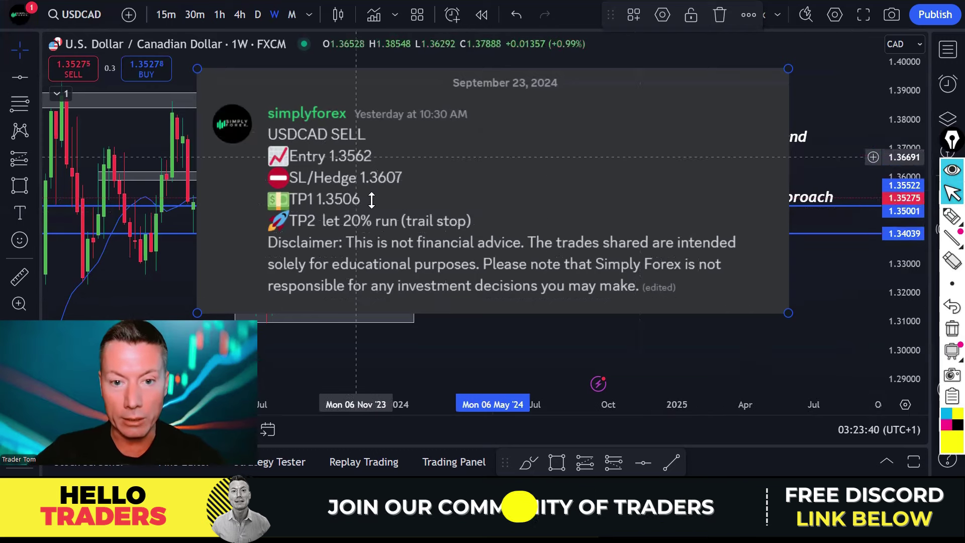
Underline the USDCAD SELL heading and the entry, SL/Hedge and TP1 prices on the trade signal image in yellow ink
click(949, 220)
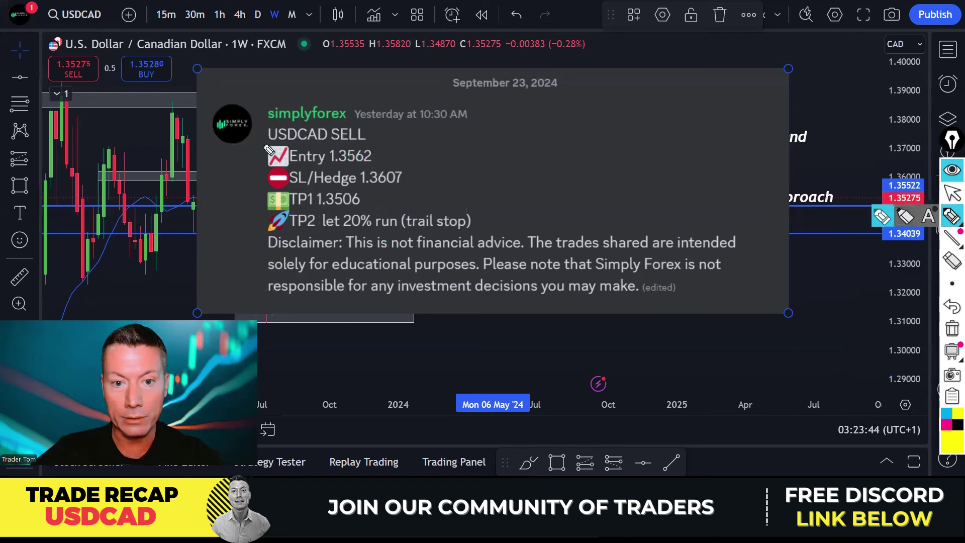
drag(263, 143, 394, 144)
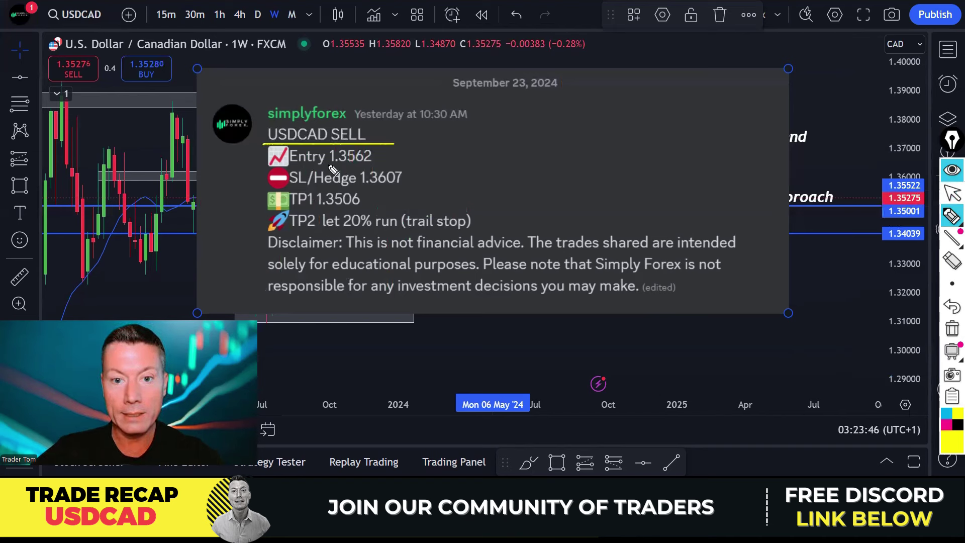
drag(325, 164, 377, 164)
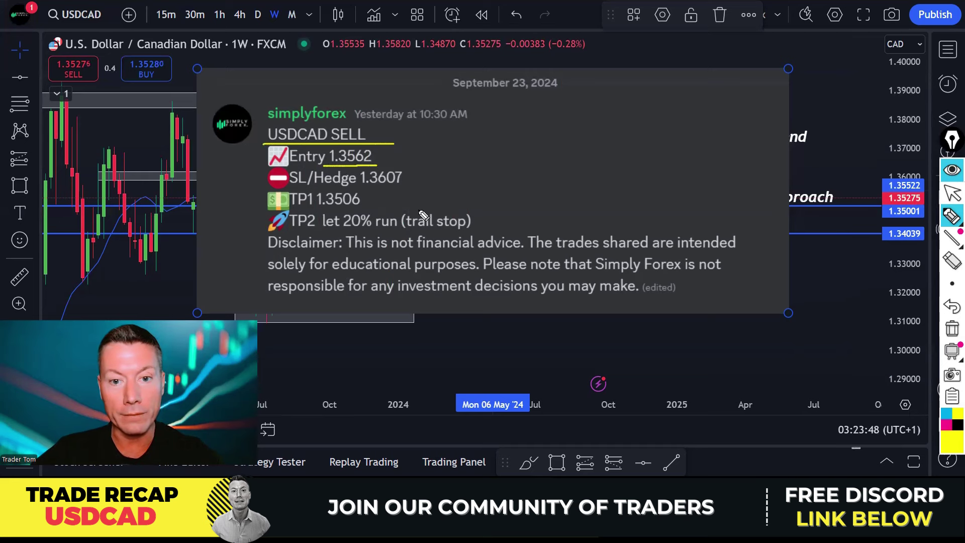
drag(359, 186, 409, 187)
drag(320, 206, 370, 206)
Draw a curved double-headed arrow linking the signal's entry price and TP1, and clear all ink from the screen
mouse_move(387, 156)
mouse_down()
mouse_move(408, 159)
mouse_move(426, 194)
mouse_move(393, 203)
mouse_up()
drag(391, 165, 395, 146)
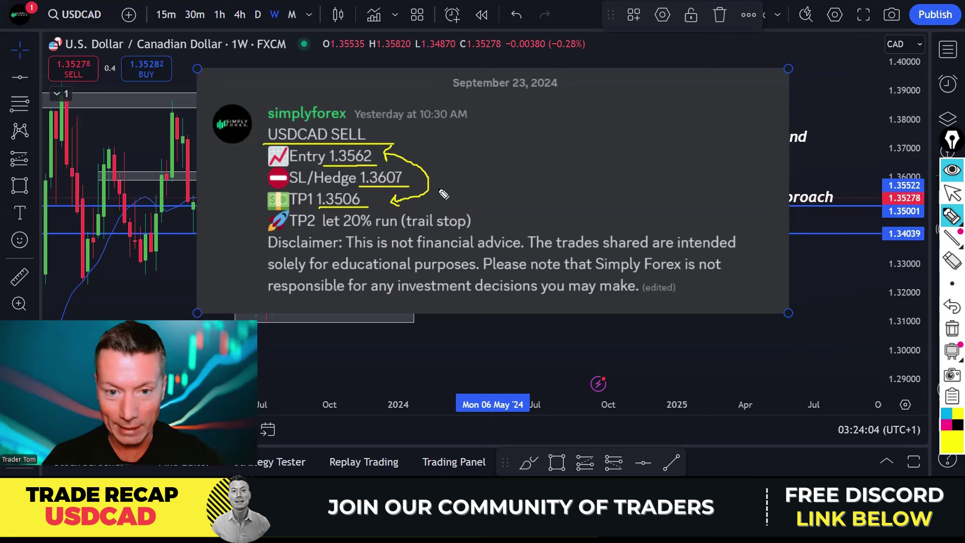
click(950, 330)
Circle the signal's trade details in yellow ink and erase the circle
mouse_move(404, 107)
mouse_down()
mouse_move(249, 248)
mouse_move(435, 147)
mouse_up()
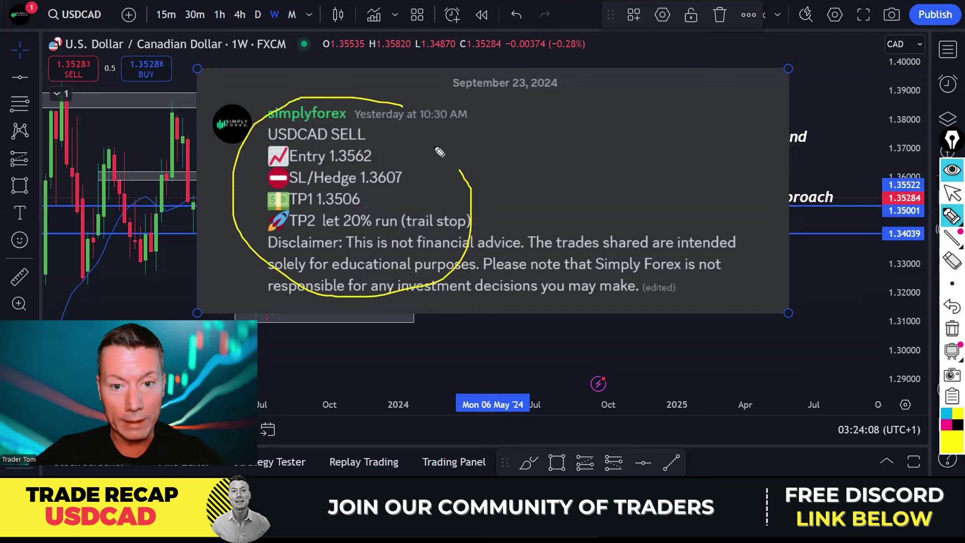
click(950, 329)
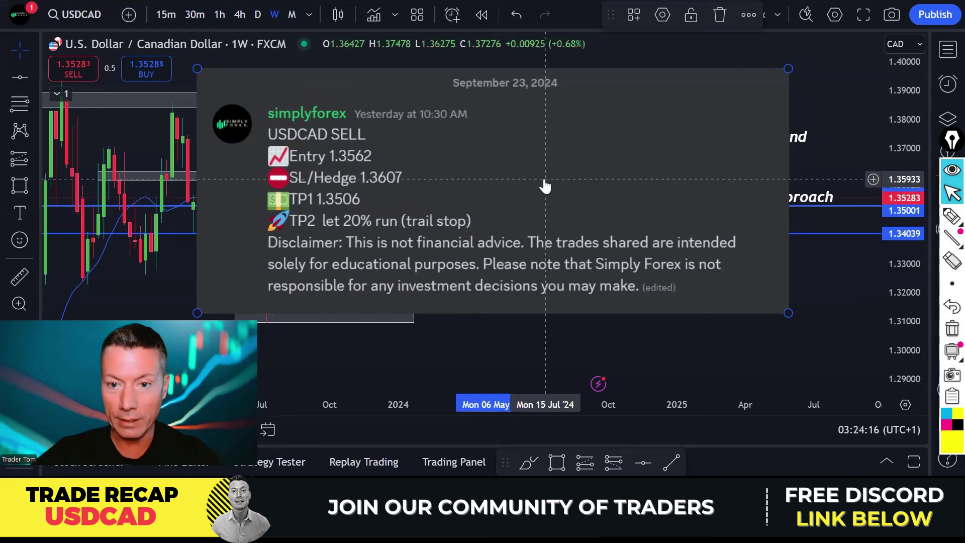
Remove the trade signal image from the USDCAD chart
right_click(460, 147)
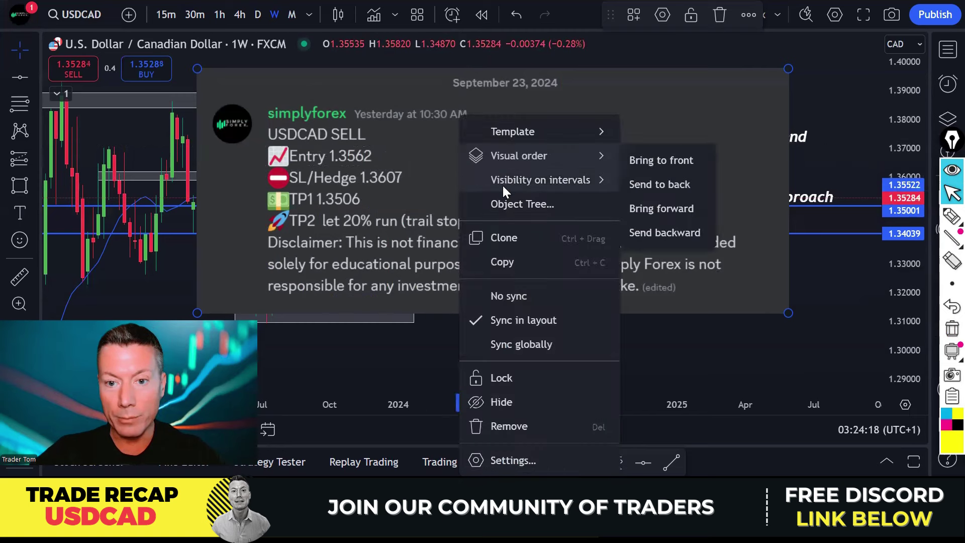
click(526, 424)
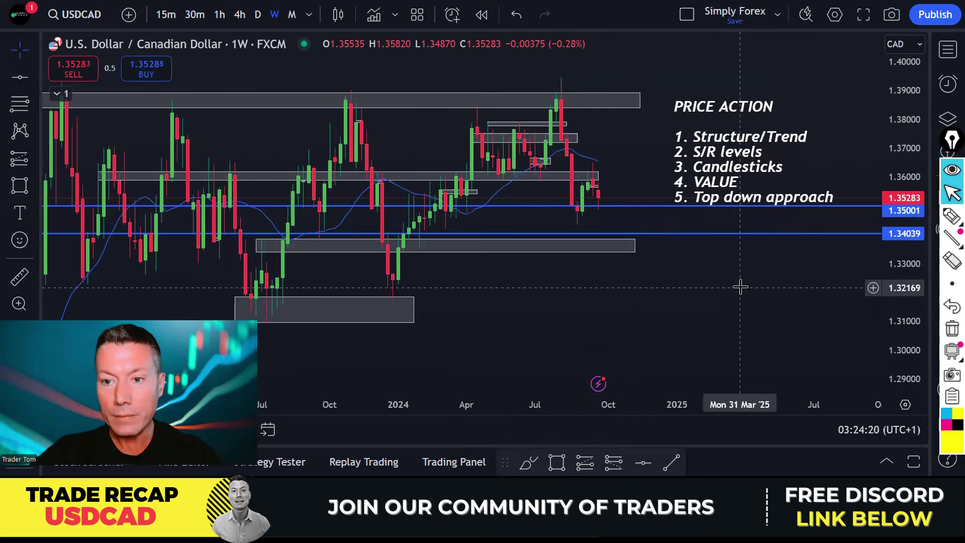
Move the PRICE ACTION text note closer to the latest weekly candles
scroll(740, 285, up, 4)
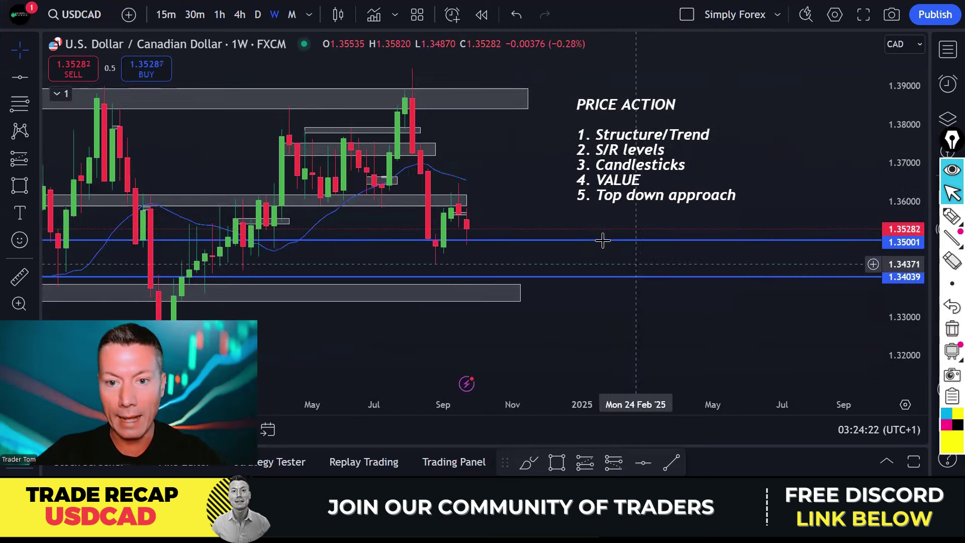
scroll(502, 164, left, 3)
drag(658, 161, 621, 171)
scroll(531, 161, up, 3)
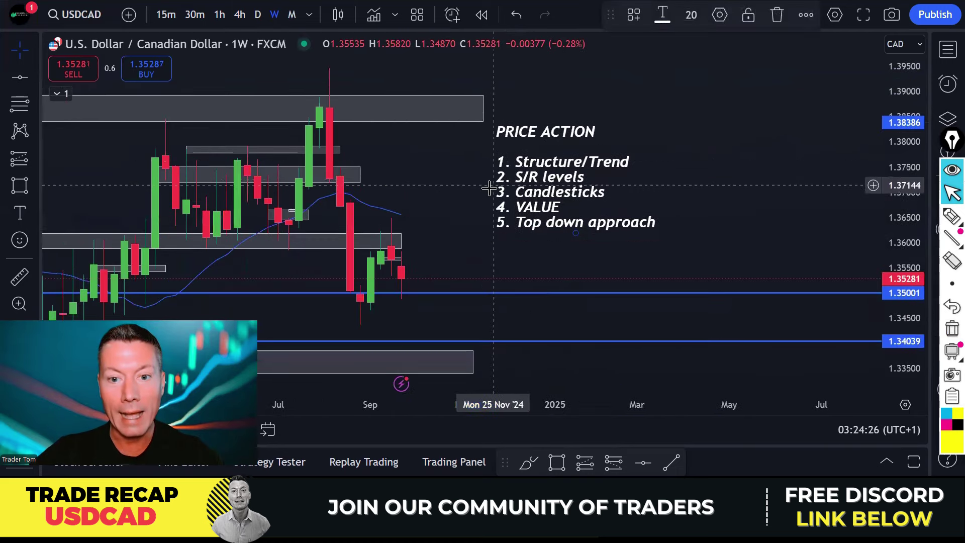
drag(430, 166, 461, 168)
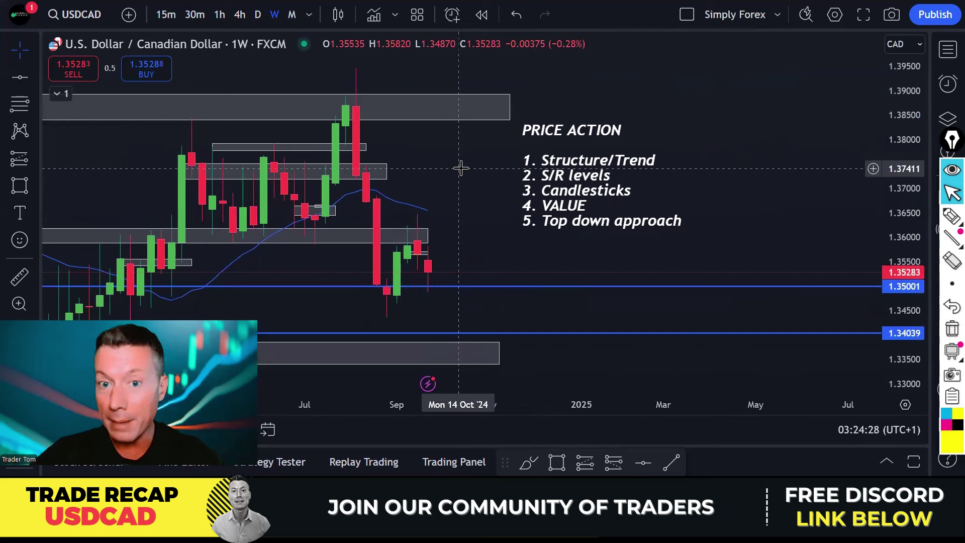
Circle the PRICE ACTION note and underline its heading in yellow ink, clearing the marks when done
click(951, 216)
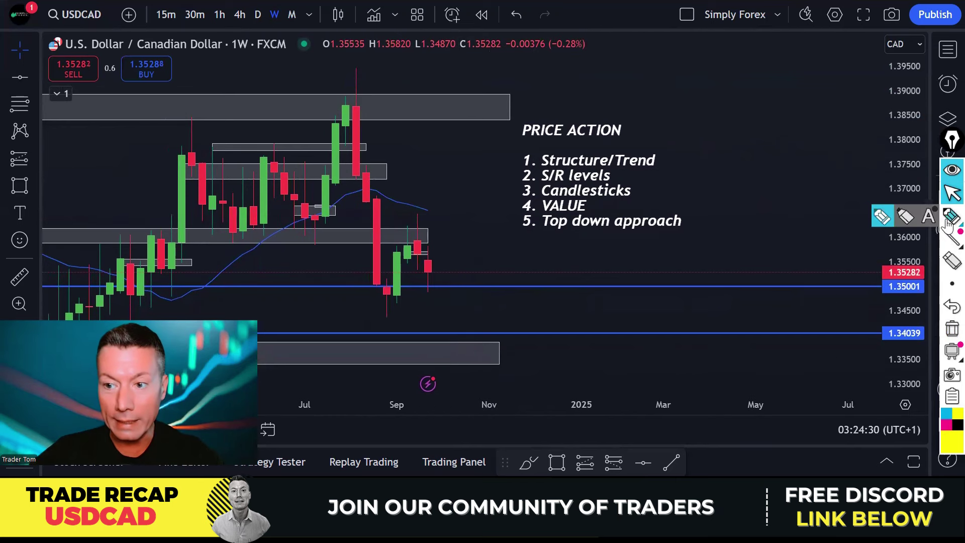
mouse_move(681, 121)
mouse_down()
mouse_move(509, 139)
mouse_move(500, 221)
mouse_move(567, 253)
mouse_move(692, 239)
mouse_move(689, 134)
mouse_move(679, 121)
mouse_up()
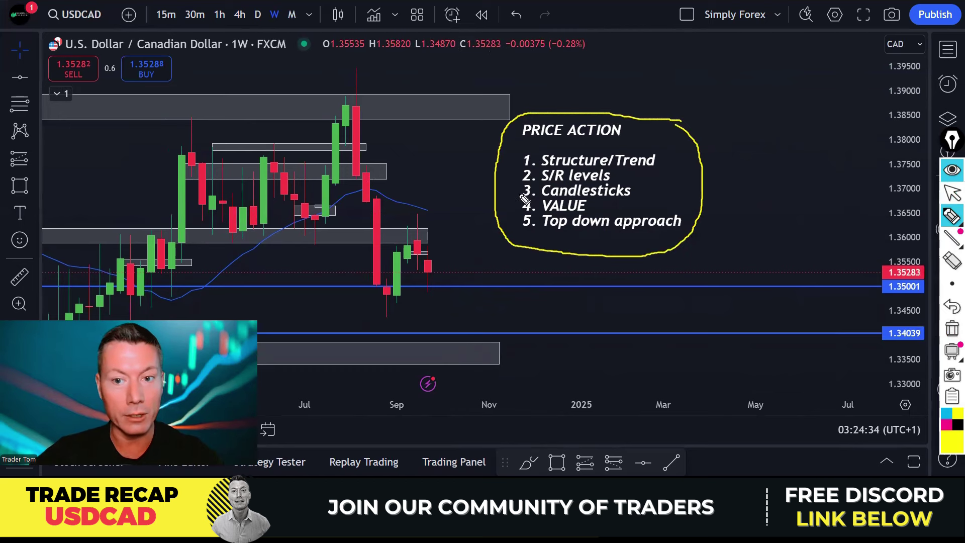
drag(522, 144, 697, 143)
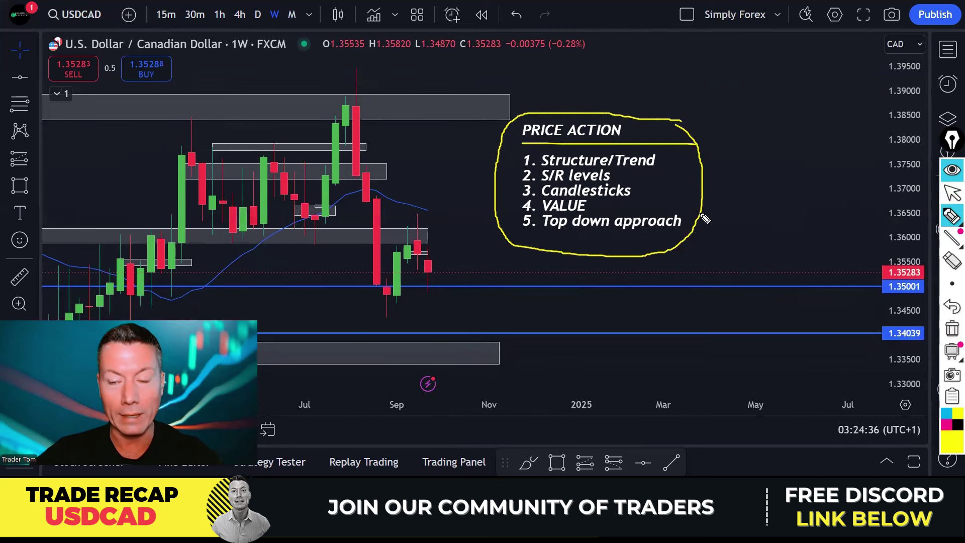
click(949, 329)
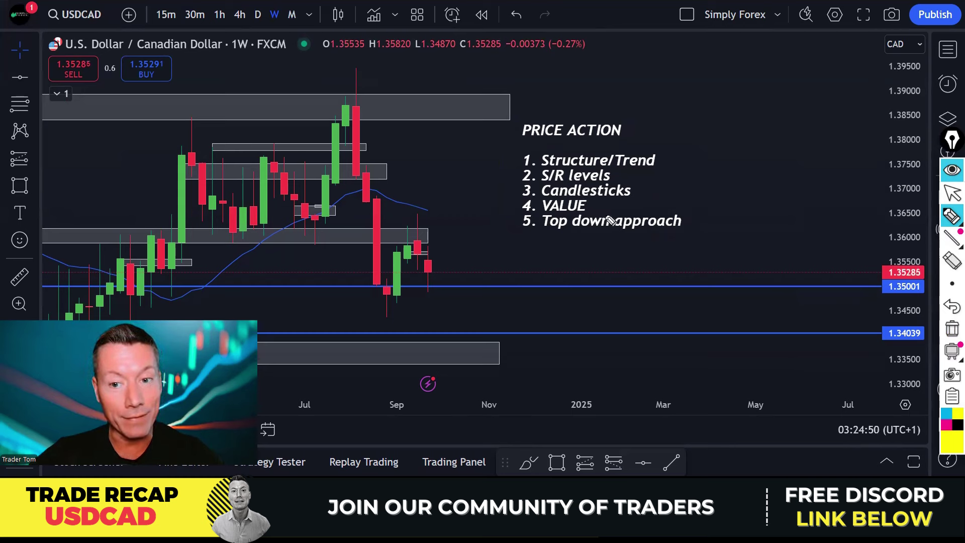
Double-underline "Top down approach" and separately circle the five numbered points of the note, clearing the ink after each
drag(536, 236, 688, 240)
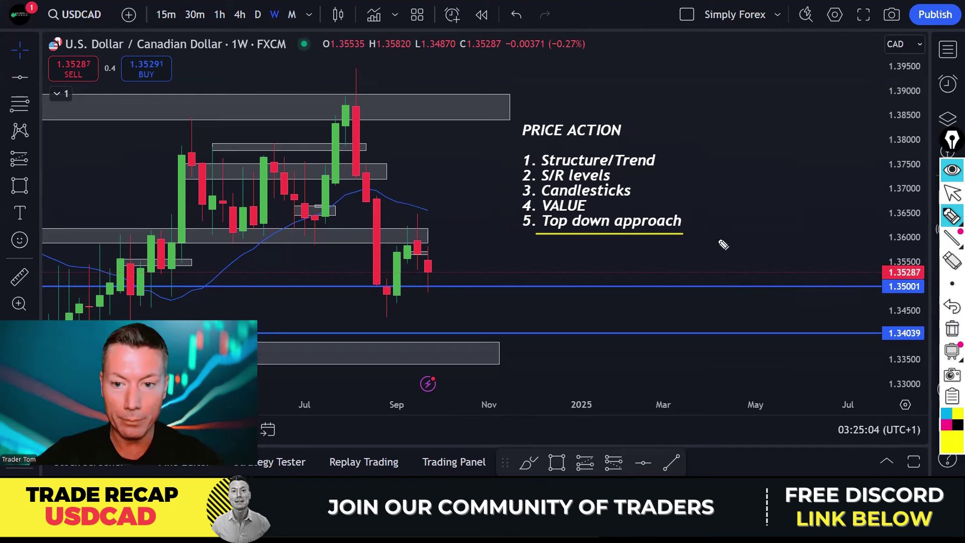
drag(542, 234, 684, 234)
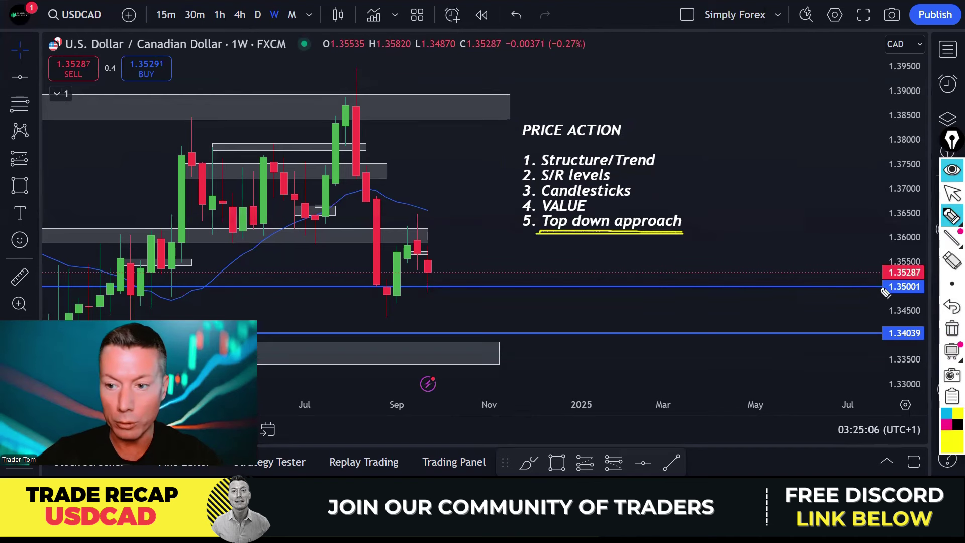
click(949, 335)
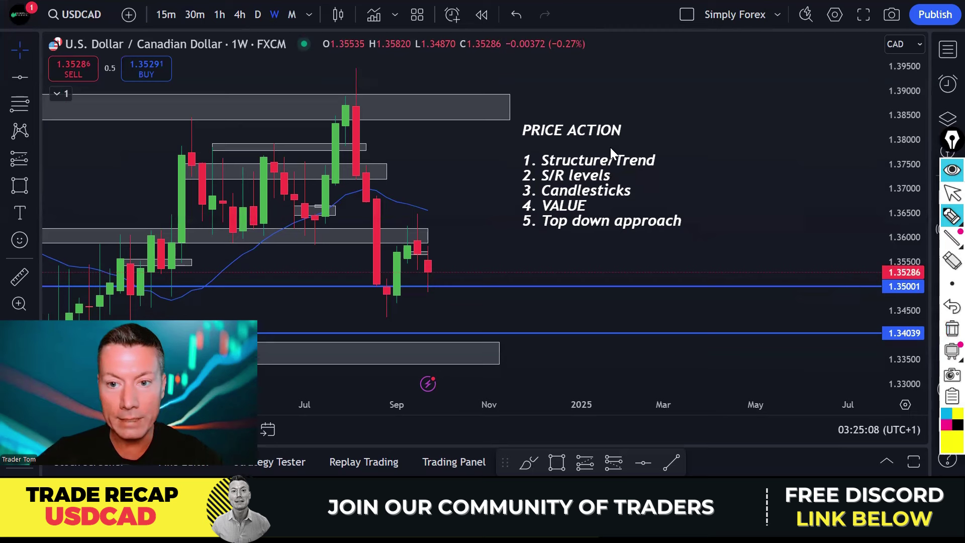
mouse_move(503, 178)
mouse_down()
mouse_move(687, 242)
mouse_move(648, 149)
mouse_move(616, 148)
mouse_up()
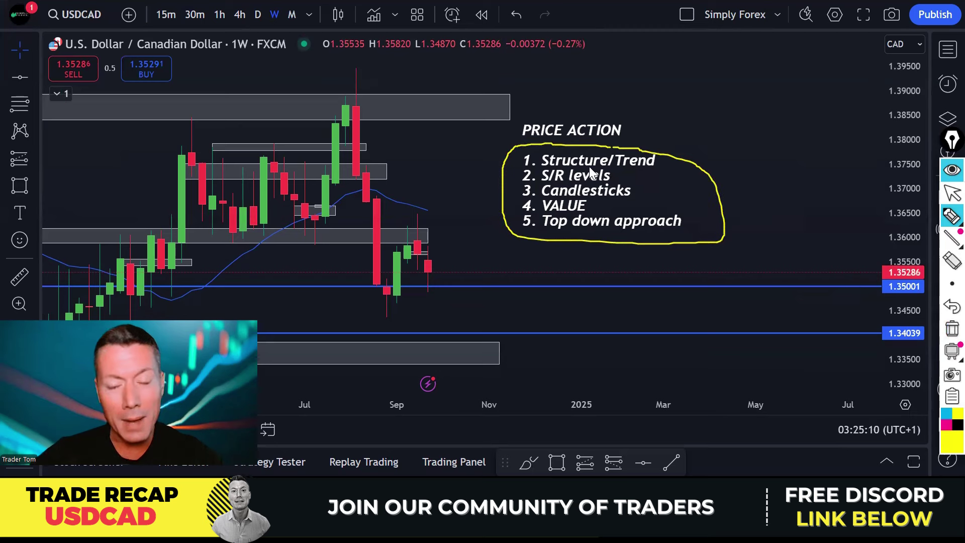
click(950, 332)
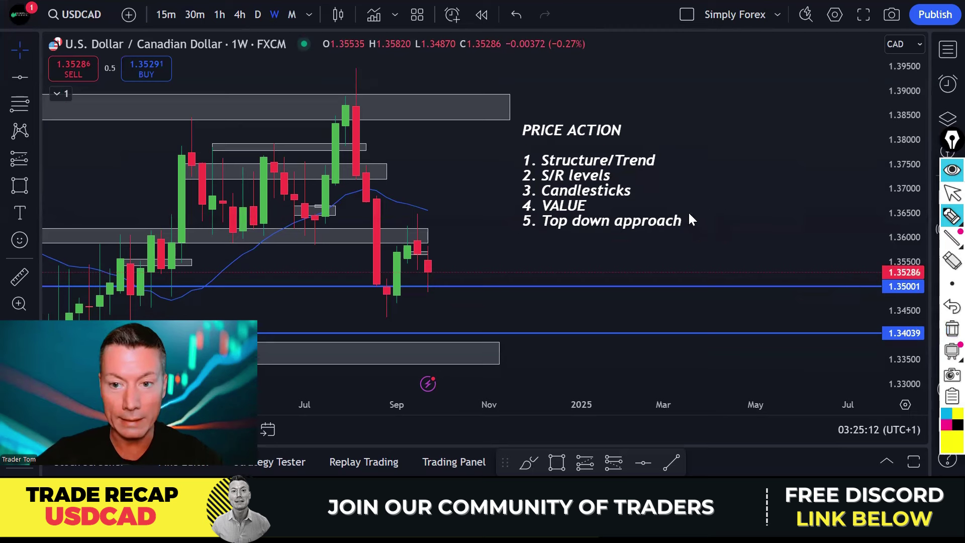
Underline "Top down" in the note and trace the weekly price swings as a yellow zigzag up to the September high
scroll(686, 217, down, 1)
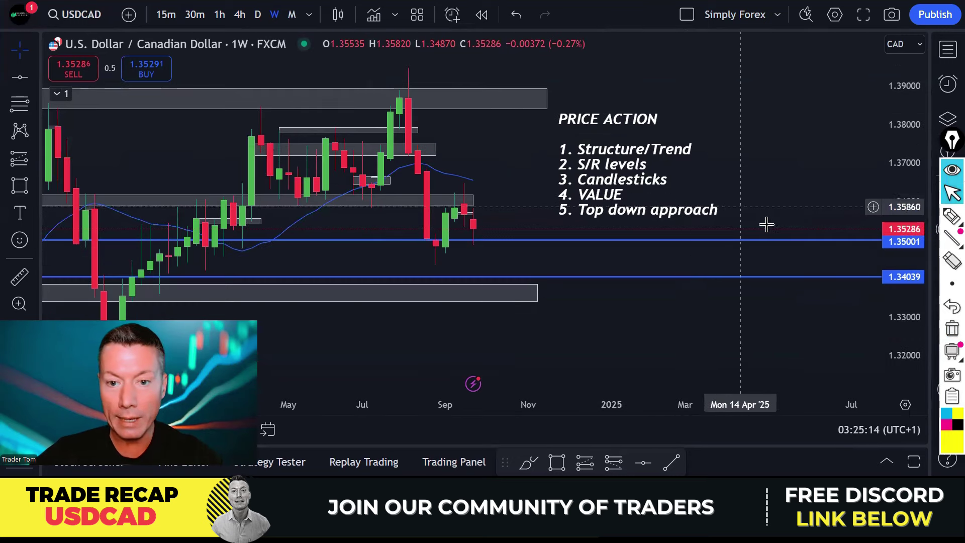
click(950, 217)
click(949, 219)
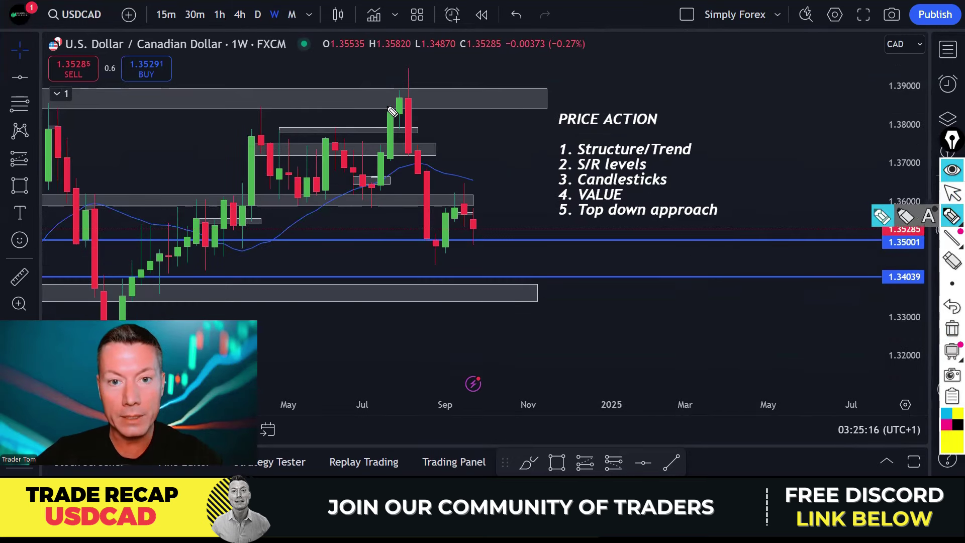
drag(570, 219, 643, 219)
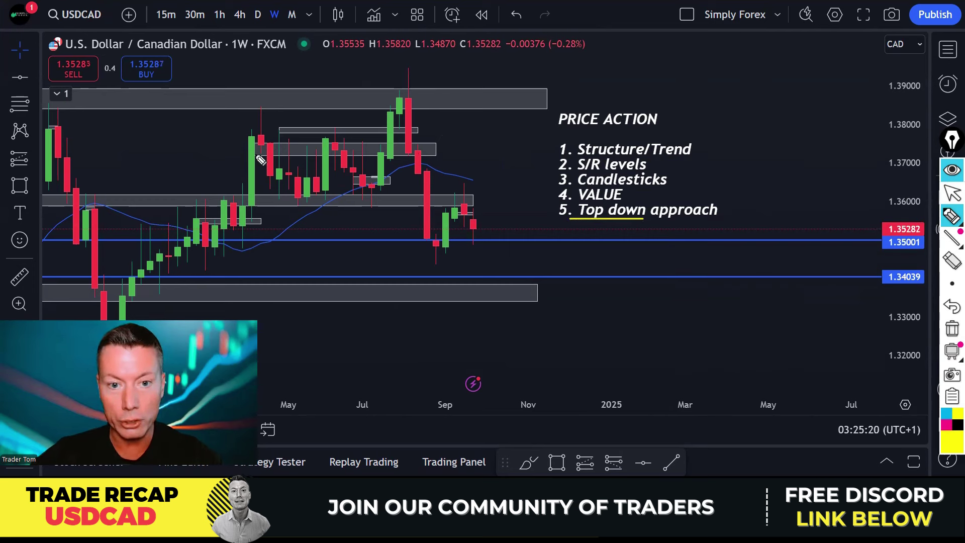
mouse_move(231, 232)
mouse_down()
mouse_move(241, 183)
mouse_move(270, 127)
mouse_move(303, 182)
mouse_move(320, 184)
mouse_move(337, 141)
mouse_move(365, 198)
mouse_move(403, 106)
mouse_move(445, 248)
mouse_move(467, 200)
mouse_up()
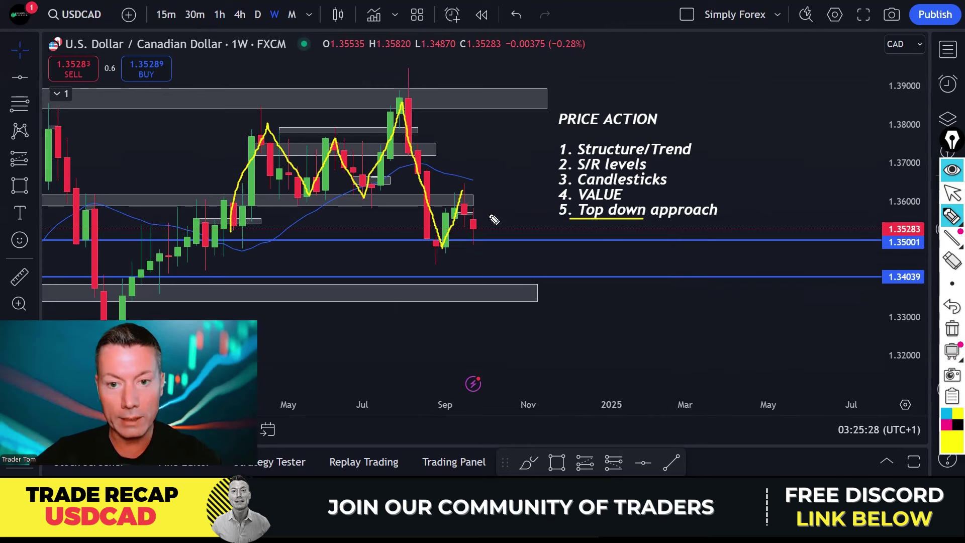
Mark the last two swing highs and lows with short horizontal lines, add a downward trend arrow, and clear all ink
drag(384, 99, 425, 98)
drag(449, 184, 492, 185)
drag(340, 203, 375, 203)
drag(417, 246, 443, 246)
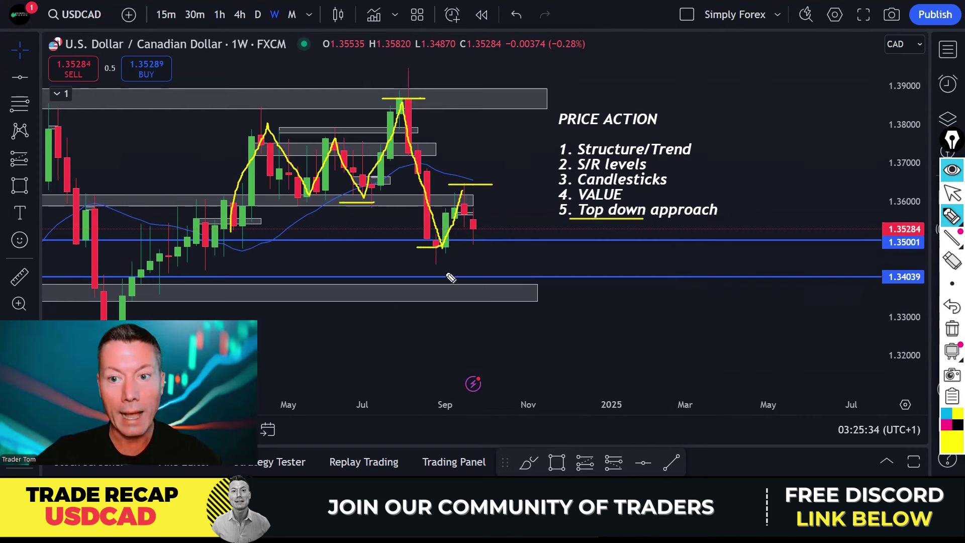
mouse_move(441, 98)
mouse_down()
mouse_move(482, 146)
mouse_move(486, 159)
mouse_move(475, 159)
mouse_up()
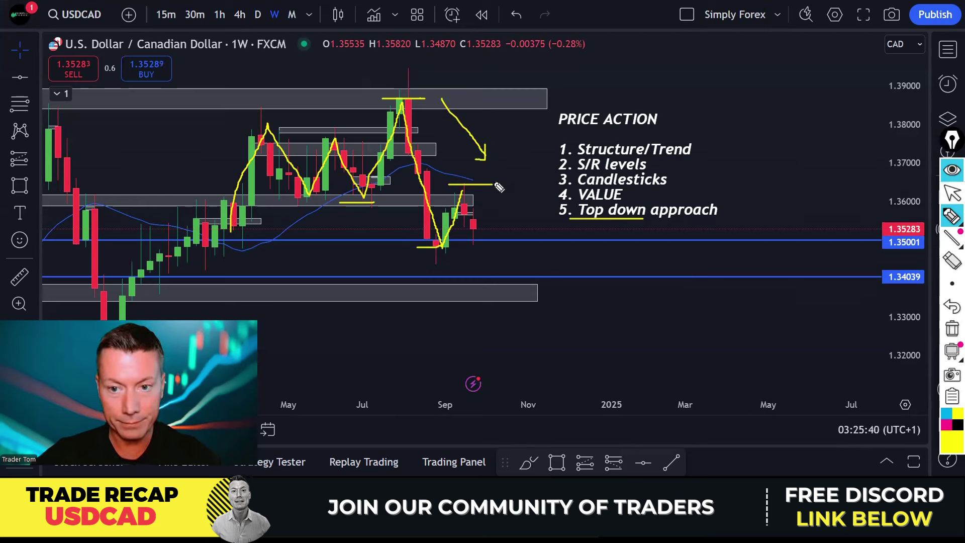
click(951, 328)
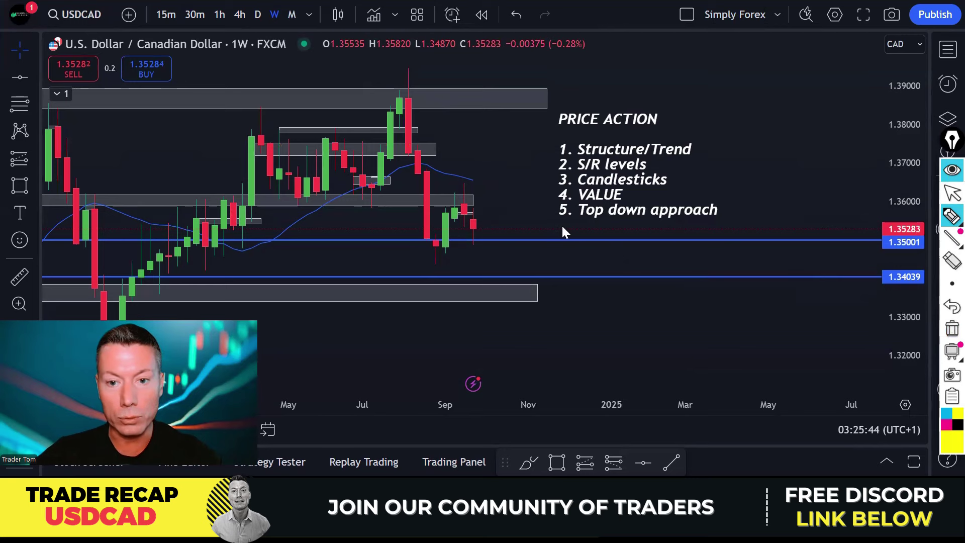
Draw a level near 1.3600, trace the drop from the August high and its retracement, circle the retest, and clear the ink
scroll(562, 231, down, 3)
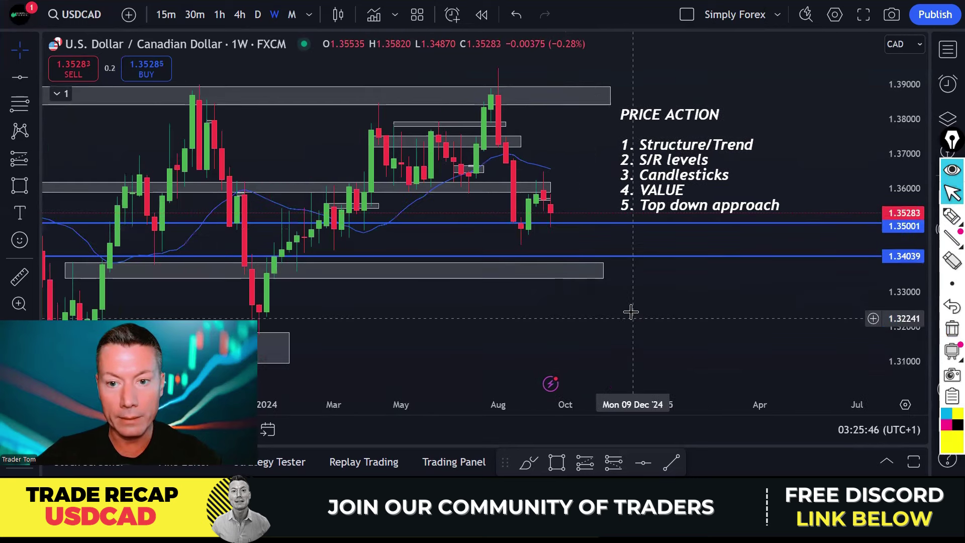
click(951, 217)
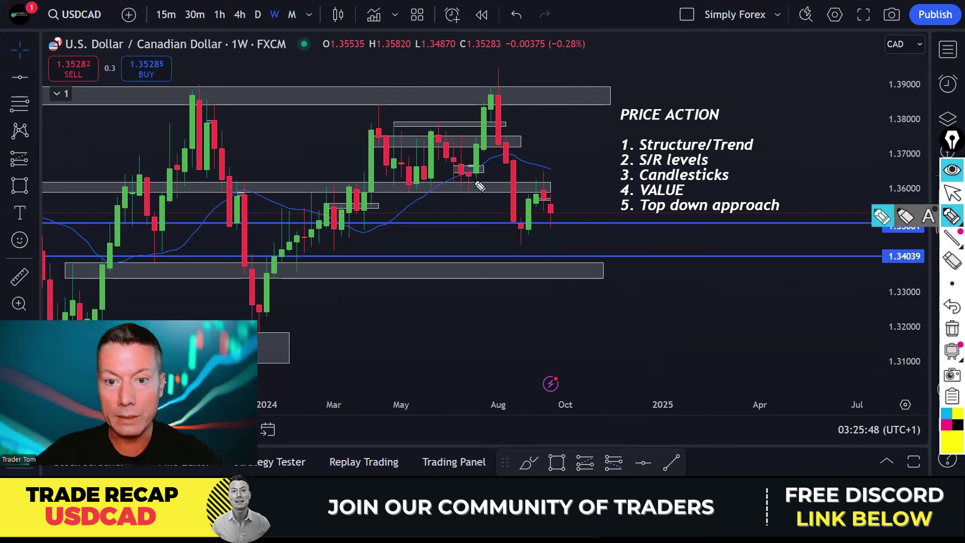
drag(383, 188, 565, 192)
mouse_move(496, 103)
mouse_down()
mouse_move(524, 231)
mouse_move(557, 188)
mouse_move(536, 191)
mouse_move(549, 207)
mouse_move(560, 187)
mouse_up()
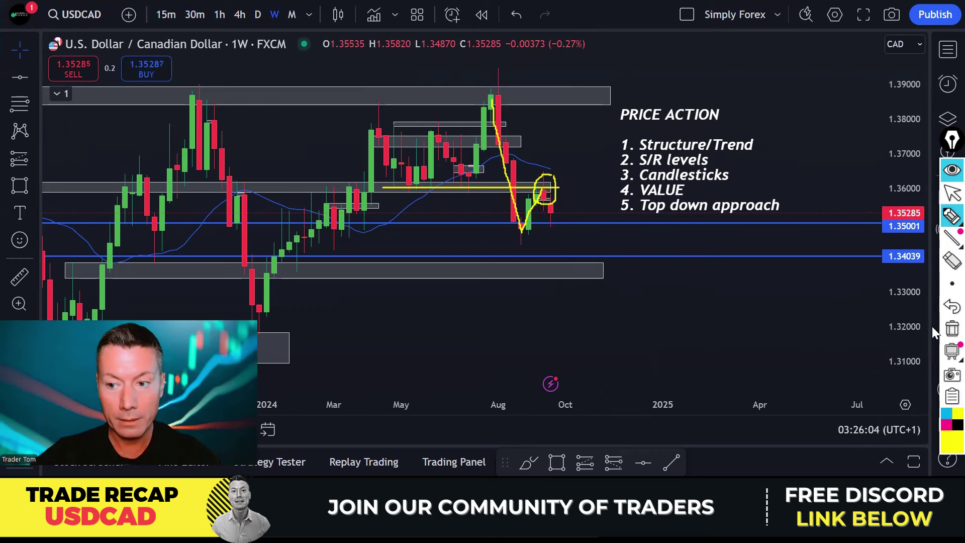
click(952, 329)
Underline the earlier support lows and the recent retest at the 1.3600 zone in yellow ink, and clear the marks
scroll(640, 280, up, 3)
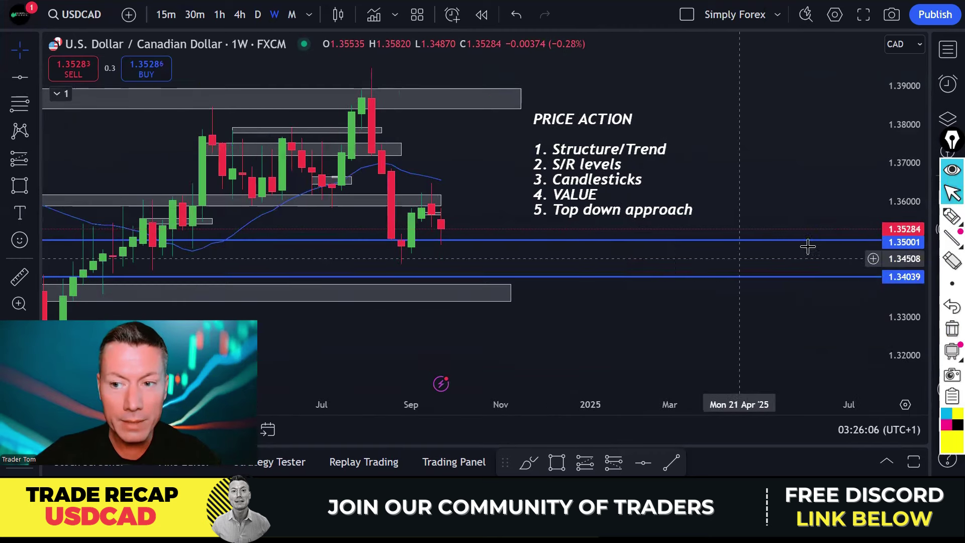
click(951, 216)
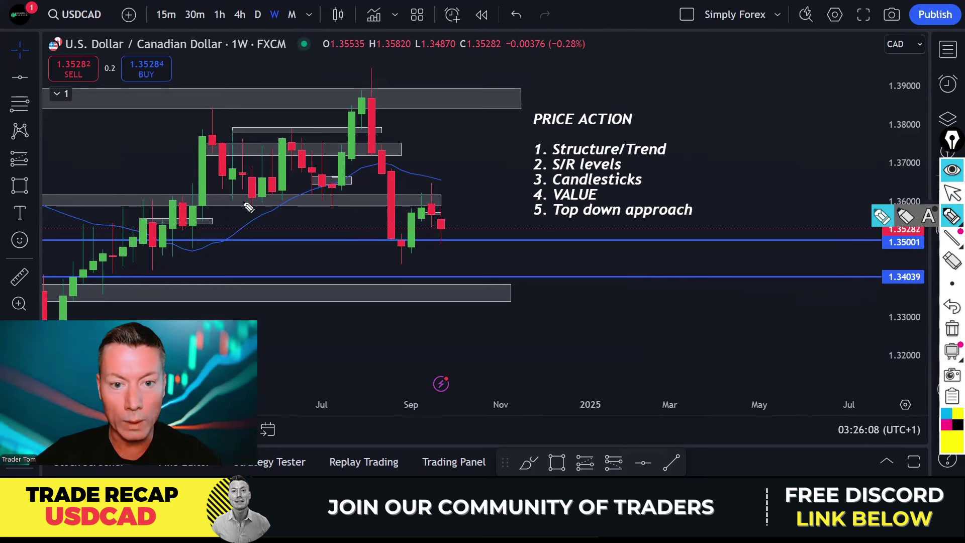
drag(243, 202, 335, 202)
drag(417, 203, 458, 202)
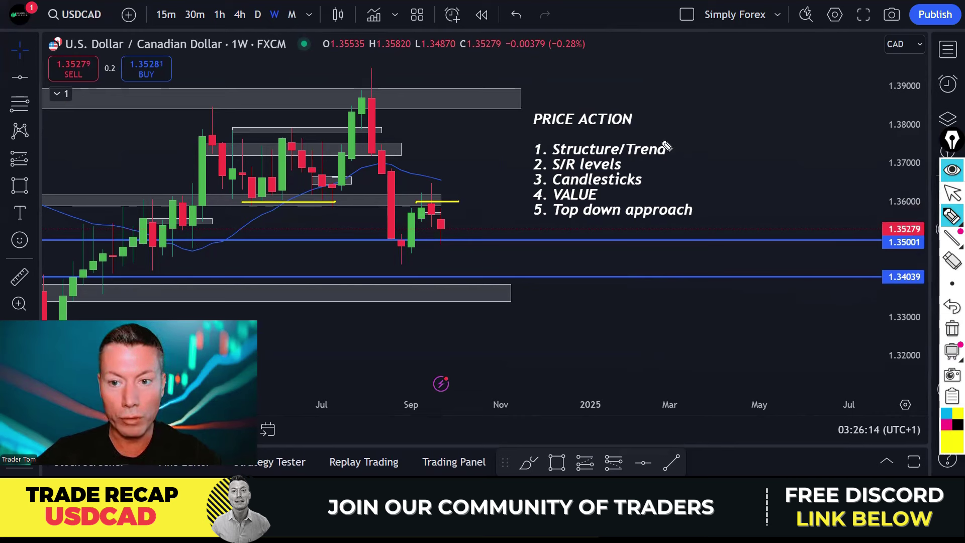
click(951, 329)
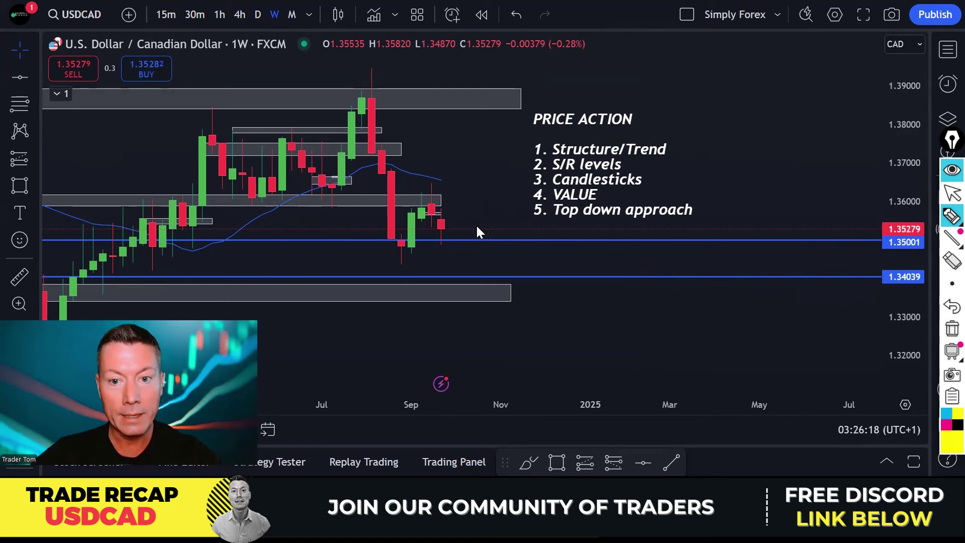
scroll(527, 157, up, 3)
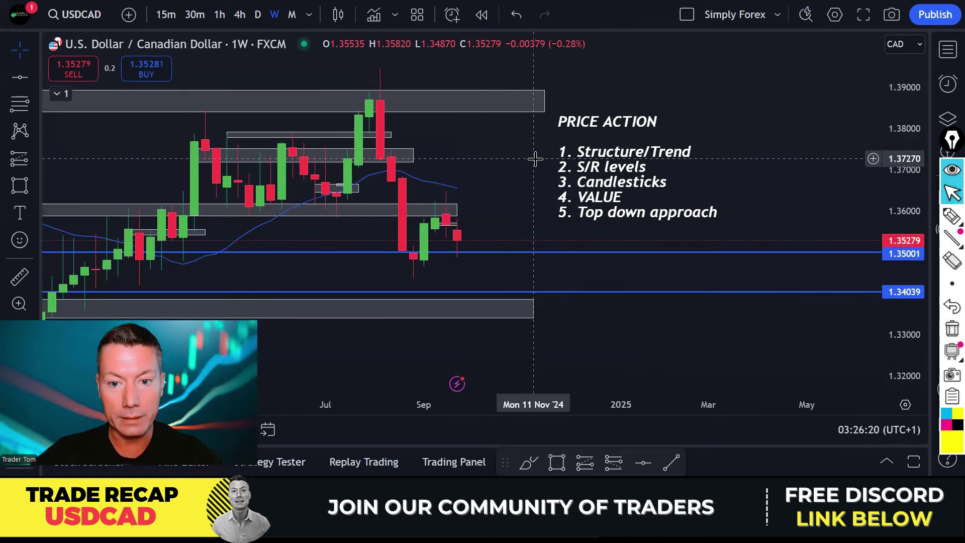
Circle the latest weekly rejection candle in yellow, draw a line through the 1.3600 zone from the earlier lows to it, and clear the ink
click(951, 216)
mouse_move(454, 193)
mouse_down()
mouse_move(447, 186)
mouse_move(437, 206)
mouse_move(436, 236)
mouse_move(448, 251)
mouse_move(459, 237)
mouse_move(451, 189)
mouse_up()
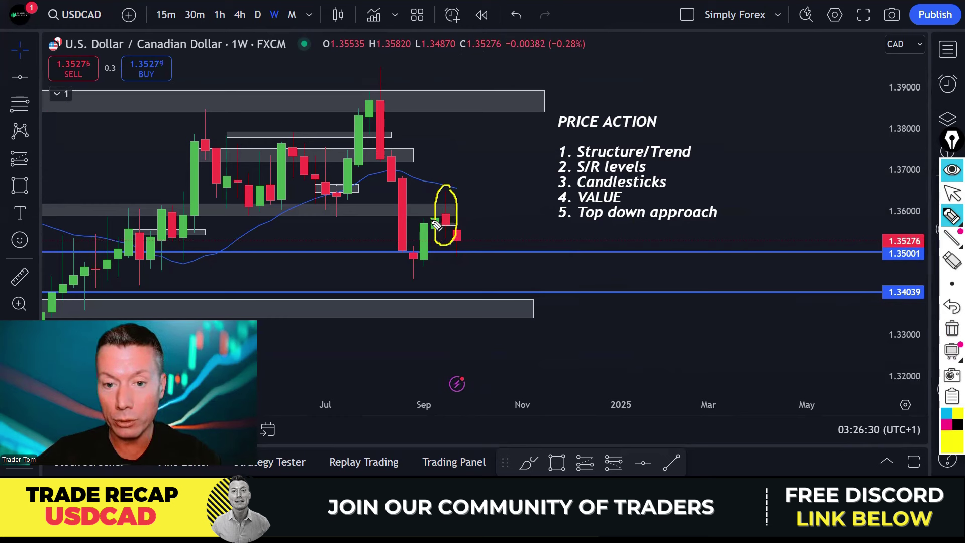
drag(221, 210, 459, 211)
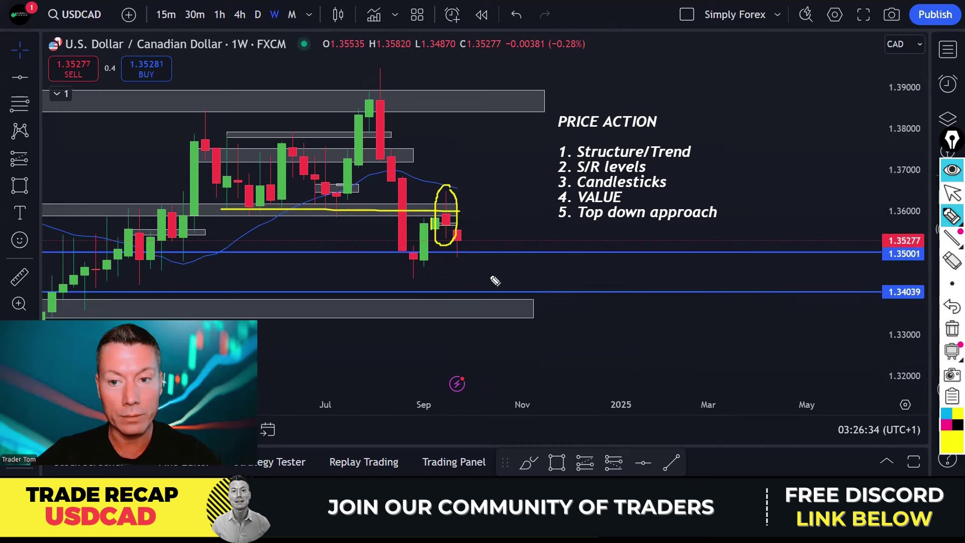
click(951, 328)
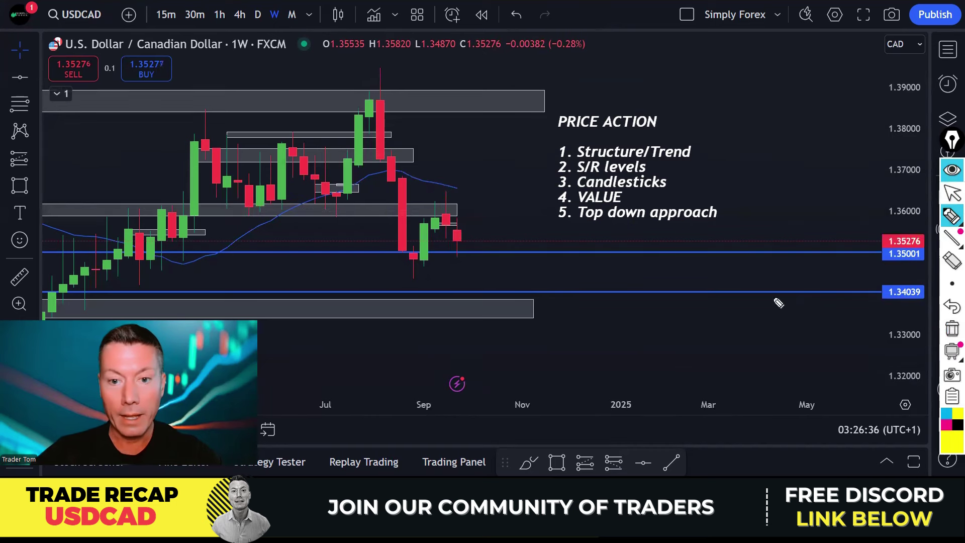
Trace the weekly pullback to the moving average, mark the recent low, draw down arrows to the 1.35001 and 1.34039 levels, and clear the ink
scroll(531, 187, down, 1)
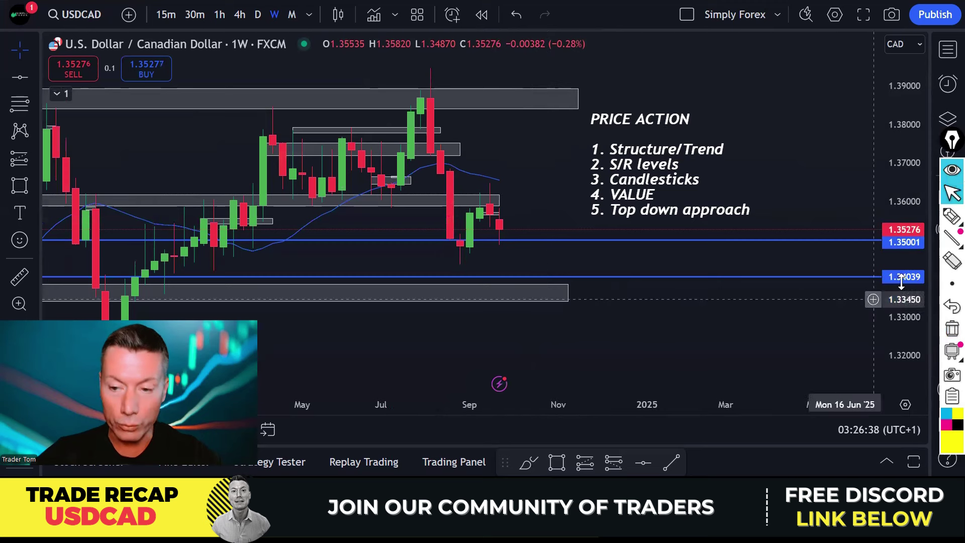
click(952, 216)
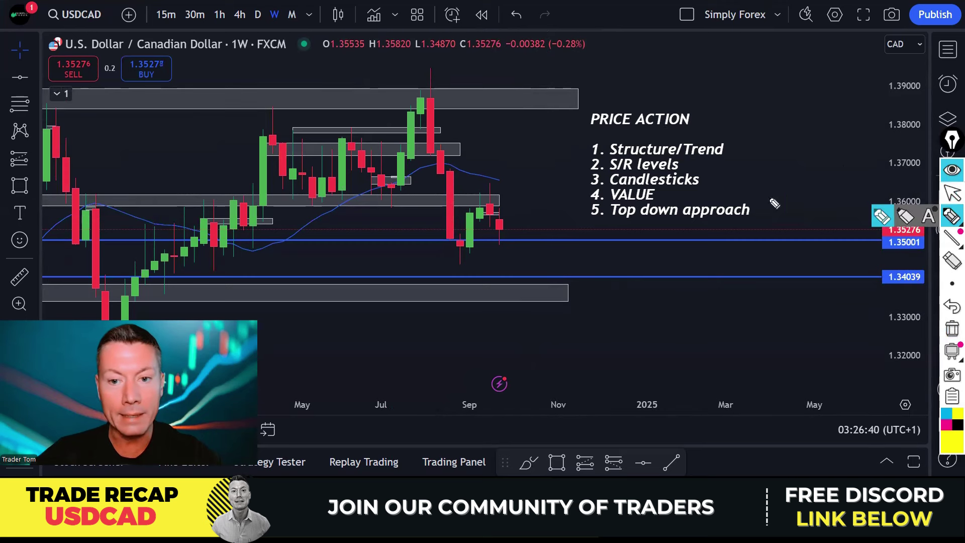
mouse_move(462, 242)
mouse_down()
mouse_move(483, 189)
mouse_move(504, 182)
mouse_up()
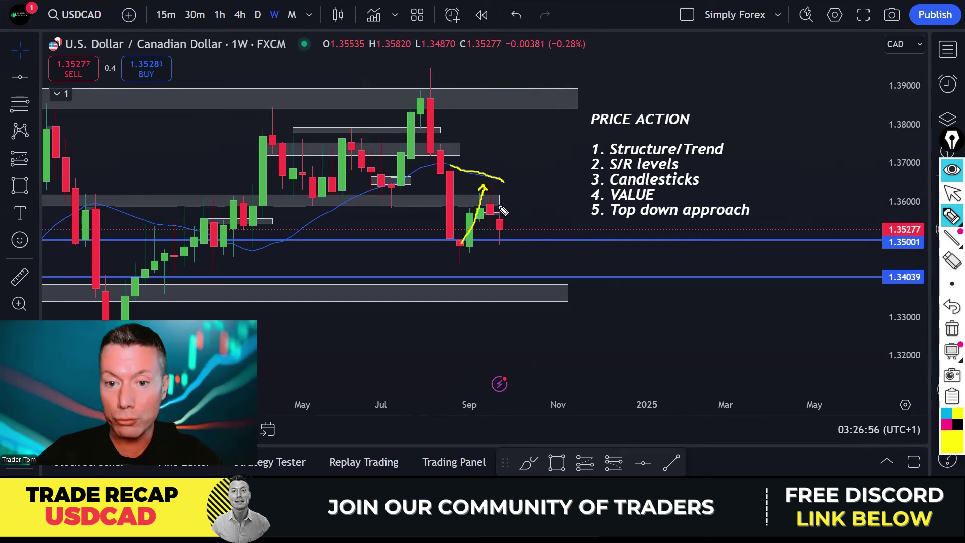
drag(505, 213, 519, 246)
mouse_move(445, 247)
mouse_down()
mouse_move(484, 246)
mouse_move(539, 282)
mouse_up()
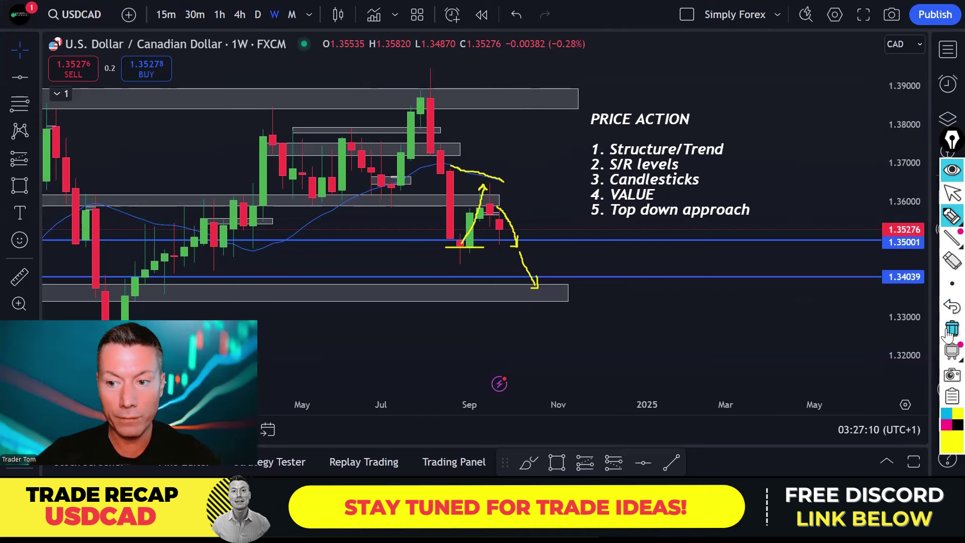
key(ctrl+shift+c)
Tick the first four price action checklist items, underline "Top down approach", add a downward arrow beside the list, and clear the ink
drag(728, 149, 745, 142)
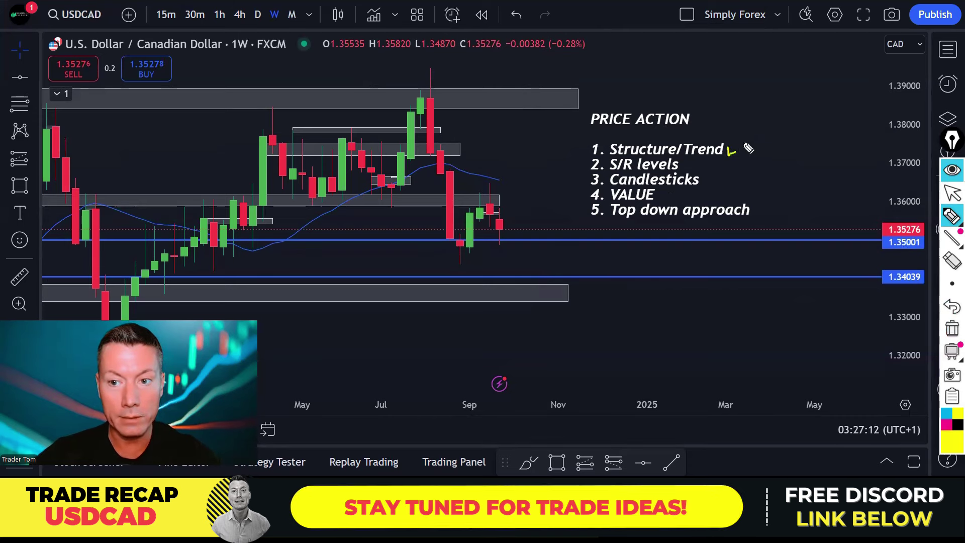
drag(688, 174, 735, 160)
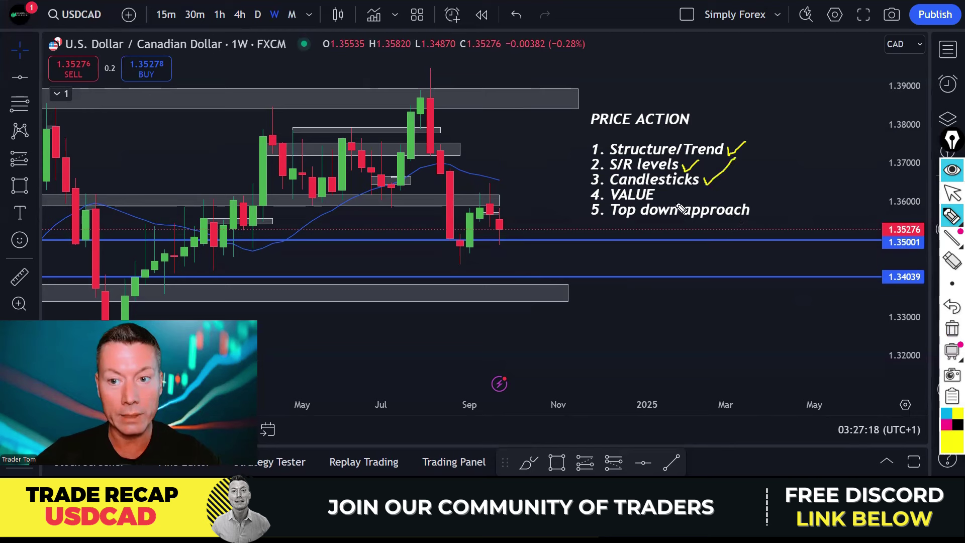
drag(673, 199, 684, 190)
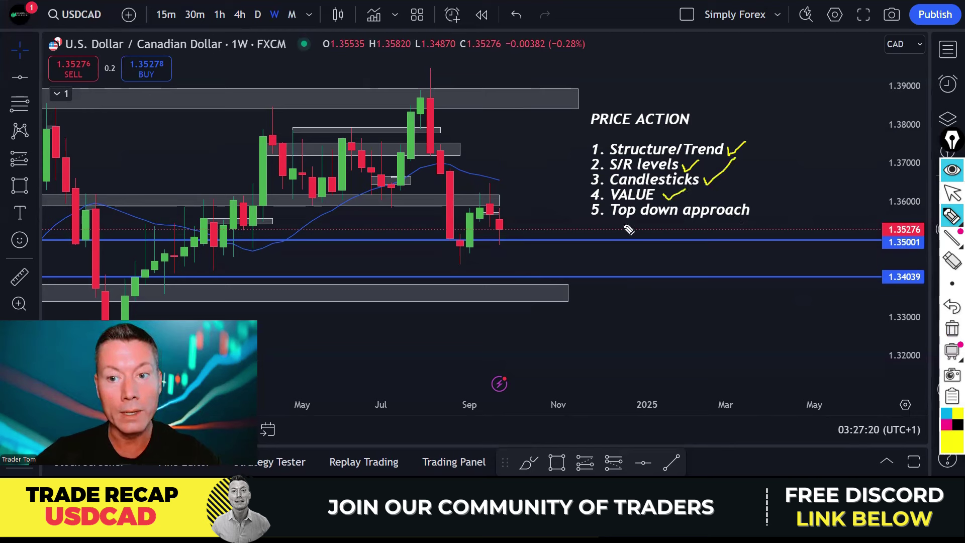
drag(607, 221, 718, 220)
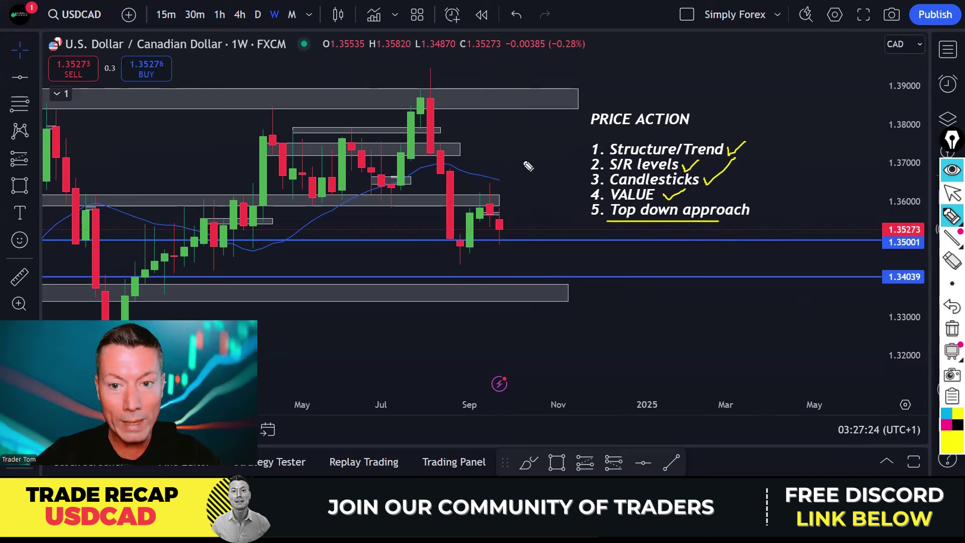
mouse_move(806, 134)
mouse_down()
mouse_move(805, 215)
mouse_move(817, 193)
mouse_up()
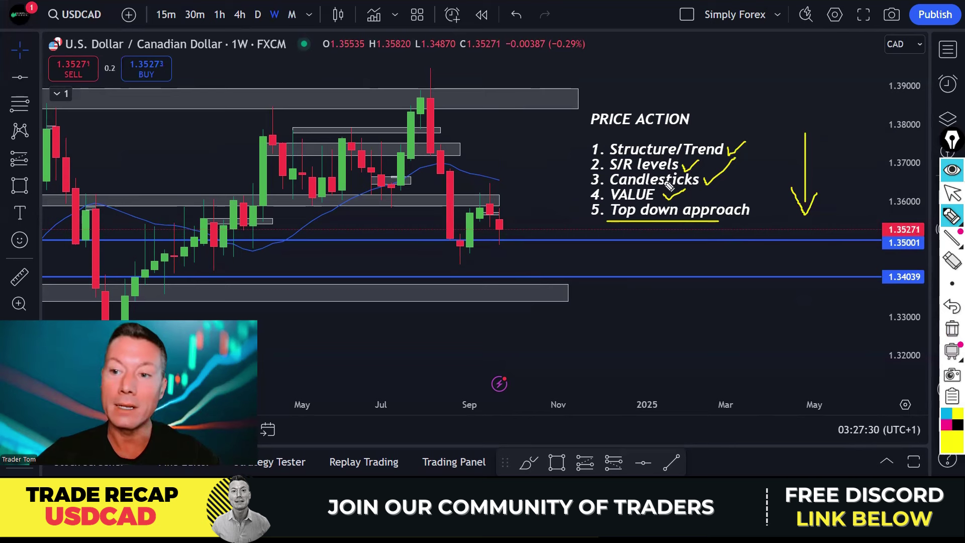
click(948, 332)
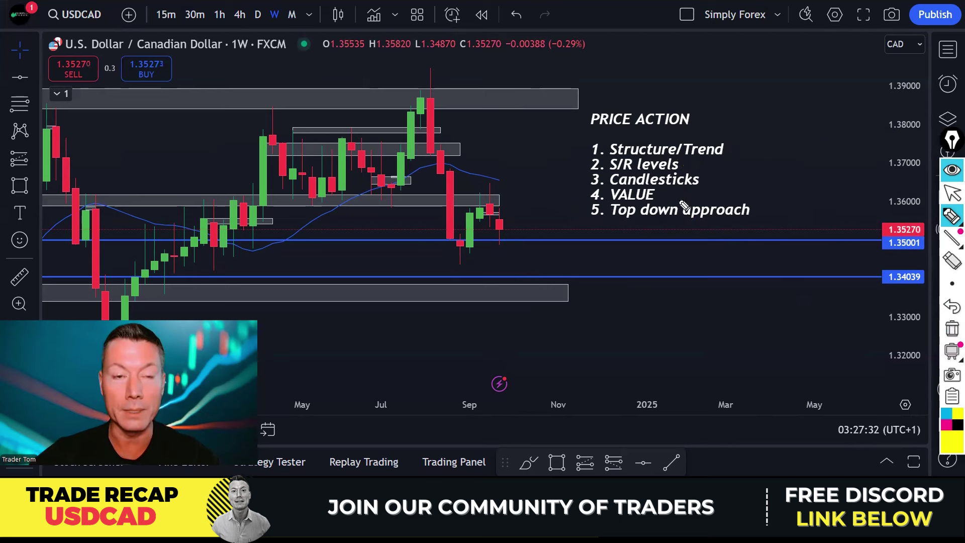
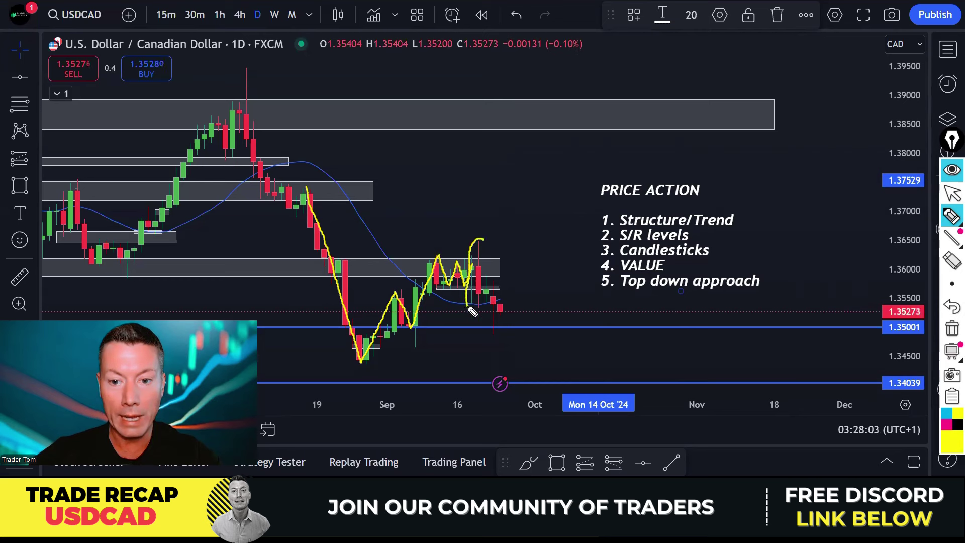
Finish circling the large red candle on the daily chart, underline the minor support zone before it, and clear the ink
drag(470, 289, 442, 294)
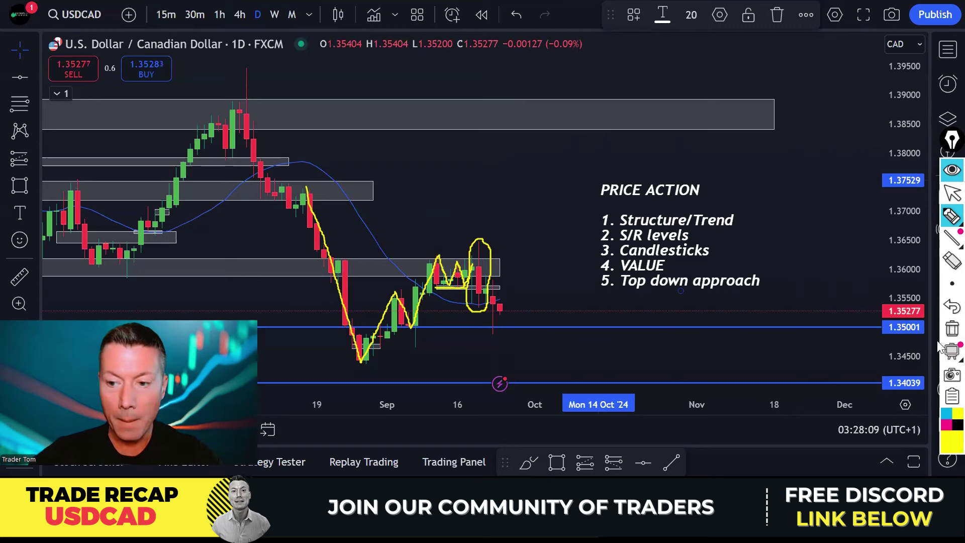
click(952, 328)
Circle the long lower wick just before the large red daily candle, underline the minor support zone leading to it, and clear the ink
scroll(536, 204, up, 3)
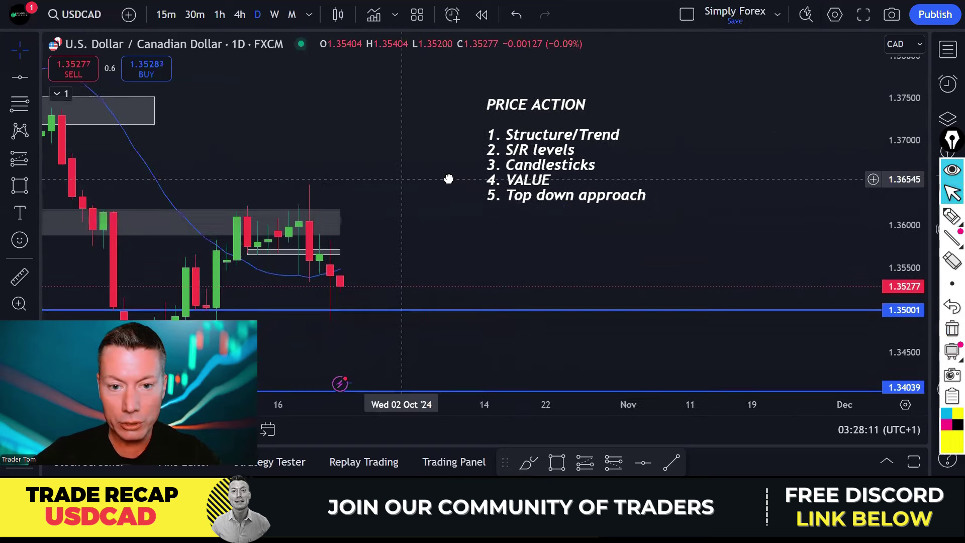
scroll(447, 179, down, 2)
scroll(502, 181, up, 1)
drag(502, 181, 653, 231)
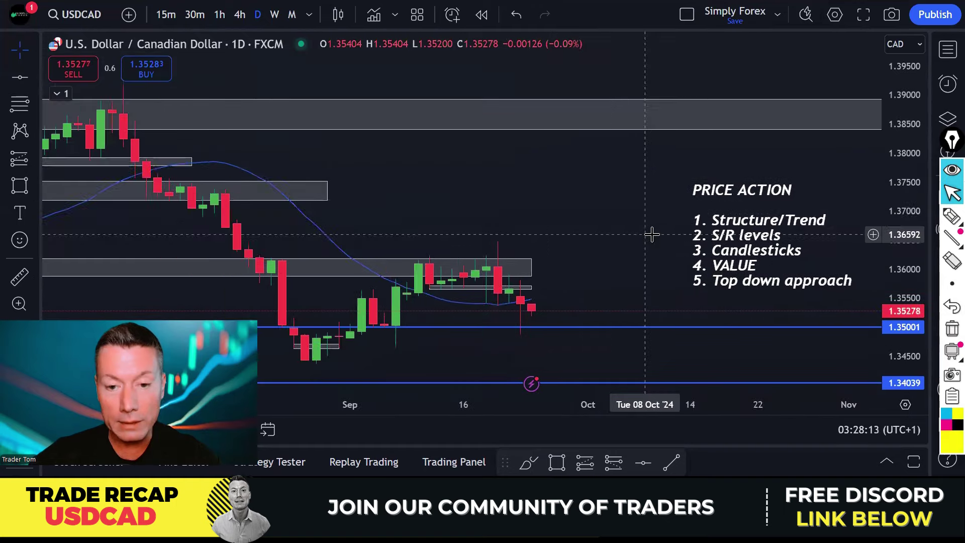
scroll(629, 214, down, 1)
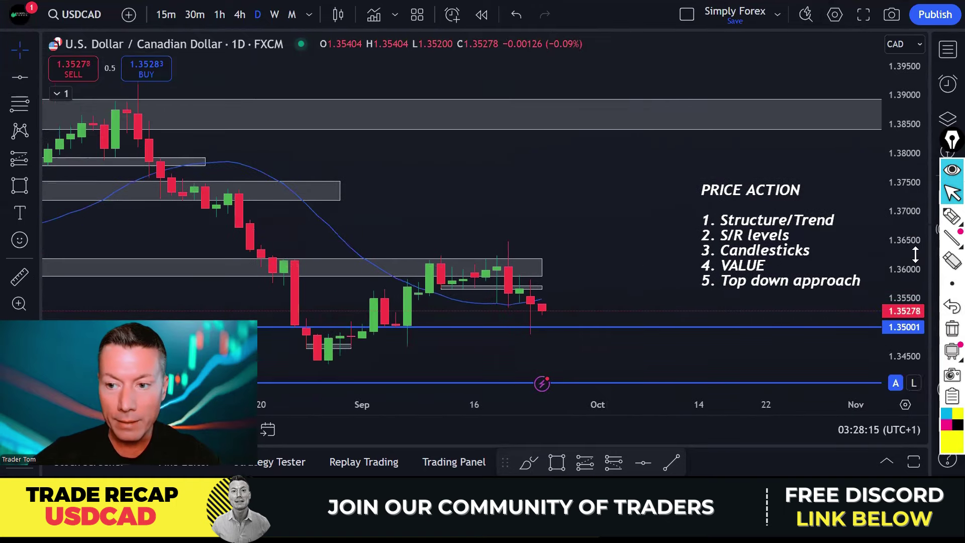
click(952, 216)
mouse_move(500, 274)
mouse_down()
mouse_move(486, 284)
mouse_move(487, 306)
mouse_move(499, 312)
mouse_move(499, 280)
mouse_up()
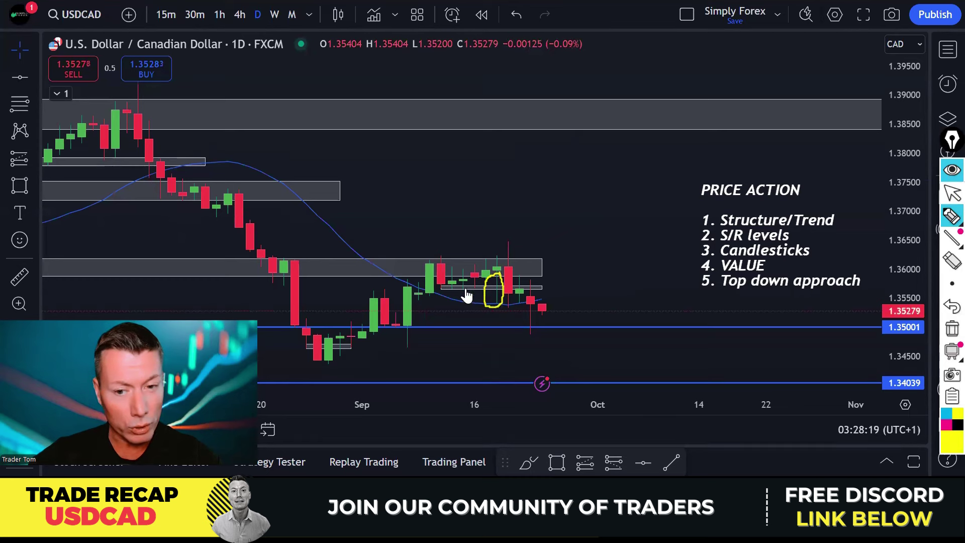
drag(437, 288, 492, 292)
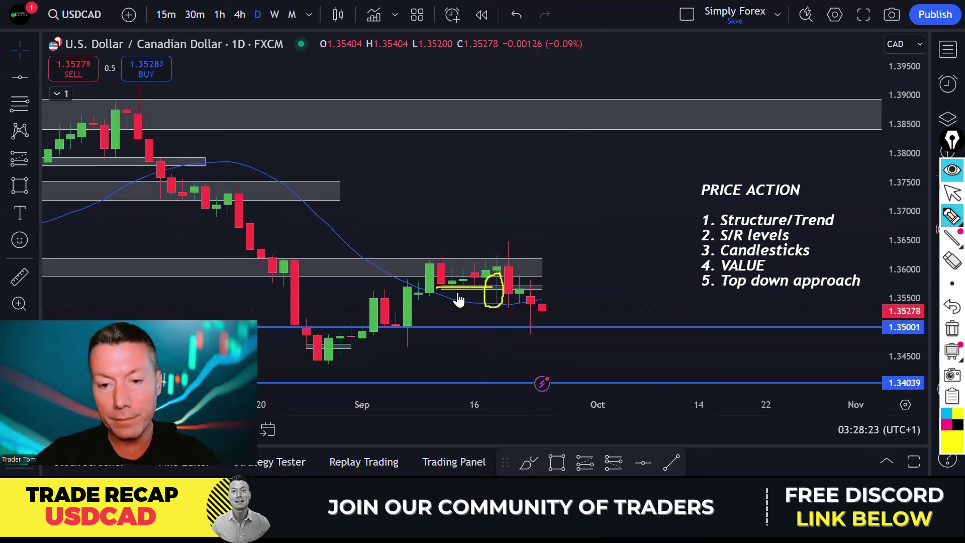
click(951, 328)
Trace the daily swings from the late-August low as a zigzag, underline the recent lows, put a dash beside "Structure/Trend", and clear the ink
mouse_move(332, 360)
mouse_down()
mouse_move(372, 306)
mouse_move(405, 323)
mouse_move(441, 265)
mouse_move(453, 283)
mouse_move(472, 270)
mouse_move(487, 288)
mouse_move(496, 270)
mouse_move(495, 295)
mouse_move(538, 308)
mouse_up()
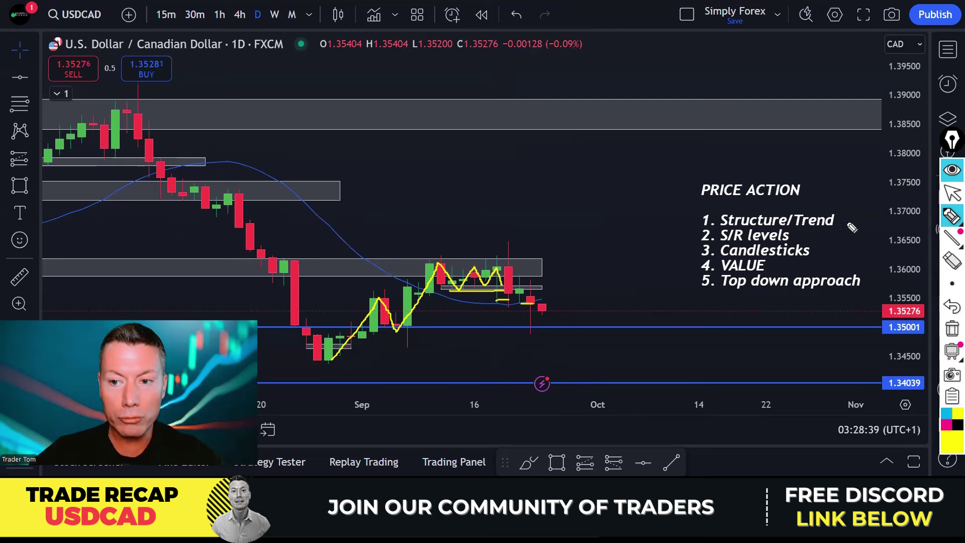
drag(850, 226, 864, 220)
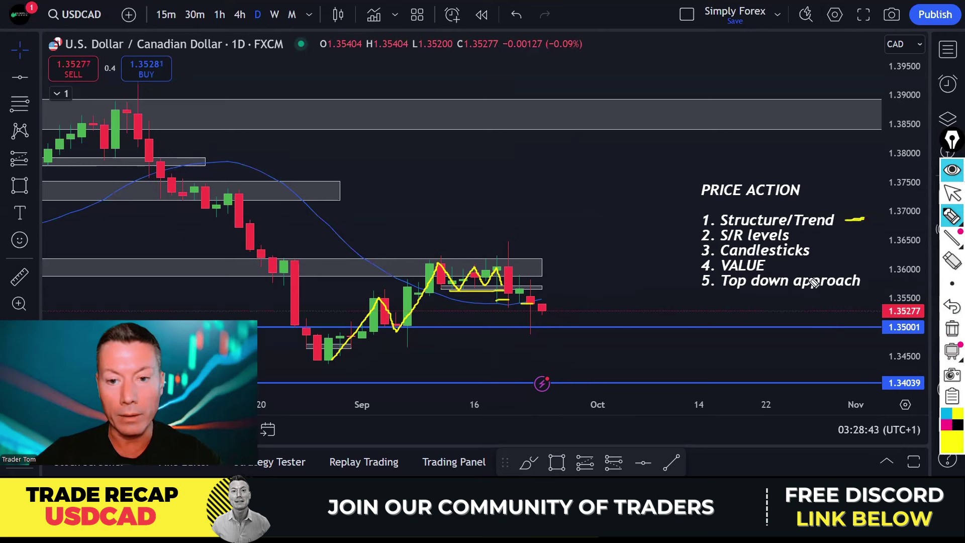
click(948, 331)
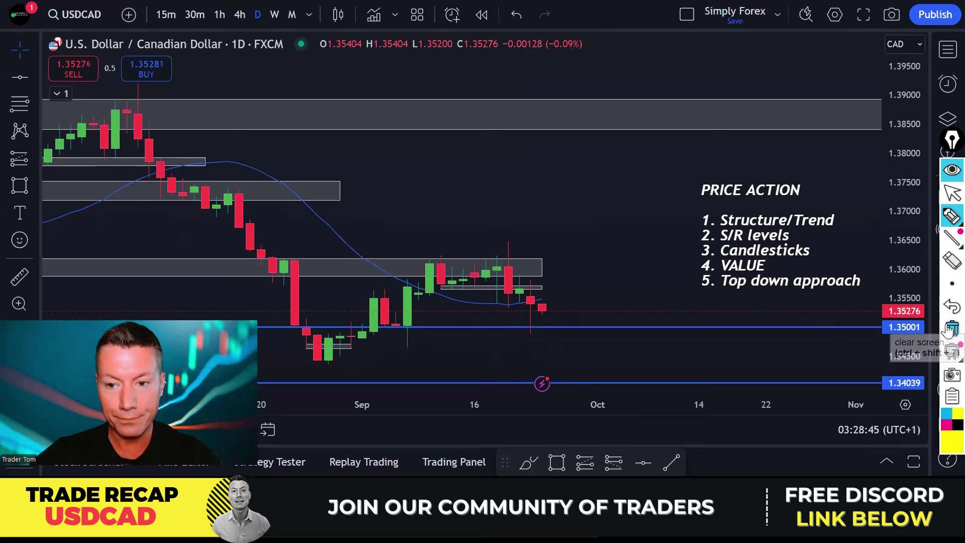
Mark the 1.3600 resistance zone and circle the large red daily candle and the small green one after it, clearing the ink after each illustration
drag(402, 265, 573, 265)
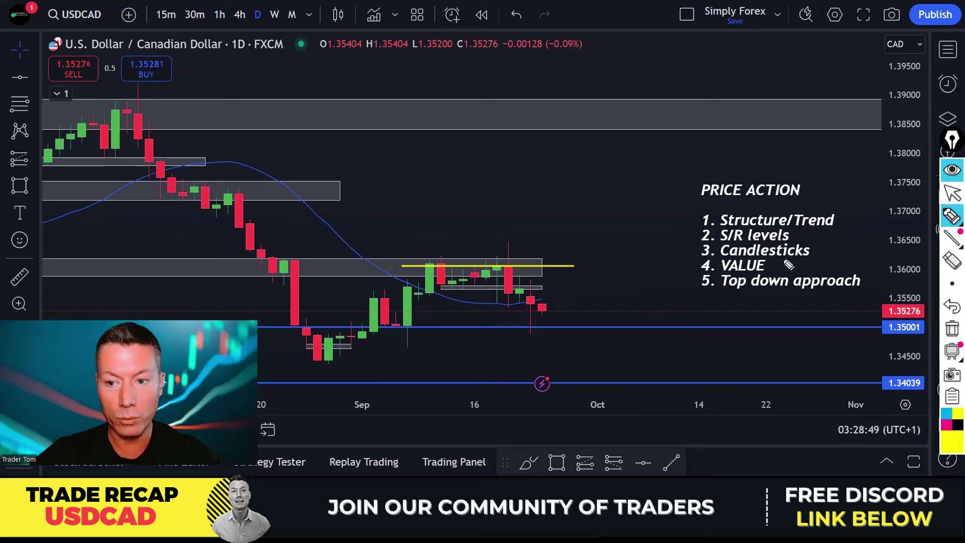
mouse_move(520, 246)
mouse_down()
mouse_move(502, 251)
mouse_move(502, 284)
mouse_move(523, 307)
mouse_move(511, 237)
mouse_up()
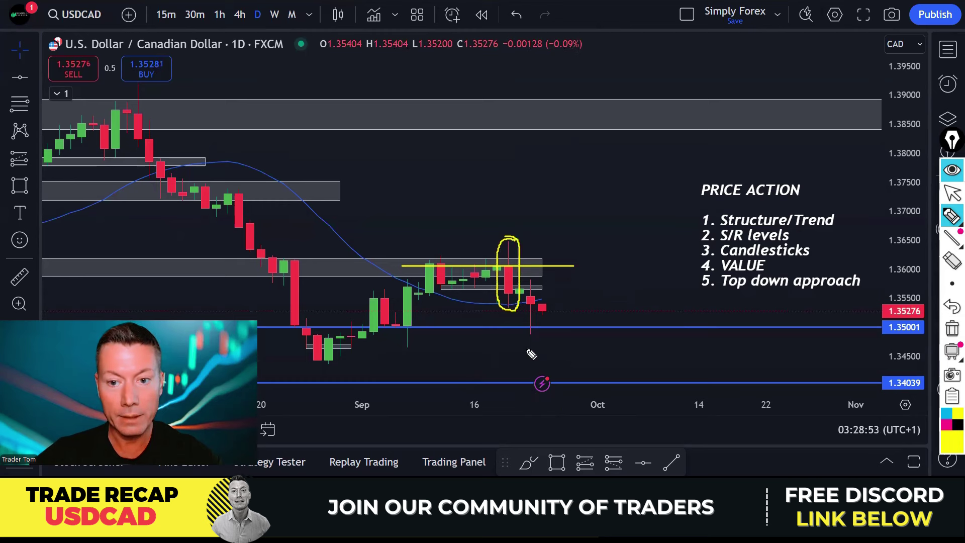
click(952, 328)
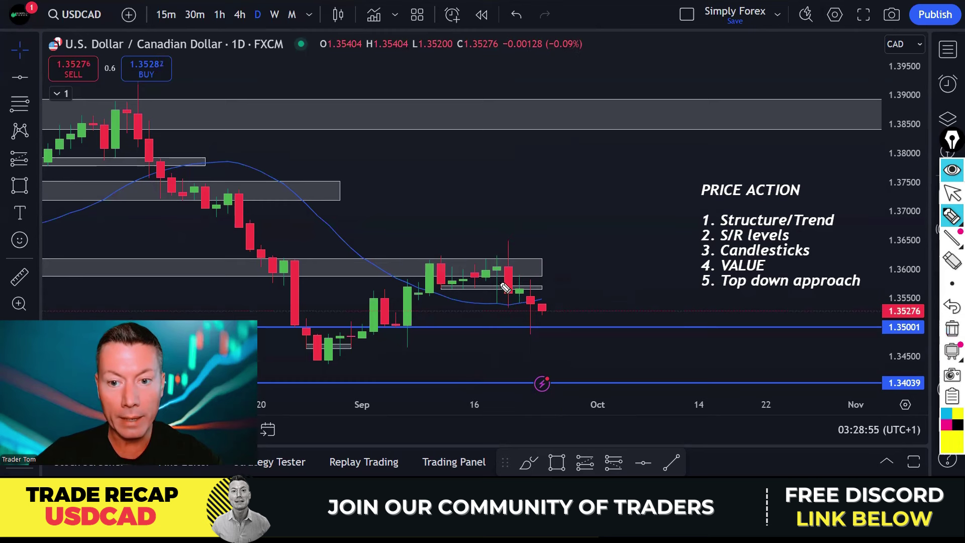
mouse_move(525, 282)
mouse_down()
mouse_move(513, 299)
mouse_move(527, 301)
mouse_move(520, 284)
mouse_up()
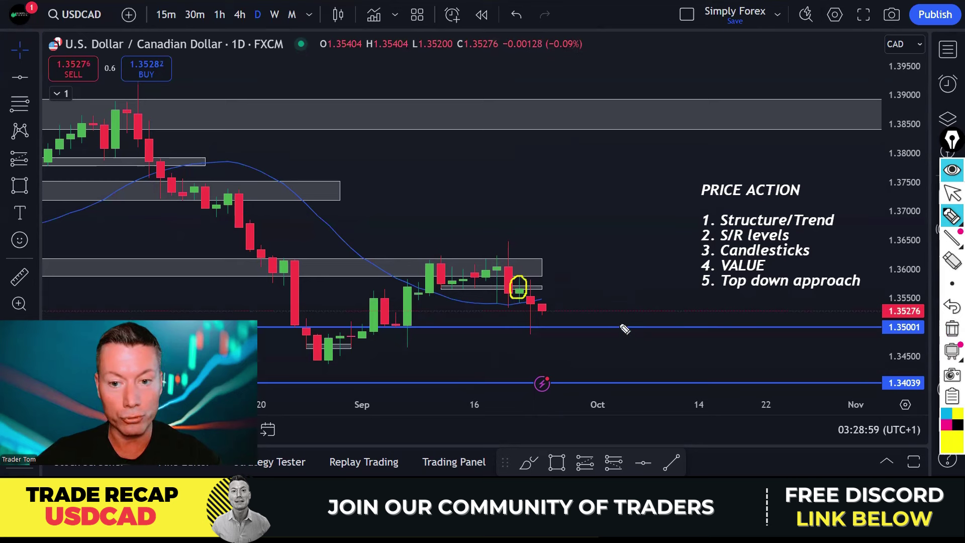
click(952, 328)
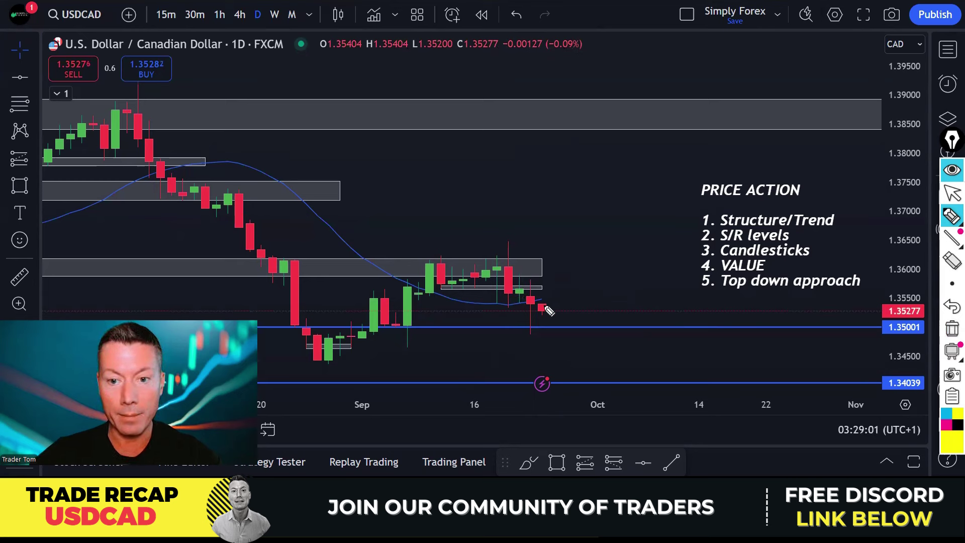
Draw down arrows from the small green candle to the 1.35001 and 1.34039 levels, underline the September lows at 1.35001, and clear the ink
mouse_move(526, 304)
mouse_down()
mouse_move(545, 327)
mouse_move(536, 330)
mouse_up()
drag(366, 329, 439, 327)
drag(543, 332, 567, 381)
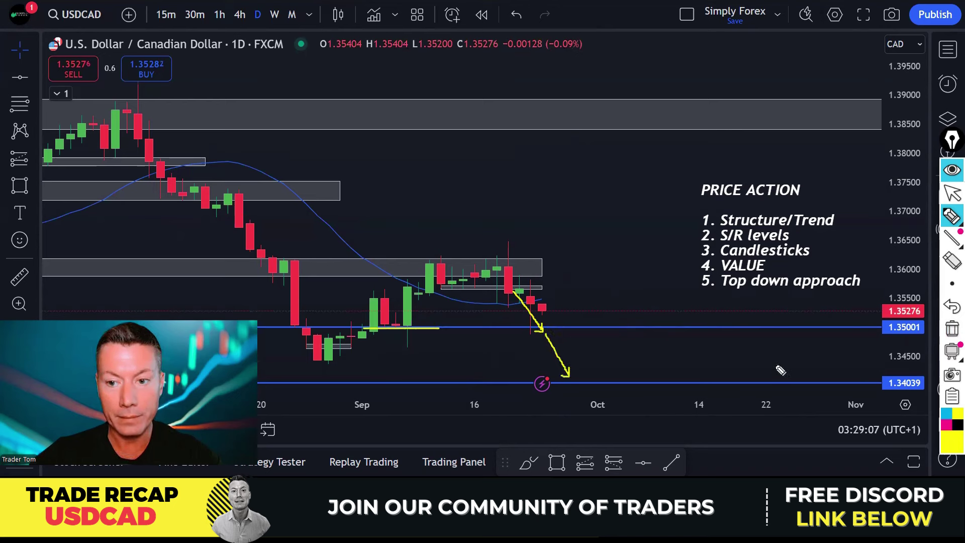
click(951, 328)
Put a dash beside "Structure/Trend", trace the September daily swings, underline the minor support and circle the wick below it, and clear the ink
click(951, 192)
mouse_move(808, 173)
mouse_down()
mouse_move(701, 161)
mouse_move(766, 180)
mouse_up()
click(952, 216)
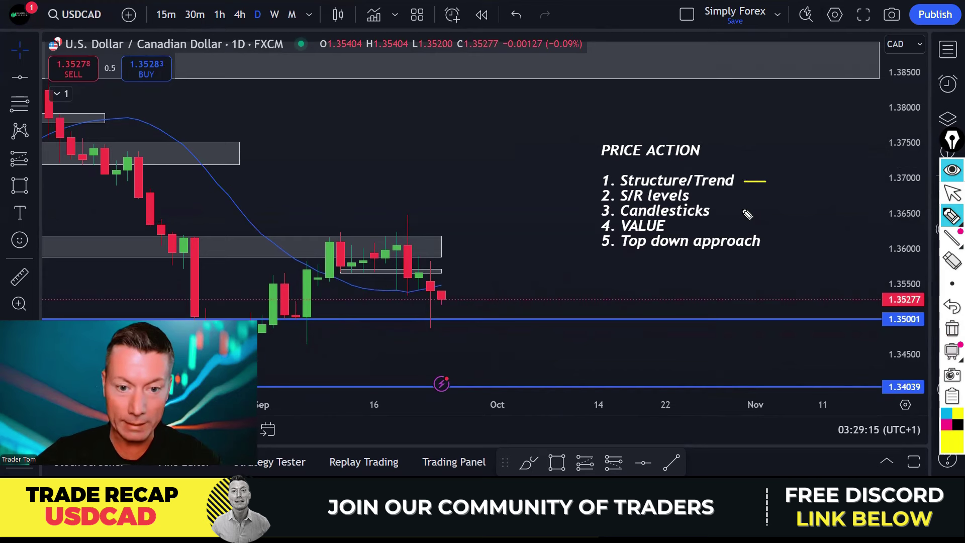
mouse_move(267, 329)
mouse_down()
mouse_move(282, 286)
mouse_move(299, 323)
mouse_move(355, 246)
mouse_move(377, 262)
mouse_move(405, 242)
mouse_move(415, 284)
mouse_up()
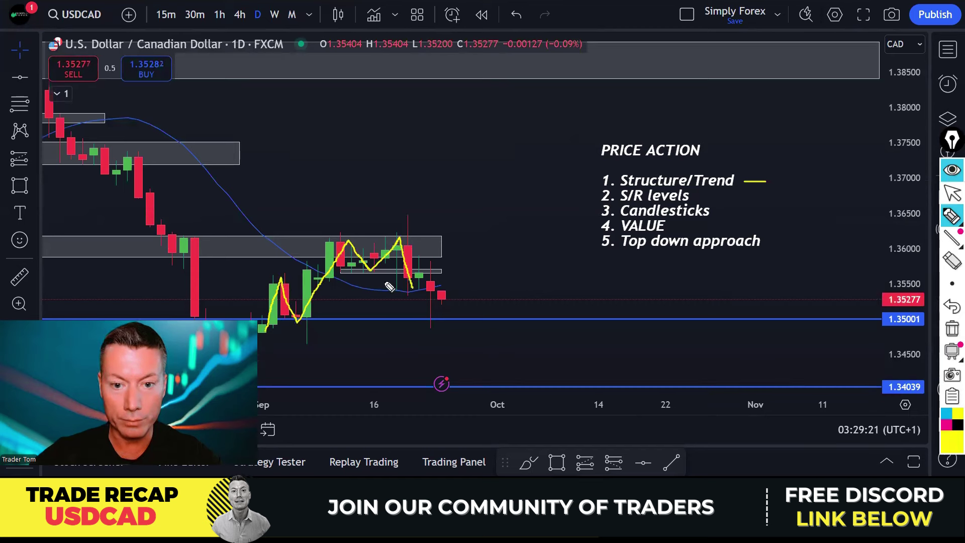
mouse_move(339, 272)
mouse_down()
mouse_move(397, 273)
mouse_move(395, 293)
mouse_move(403, 275)
mouse_up()
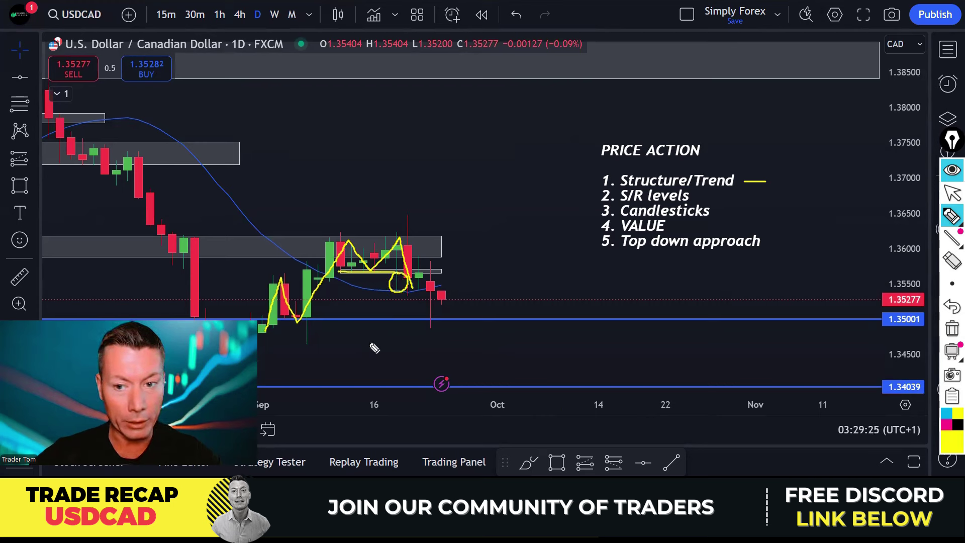
click(952, 328)
Put a dash beside "Structure/Trend", draw a line through the daily 1.3600 zone, tick "S/R levels", and circle the upper wick of the small green candle
drag(739, 180, 768, 180)
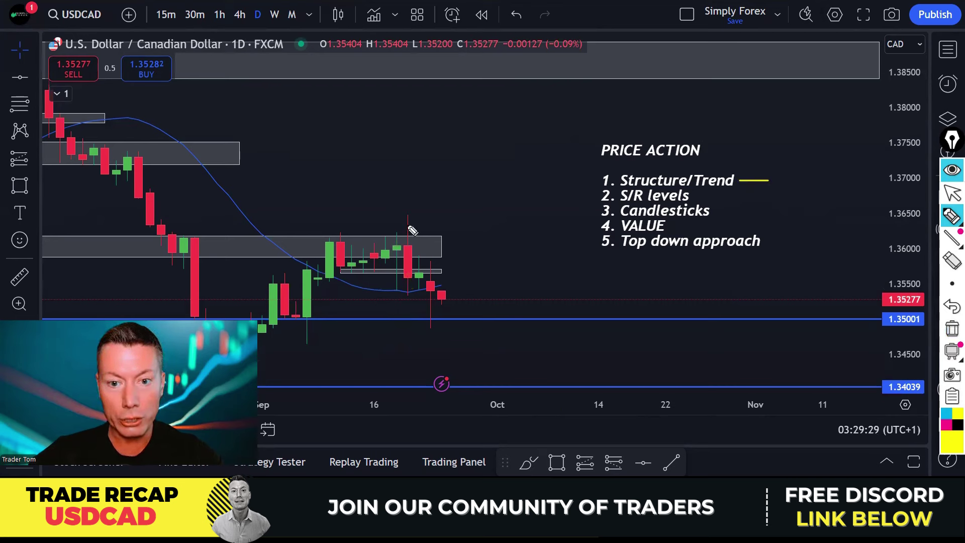
drag(312, 244, 440, 244)
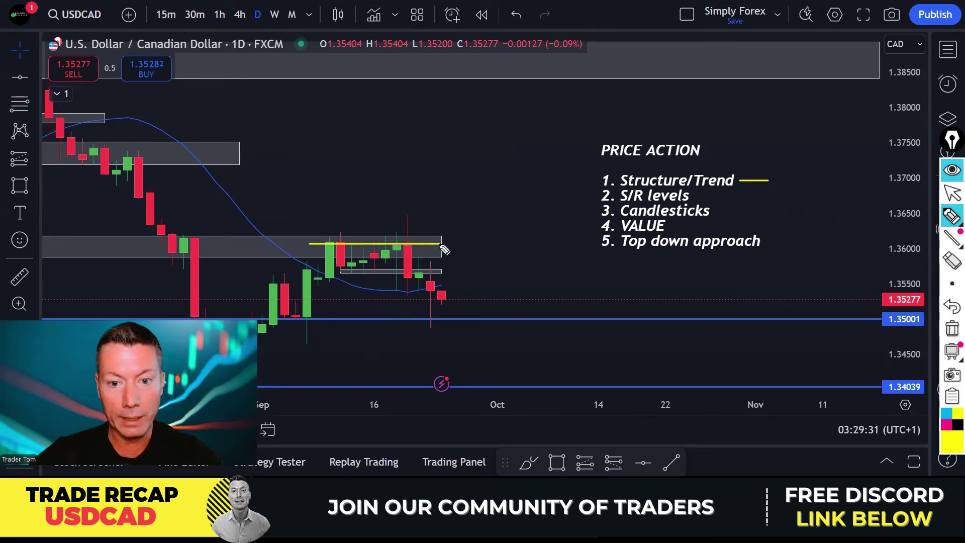
drag(703, 203, 720, 191)
mouse_move(409, 248)
mouse_down()
mouse_move(411, 270)
mouse_move(421, 256)
mouse_up()
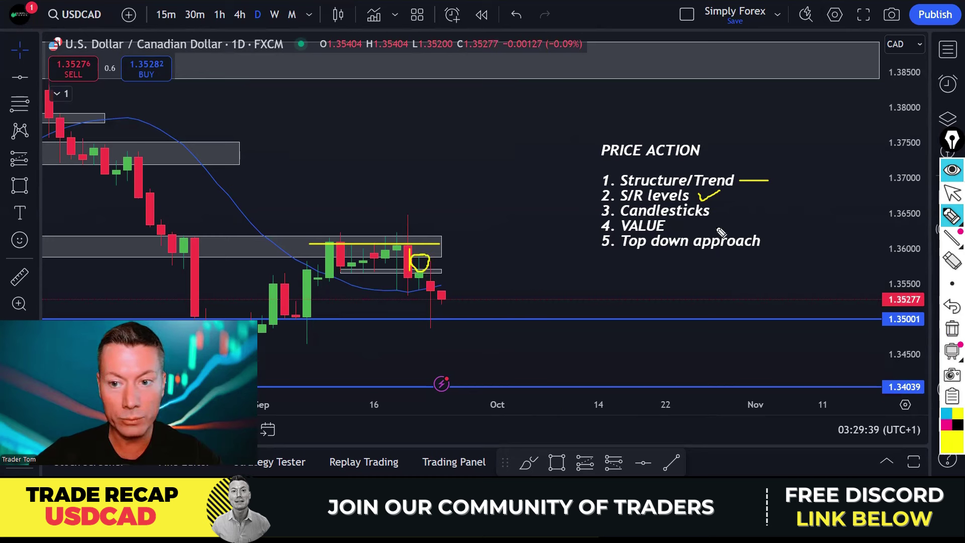
Tick "Candlesticks" and "VALUE", draw down arrows from the circled candle to 1.35001 and 1.34039, and circle the dash beside "Structure/Trend"
drag(719, 216, 741, 202)
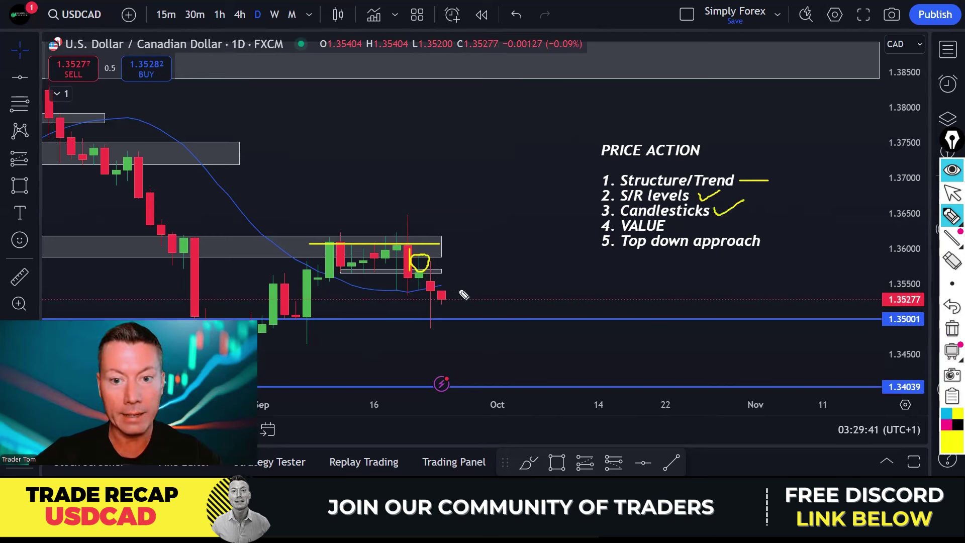
mouse_move(424, 278)
mouse_down()
mouse_move(443, 284)
mouse_move(463, 316)
mouse_move(480, 393)
mouse_up()
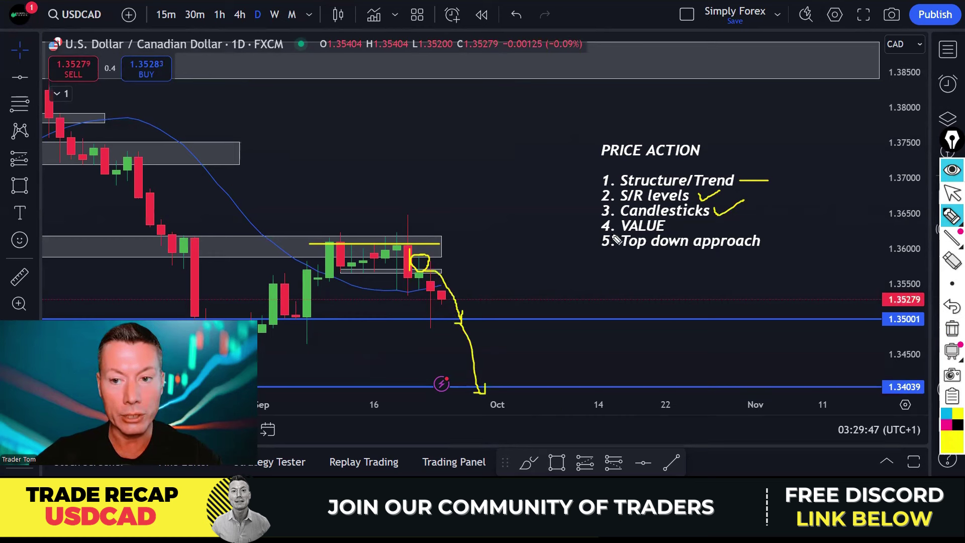
drag(674, 234, 701, 221)
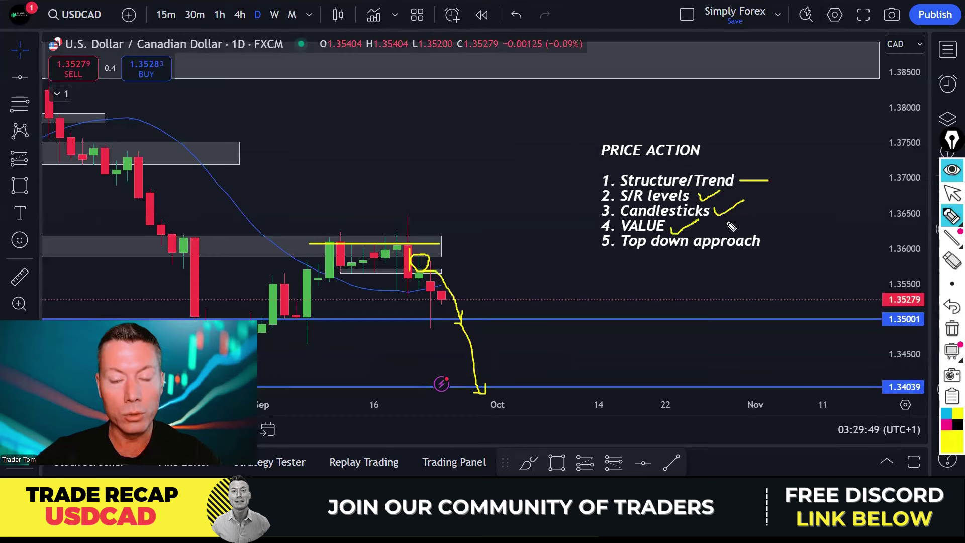
mouse_move(769, 175)
mouse_down()
mouse_move(743, 184)
mouse_move(776, 185)
mouse_move(753, 170)
mouse_up()
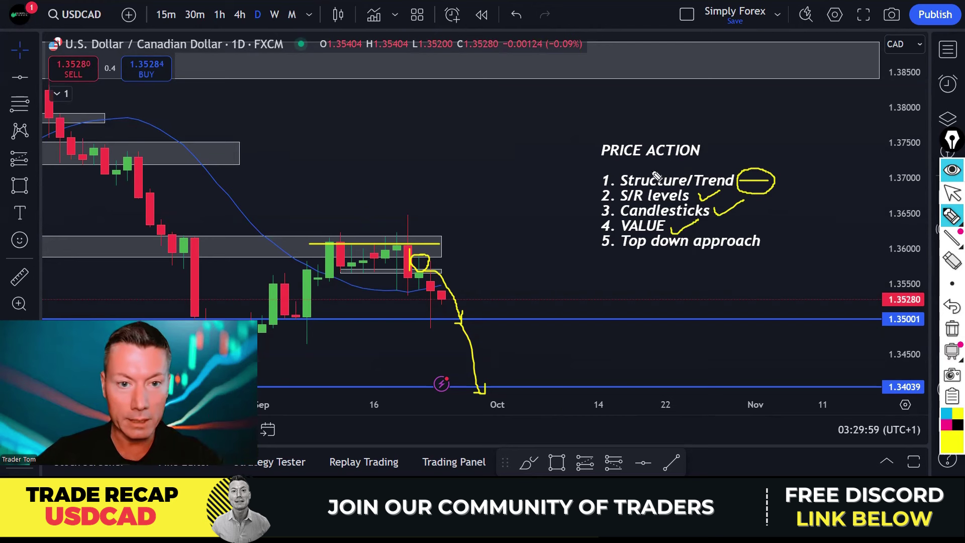
Write "W" and "D" above the checklist, each with a down arrow, underline both, and clear the ink
mouse_move(772, 87)
mouse_down()
mouse_move(786, 103)
mouse_move(803, 90)
mouse_move(854, 132)
mouse_move(860, 122)
mouse_up()
mouse_move(781, 135)
mouse_down()
mouse_move(782, 162)
mouse_move(800, 159)
mouse_move(778, 164)
mouse_move(827, 151)
mouse_move(848, 173)
mouse_move(860, 165)
mouse_up()
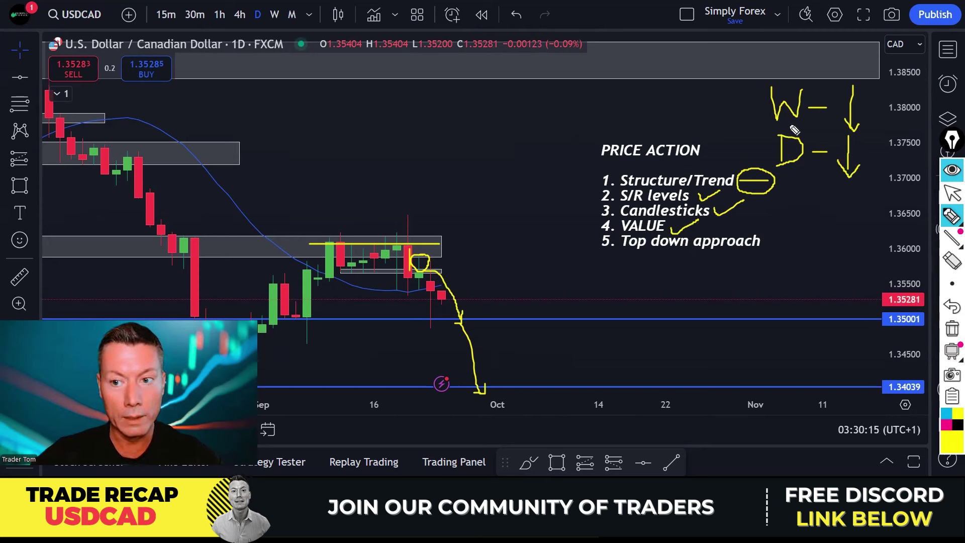
drag(777, 126, 832, 126)
drag(795, 185, 831, 184)
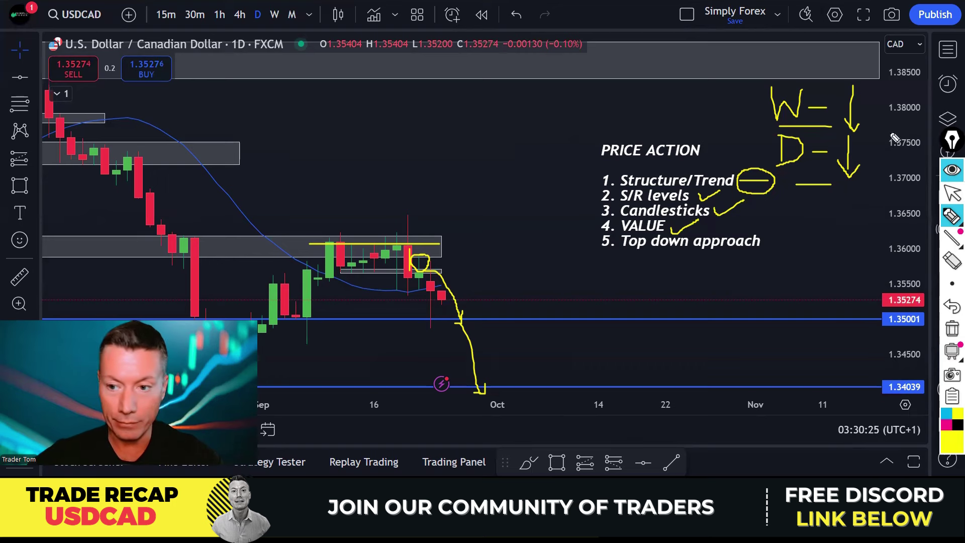
click(950, 334)
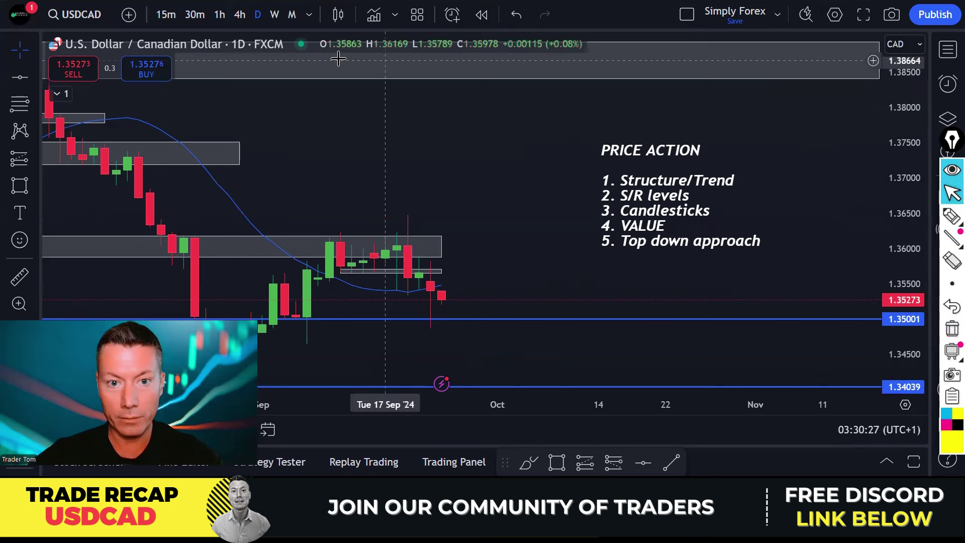
Switch to the 4-hour chart and trace the September swings through the 1.3600 zone up to the peak and down the sharp drop
click(238, 14)
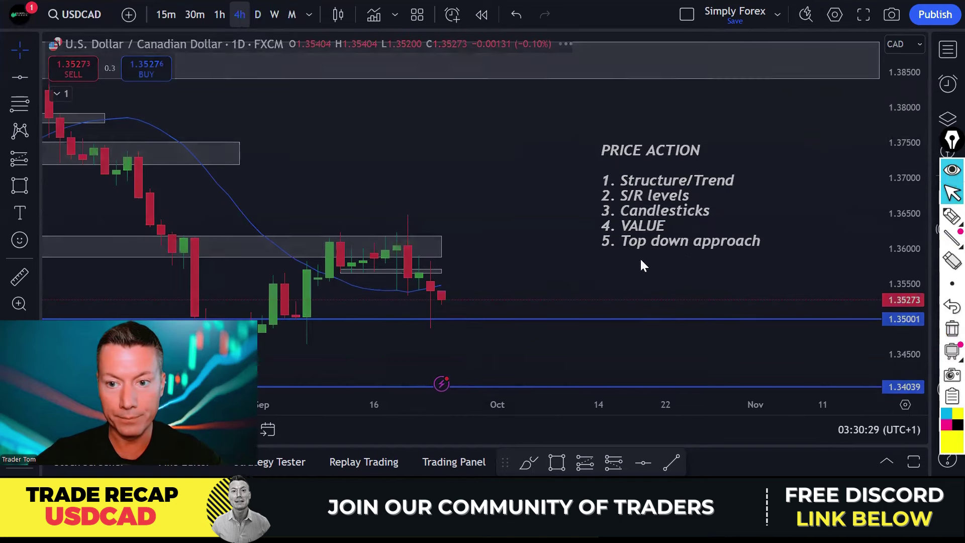
scroll(729, 213, down, 5)
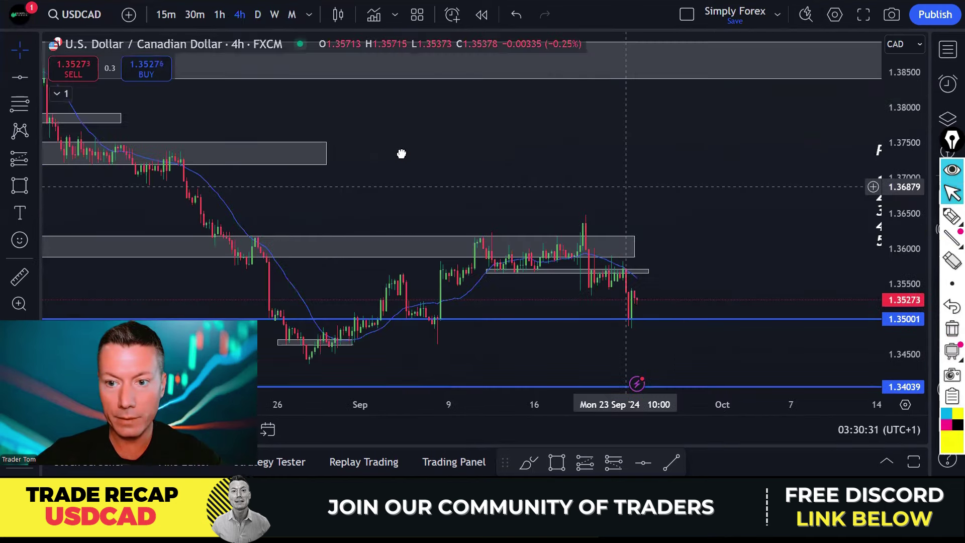
drag(818, 147, 571, 146)
scroll(556, 209, up, 4)
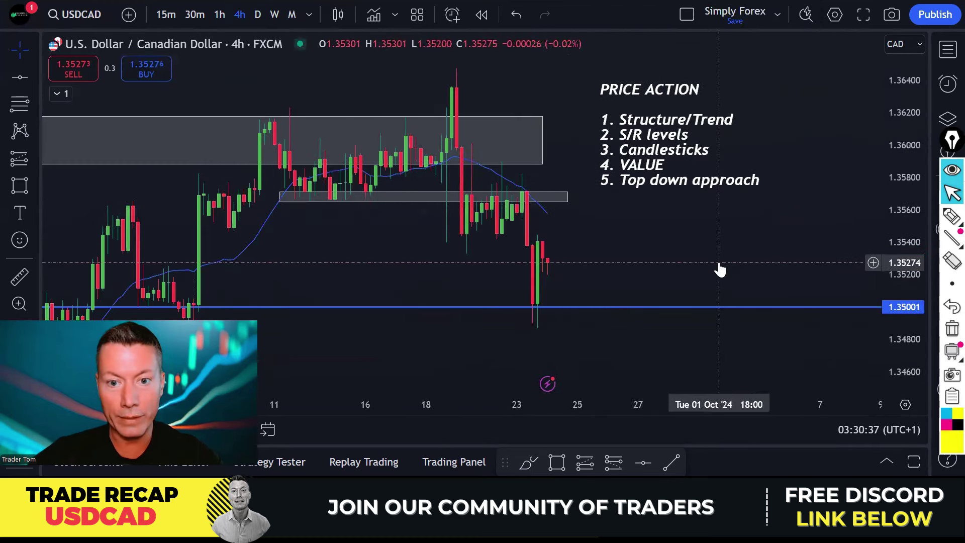
click(949, 221)
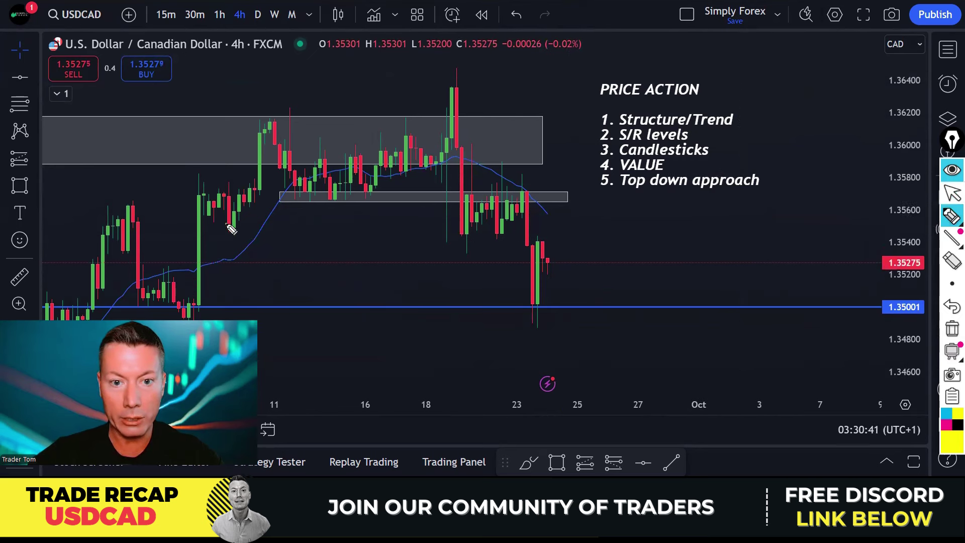
mouse_move(229, 226)
mouse_down()
mouse_move(270, 124)
mouse_move(305, 186)
mouse_move(327, 156)
mouse_move(345, 182)
mouse_move(361, 154)
mouse_move(371, 188)
mouse_up()
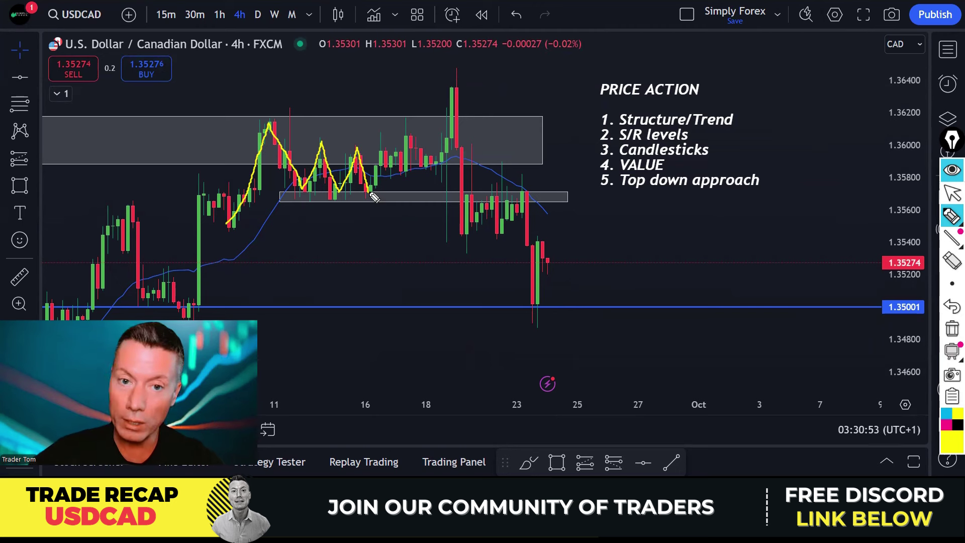
mouse_move(371, 199)
mouse_down()
mouse_move(388, 143)
mouse_move(402, 171)
mouse_move(409, 136)
mouse_move(433, 172)
mouse_move(455, 88)
mouse_up()
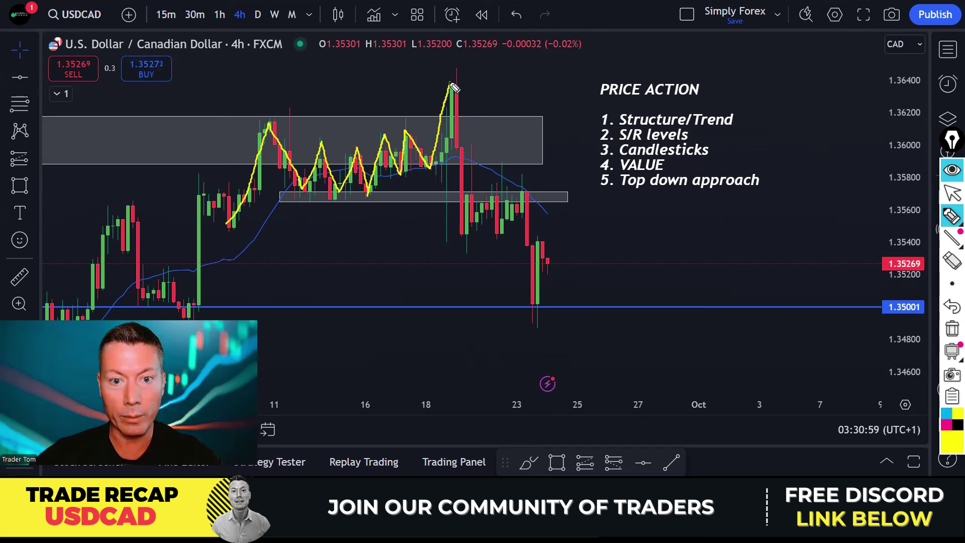
drag(458, 97, 463, 241)
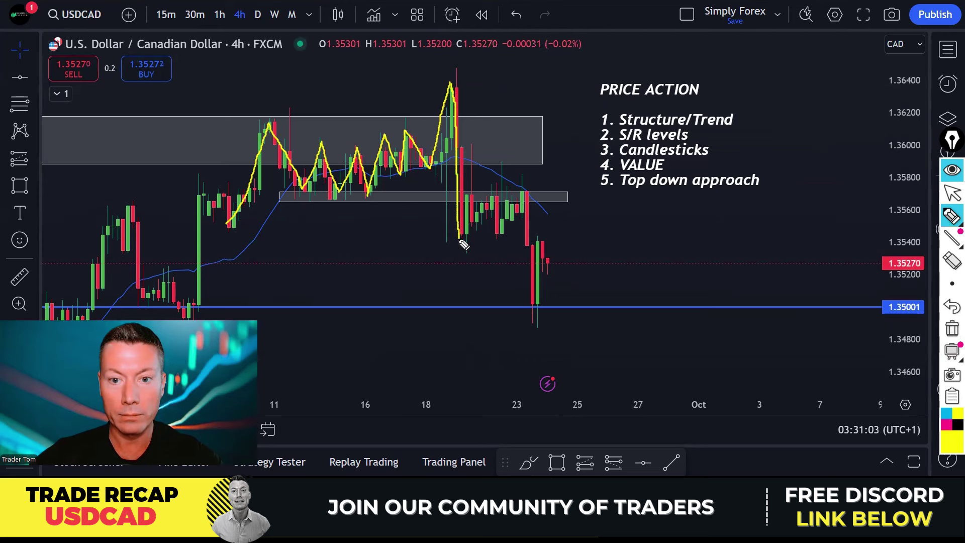
Underline the last swing low before the peak, trace and circle the pullback after the drop, line both highs, and clear the ink
drag(418, 174, 439, 175)
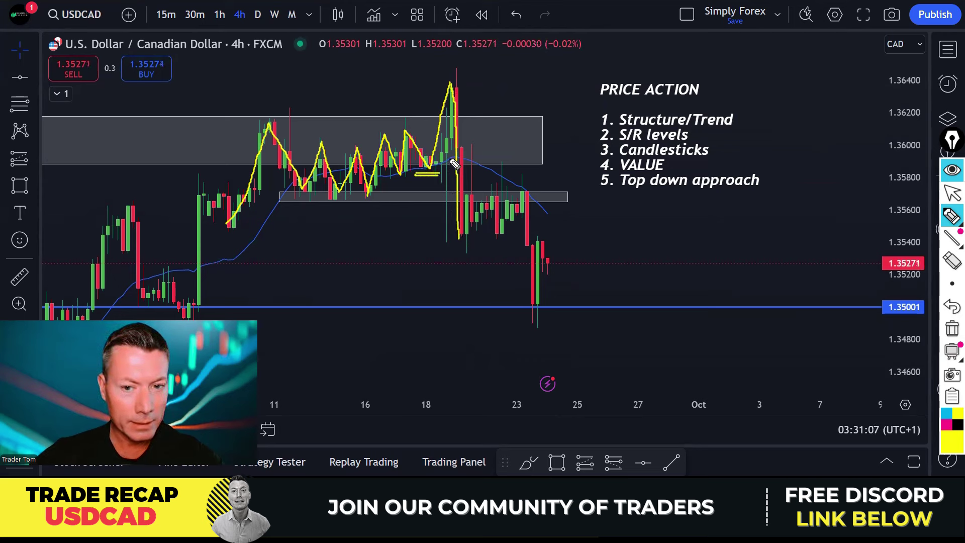
mouse_move(438, 220)
mouse_down()
mouse_move(443, 215)
mouse_move(441, 224)
mouse_up()
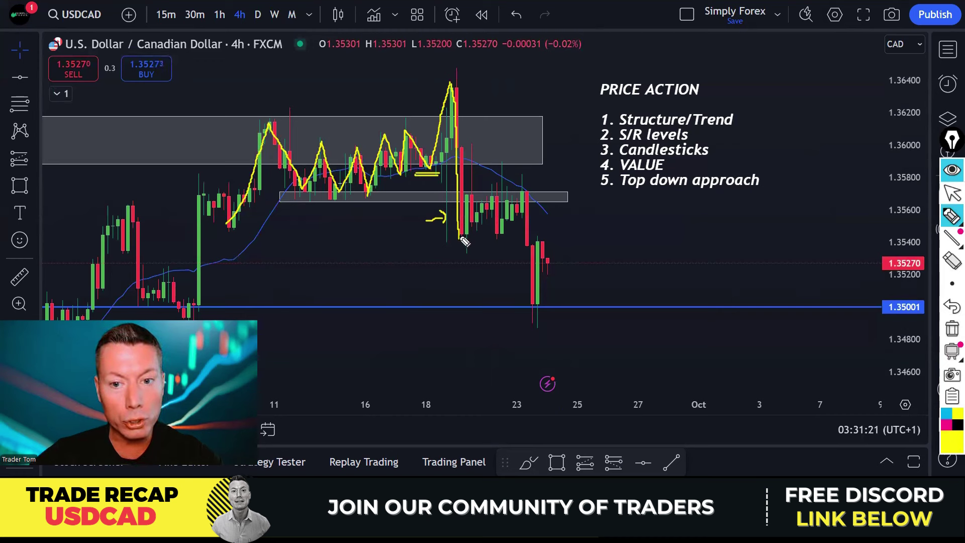
mouse_move(472, 191)
mouse_down()
mouse_move(478, 143)
mouse_move(471, 155)
mouse_move(487, 154)
mouse_move(484, 142)
mouse_up()
drag(432, 80, 481, 81)
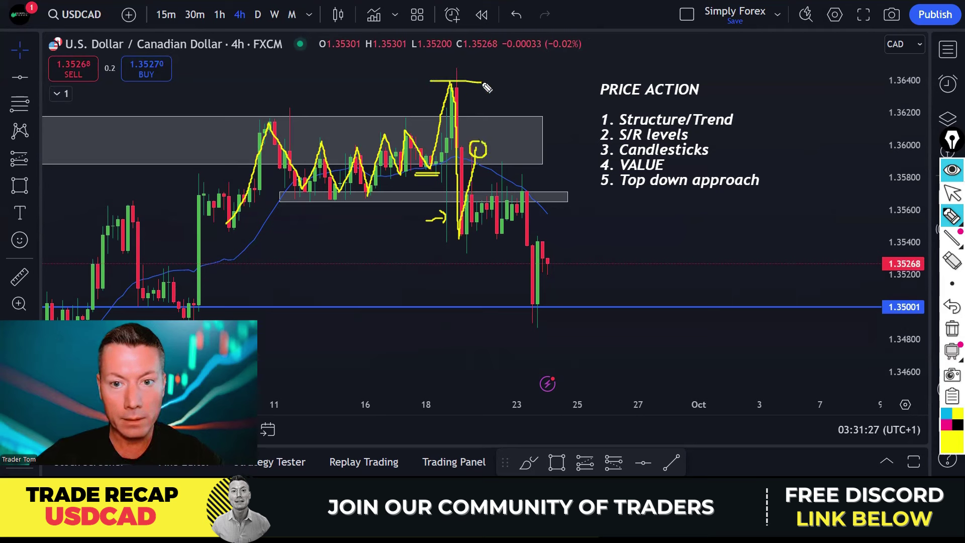
drag(463, 144, 507, 144)
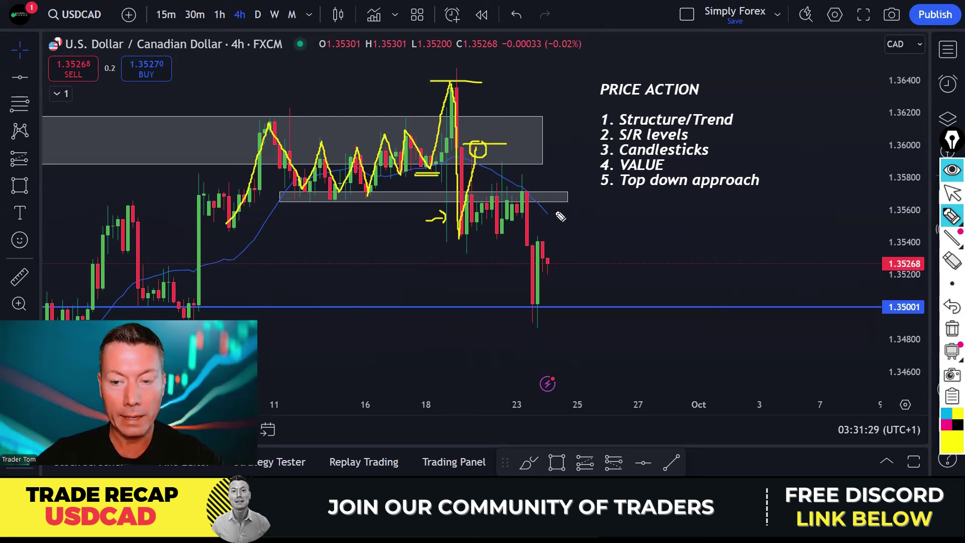
click(948, 330)
Trace the 4-hour decline from the peak to 1.35001 and mark its successive lower highs and shared lows with horizontal lines
scroll(517, 265, up, 5)
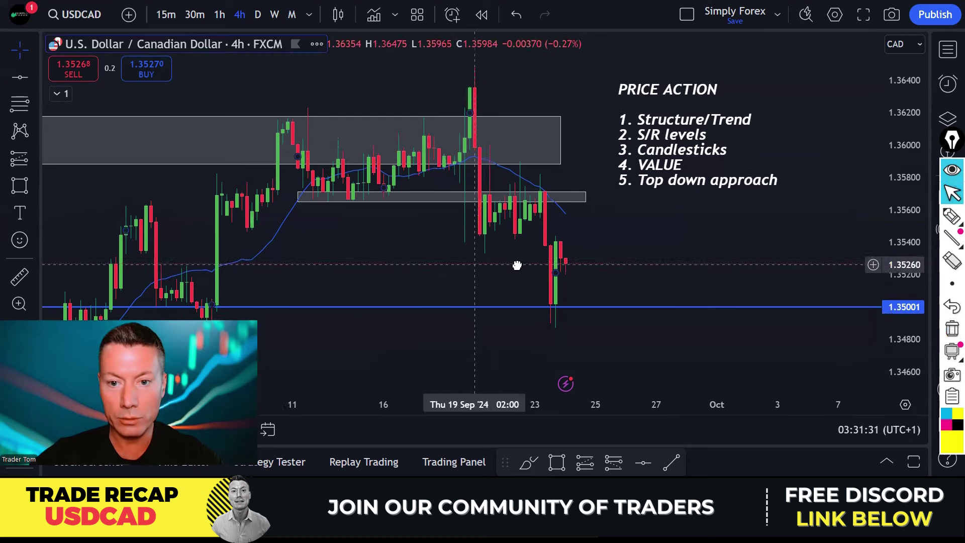
click(951, 216)
mouse_move(309, 76)
mouse_down()
mouse_move(331, 259)
mouse_move(350, 161)
mouse_move(371, 251)
mouse_move(390, 206)
mouse_move(403, 264)
mouse_move(435, 201)
mouse_move(452, 344)
mouse_up()
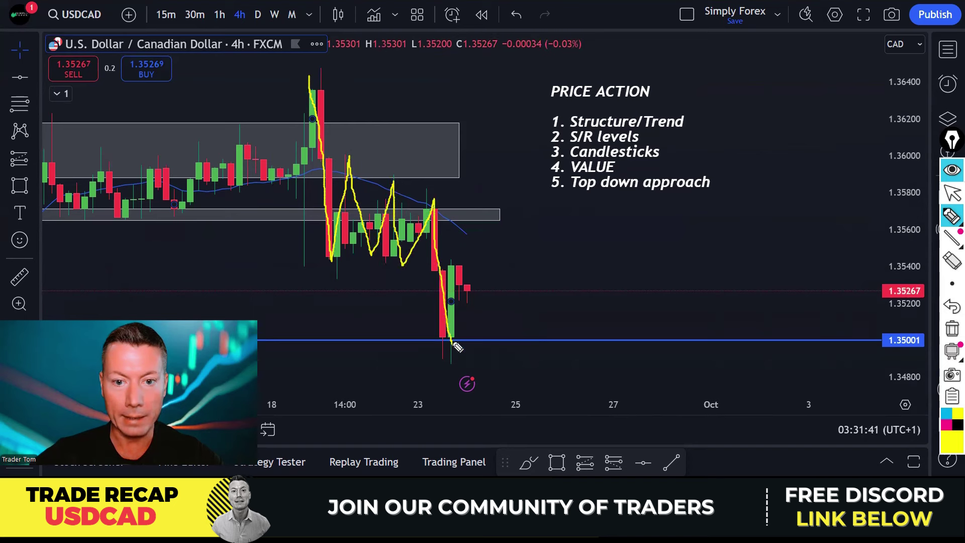
drag(295, 84, 356, 84)
mouse_move(331, 156)
mouse_down()
mouse_move(377, 155)
mouse_move(442, 198)
mouse_up()
drag(312, 264, 413, 264)
drag(299, 267, 405, 267)
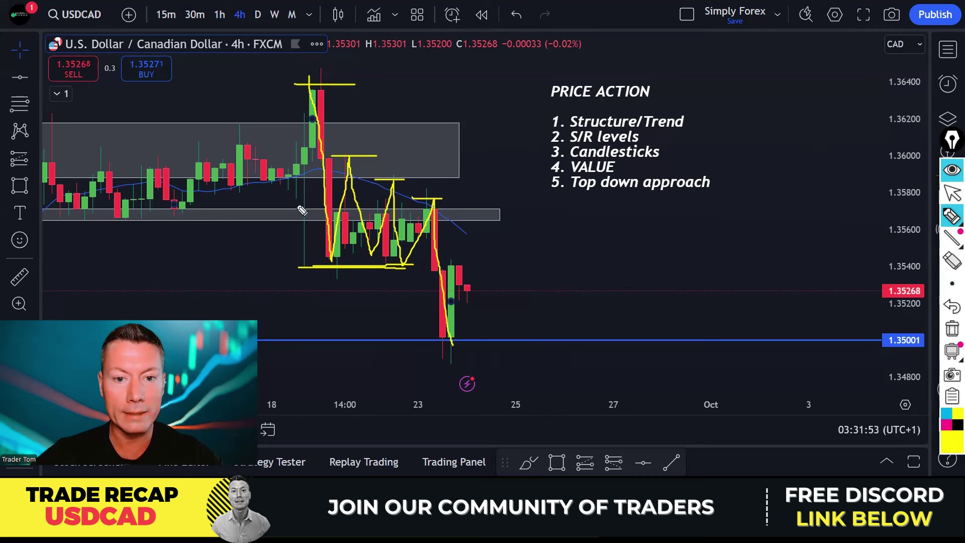
Circle the long lower wick before the drop, tick "Structure/Trend", and clear the ink
mouse_move(310, 203)
mouse_down()
mouse_move(290, 226)
mouse_move(302, 262)
mouse_move(318, 239)
mouse_move(313, 206)
mouse_up()
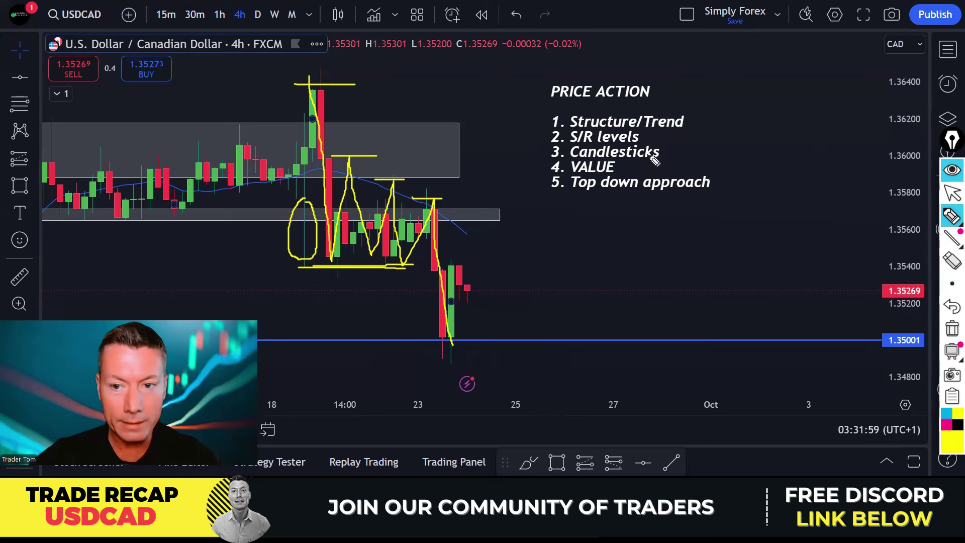
mouse_move(694, 121)
mouse_down()
mouse_move(704, 132)
mouse_move(716, 105)
mouse_up()
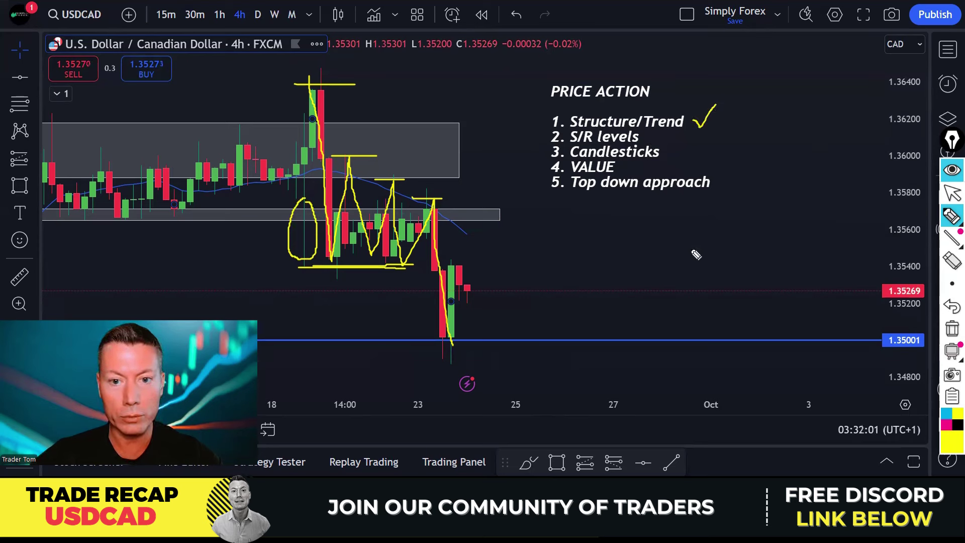
click(951, 329)
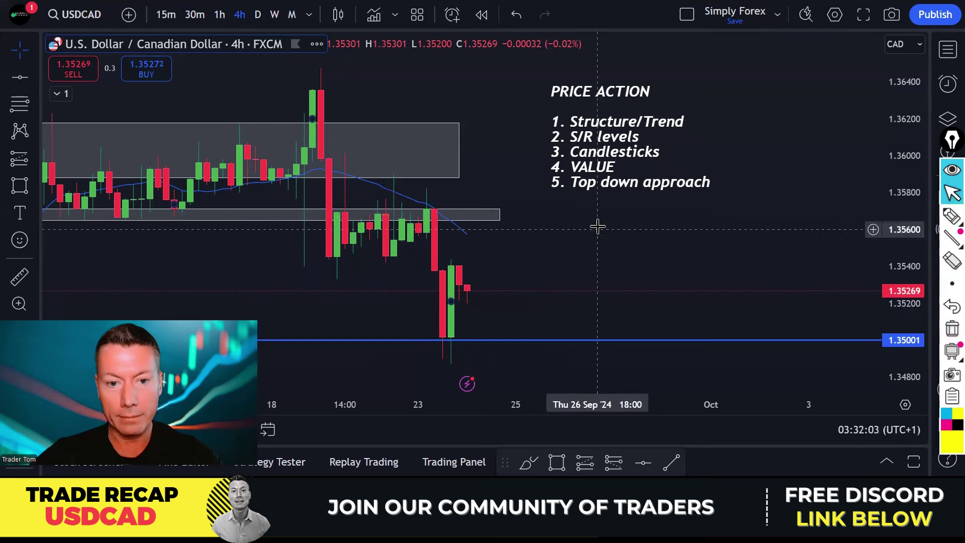
Draw a rectangle zone over the 4-hour lows from about 1.35447 to 1.35335, spanning 18 to 25 September
scroll(603, 224, down, 3)
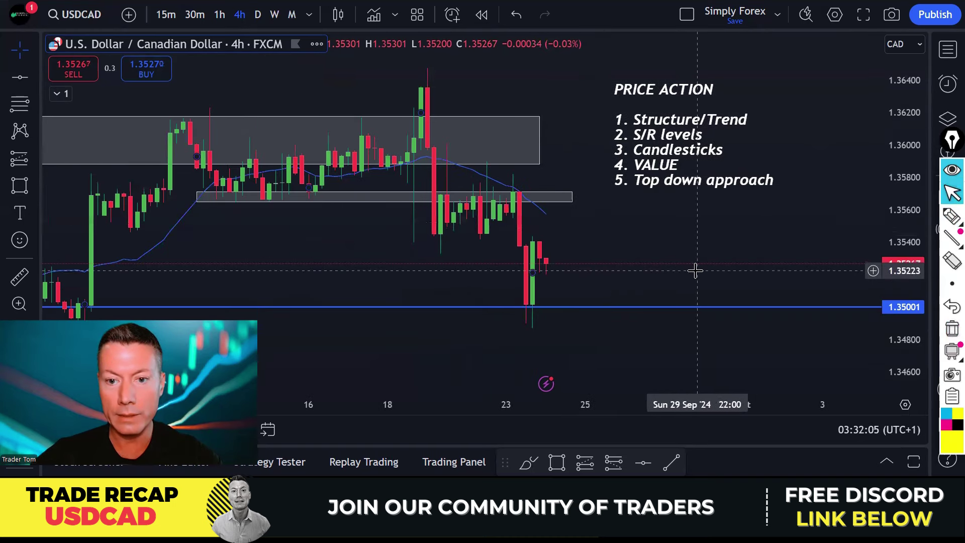
click(556, 463)
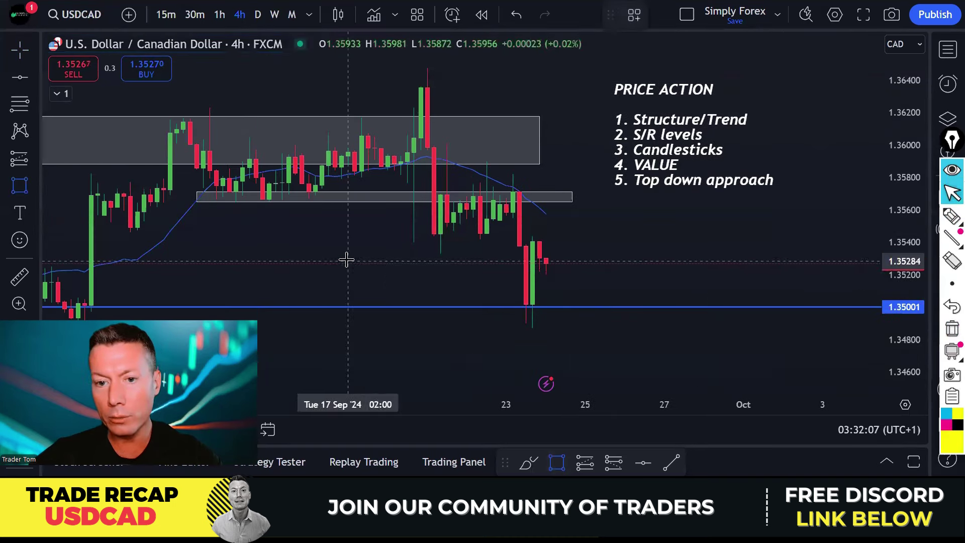
drag(406, 234, 592, 253)
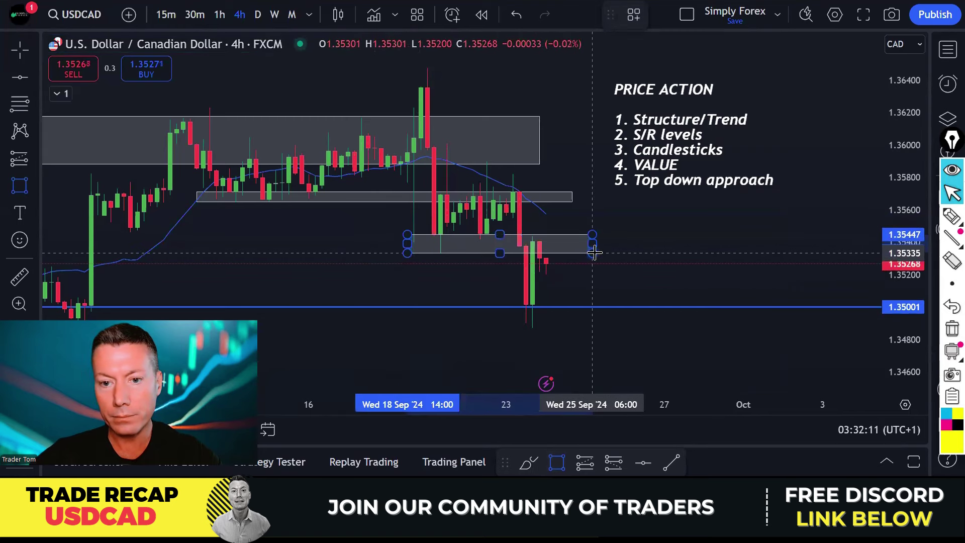
click(698, 268)
Draw a line through the minor zone below 1.3580, trace the dip beneath it, mark the wick high near 1.3600, and clear the ink
click(951, 216)
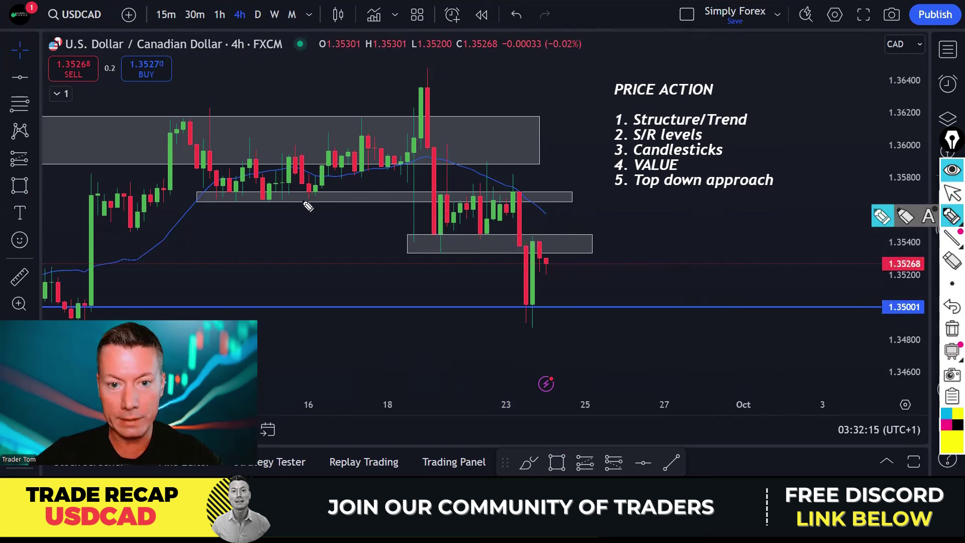
drag(215, 197, 554, 197)
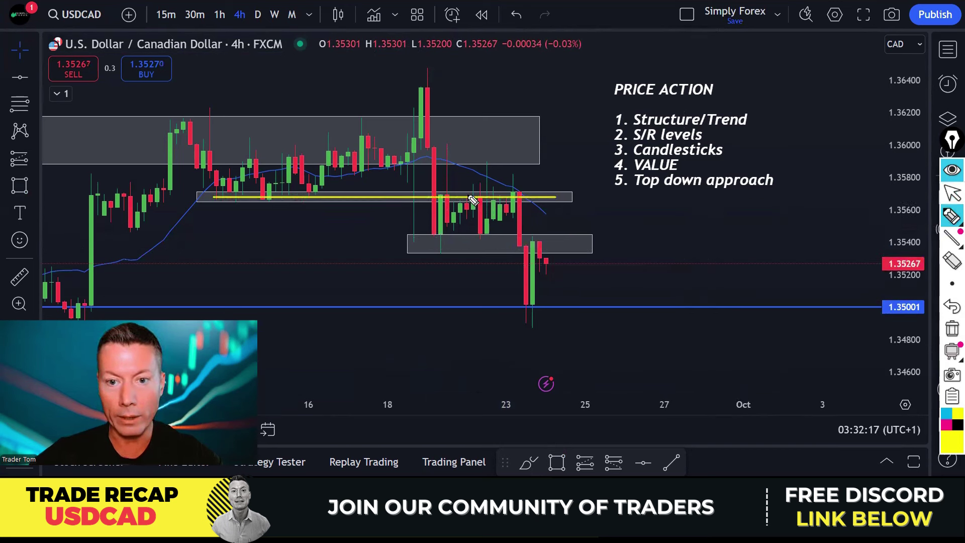
mouse_move(475, 193)
mouse_down()
mouse_move(478, 238)
mouse_move(502, 207)
mouse_move(532, 207)
mouse_move(523, 224)
mouse_up()
drag(452, 141, 481, 140)
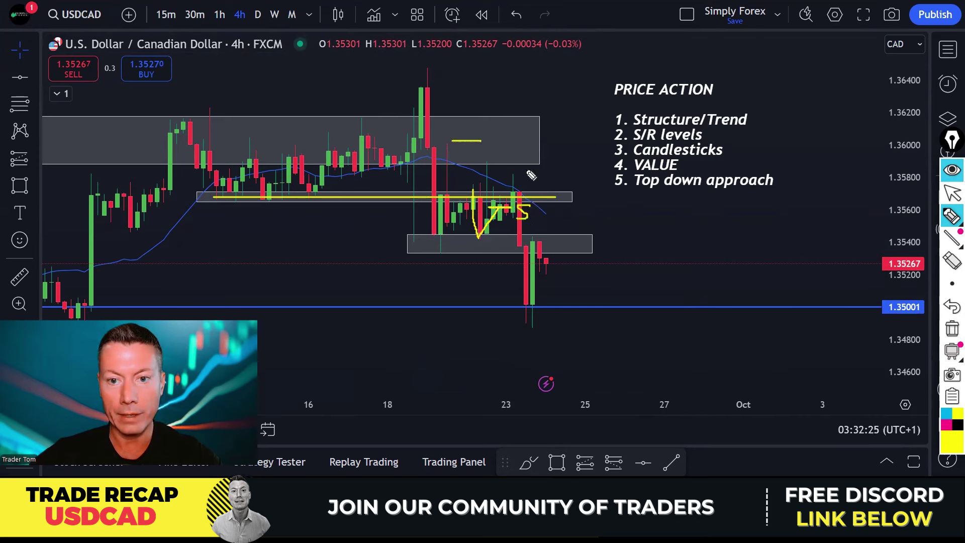
click(952, 328)
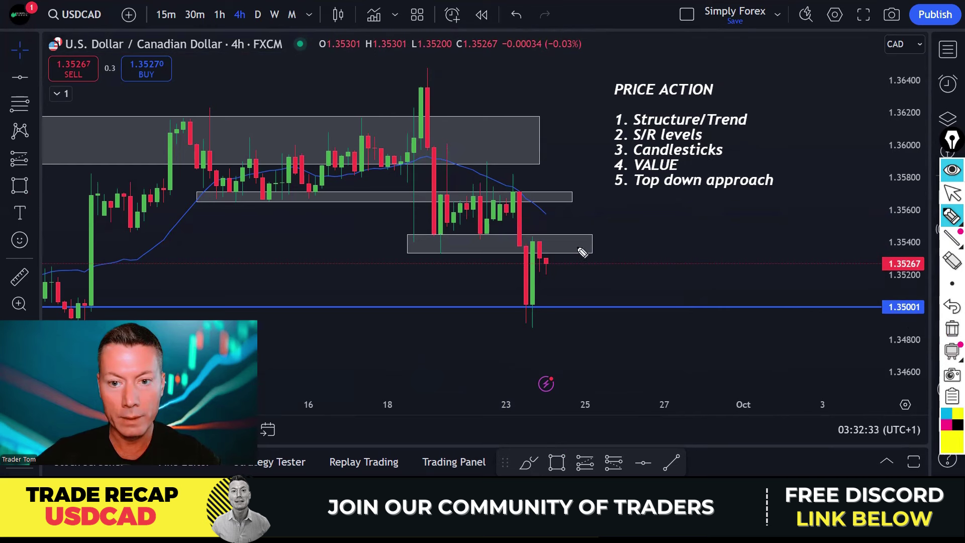
Circle the upper wicks at the moving average and the small candles below, draw an arrow down to 1.35001, and clear the ink
mouse_move(494, 177)
mouse_down()
mouse_move(480, 170)
mouse_move(499, 190)
mouse_move(493, 167)
mouse_up()
mouse_move(512, 201)
mouse_down()
mouse_move(500, 222)
mouse_move(514, 213)
mouse_move(509, 197)
mouse_up()
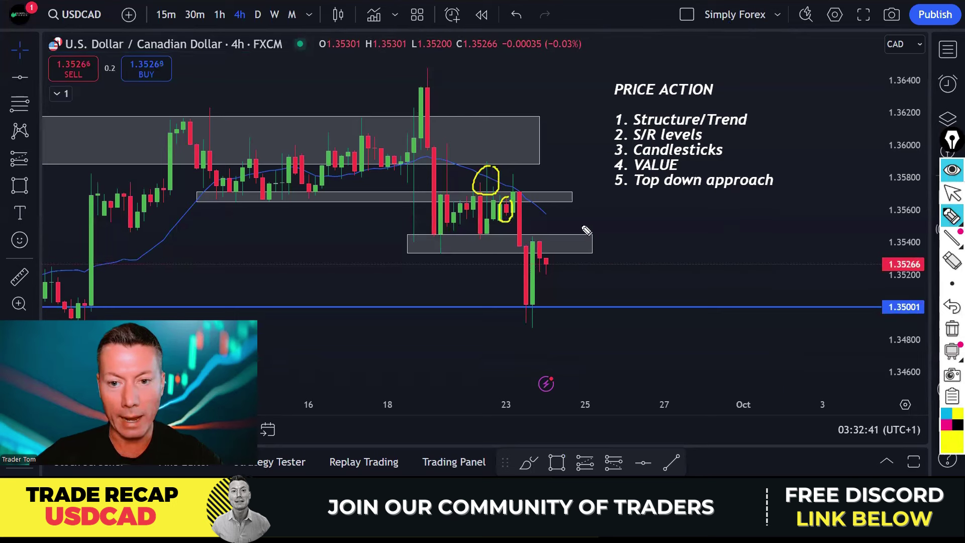
mouse_move(511, 214)
mouse_down()
mouse_move(527, 226)
mouse_move(562, 301)
mouse_move(550, 309)
mouse_up()
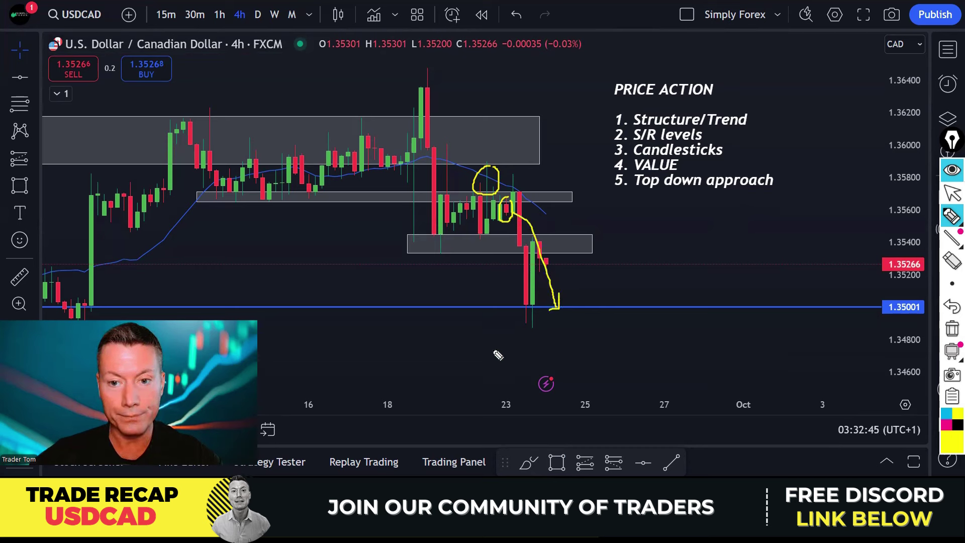
click(951, 328)
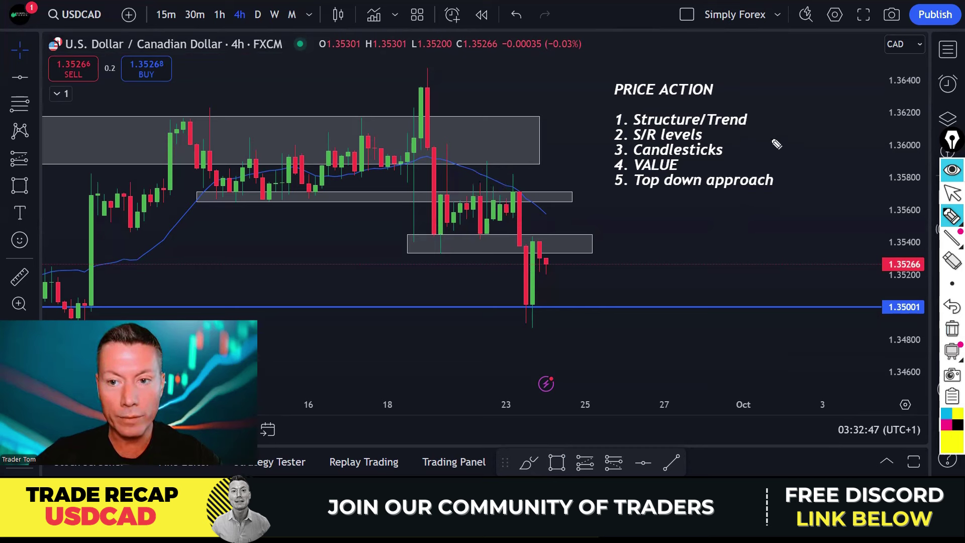
Tick "Structure/Trend" and "S/R levels", then underline the minor zone below 1.3580 and trace the dip and rebound beneath it
drag(757, 122, 783, 111)
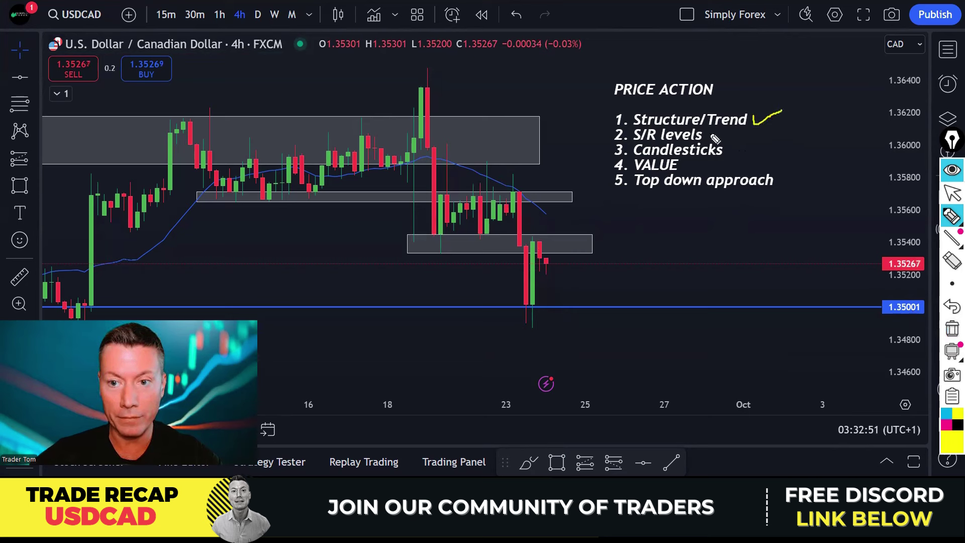
mouse_move(711, 135)
mouse_down()
mouse_move(718, 141)
mouse_move(733, 126)
mouse_up()
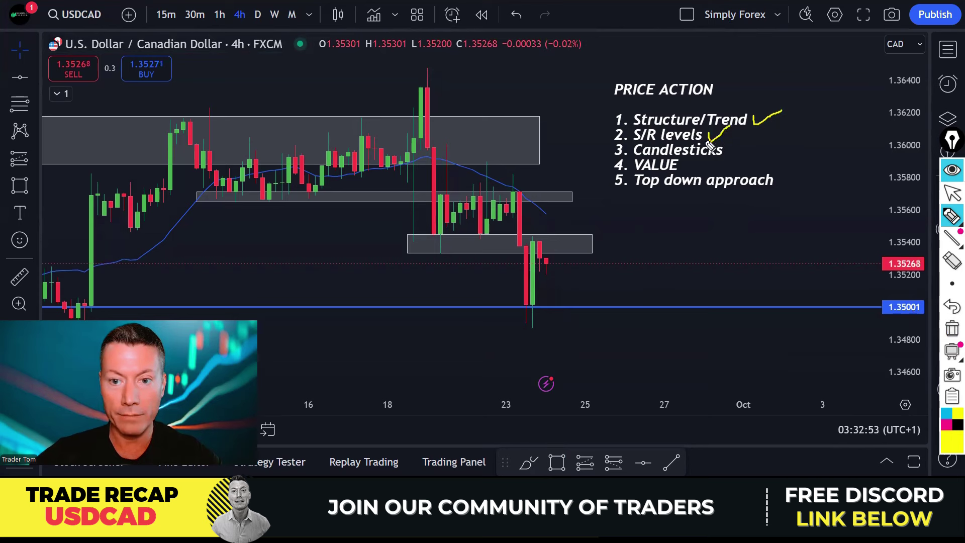
drag(206, 199, 572, 199)
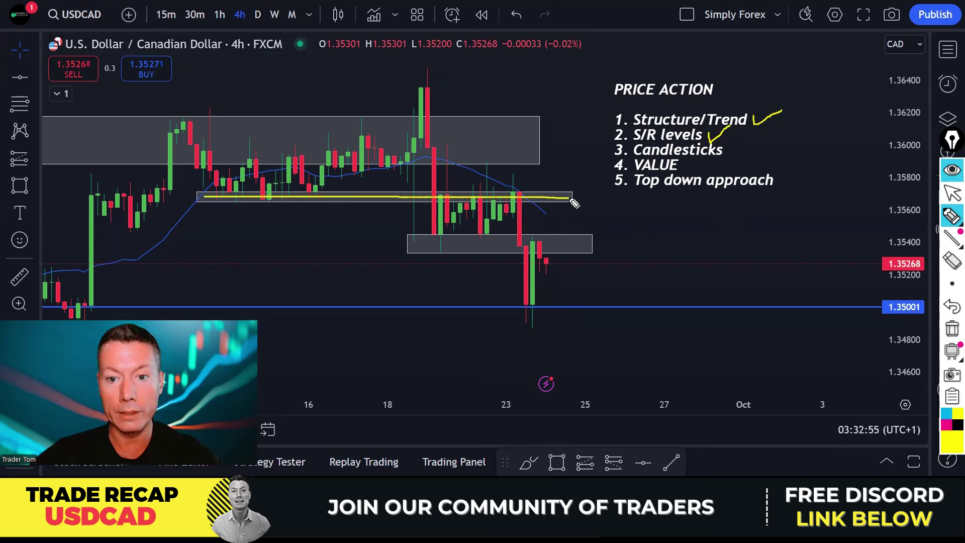
mouse_move(473, 193)
mouse_down()
mouse_move(482, 236)
mouse_move(508, 204)
mouse_up()
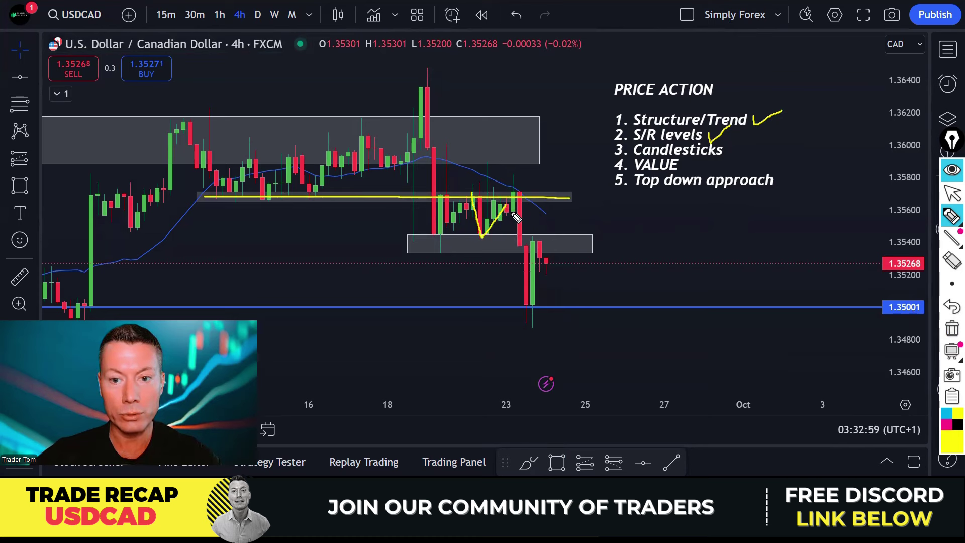
Circle the two upper wicks at the moving average, tick "Candlesticks", draw an arrow down to 1.35001, and clear the ink
mouse_move(496, 170)
mouse_down()
mouse_move(490, 204)
mouse_move(502, 180)
mouse_move(529, 181)
mouse_move(520, 199)
mouse_up()
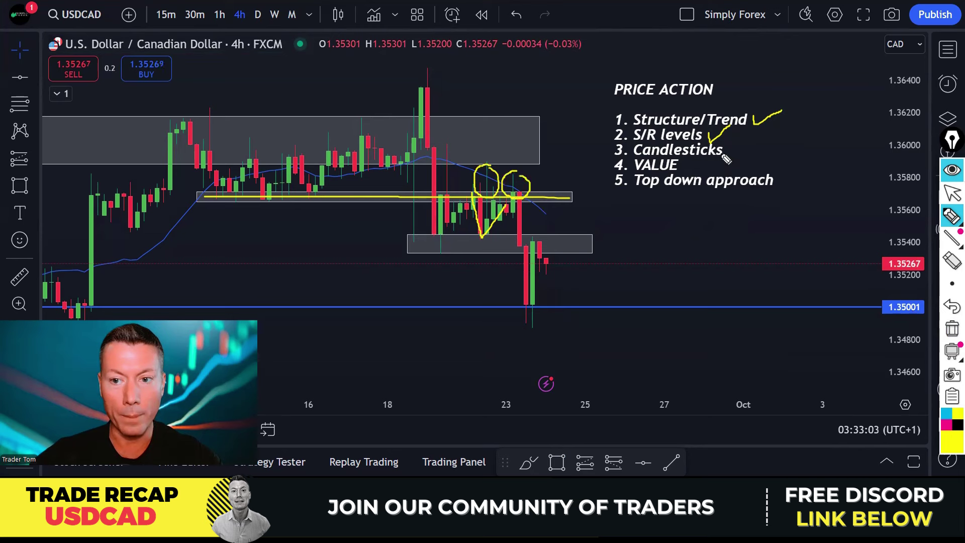
drag(732, 157, 749, 144)
mouse_move(524, 205)
mouse_down()
mouse_move(558, 225)
mouse_move(572, 306)
mouse_move(592, 300)
mouse_up()
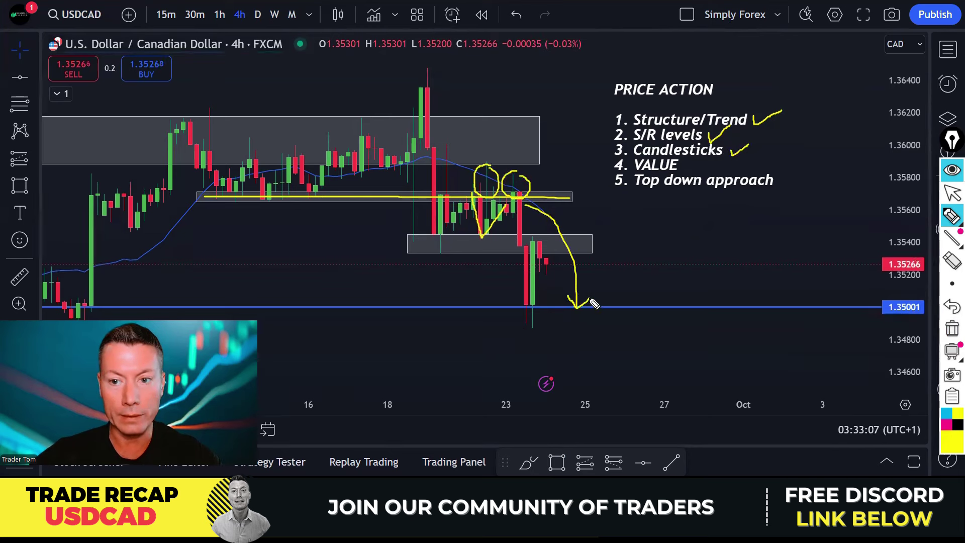
click(952, 328)
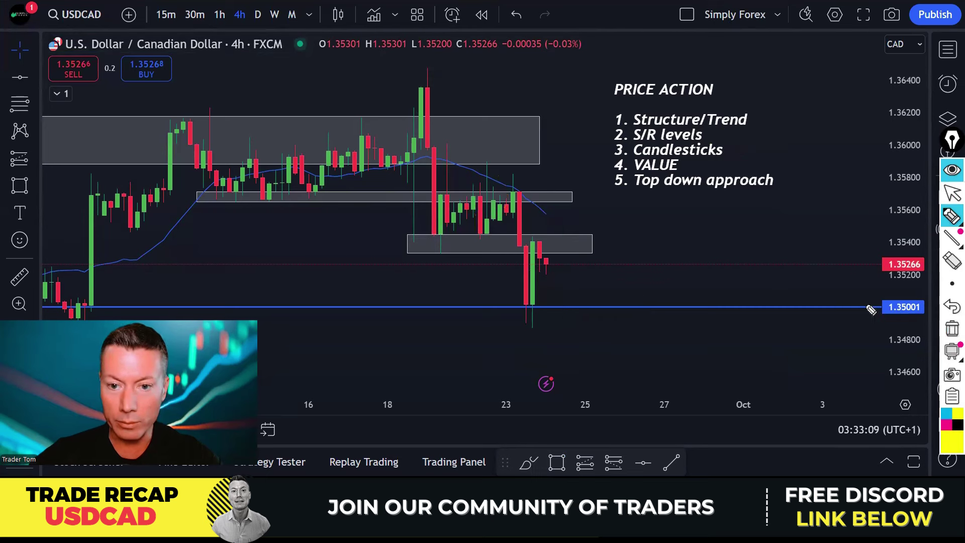
Mark the zone near 1.3540, trace the drop, retest and arrow back down to 1.35001, and clear the ink
mouse_move(408, 244)
mouse_down()
mouse_move(508, 247)
mouse_move(422, 247)
mouse_move(497, 244)
mouse_move(535, 309)
mouse_move(567, 243)
mouse_move(623, 311)
mouse_move(613, 316)
mouse_move(622, 301)
mouse_up()
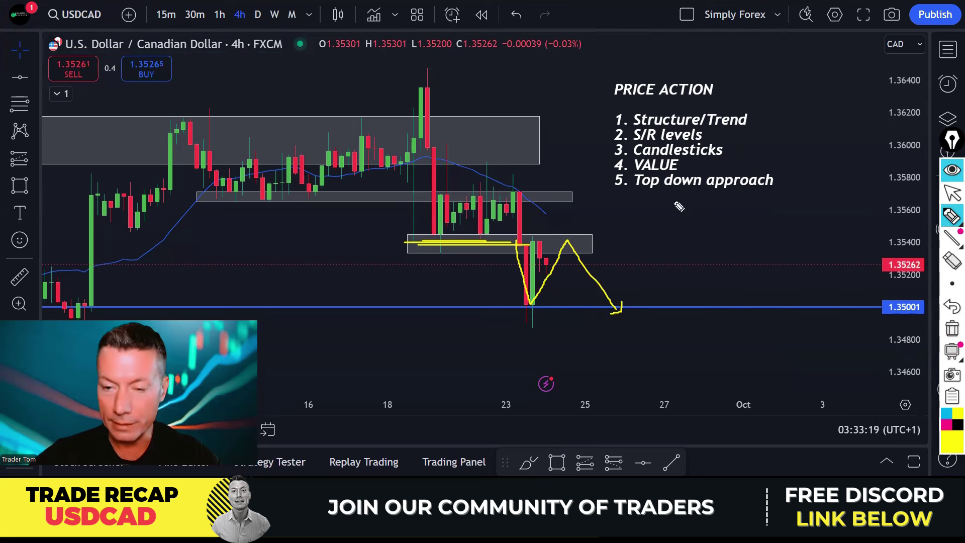
click(952, 327)
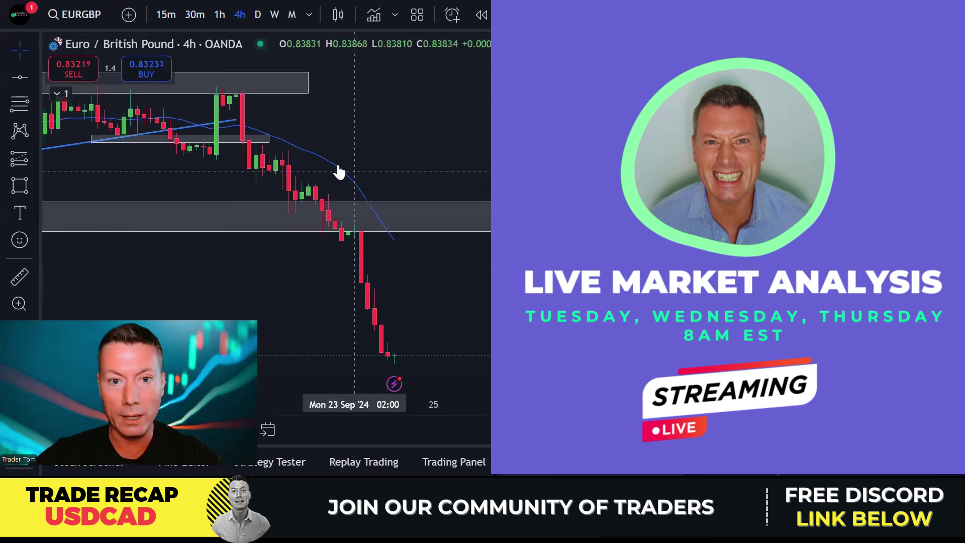
Show EURGBP on the daily timeframe, handwrite "EUR" with a down arrow and "GBP" with an up arrow, and clear the ink
click(256, 16)
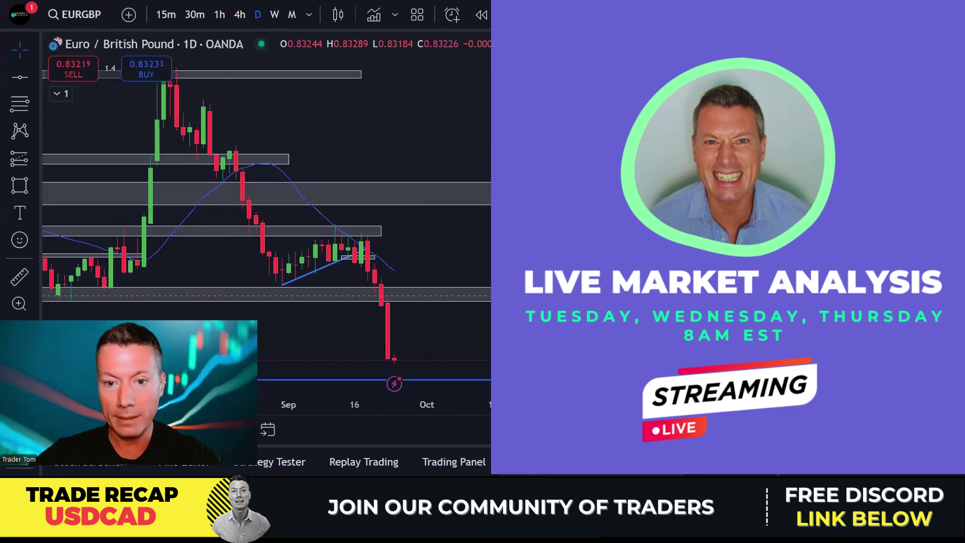
drag(473, 107, 475, 128)
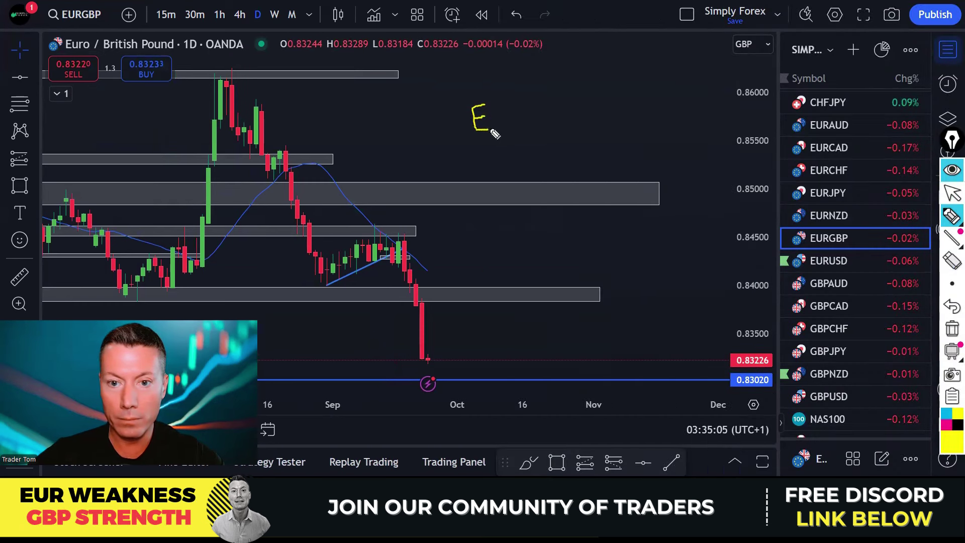
mouse_move(497, 110)
mouse_down()
mouse_move(500, 125)
mouse_move(509, 111)
mouse_move(568, 136)
mouse_up()
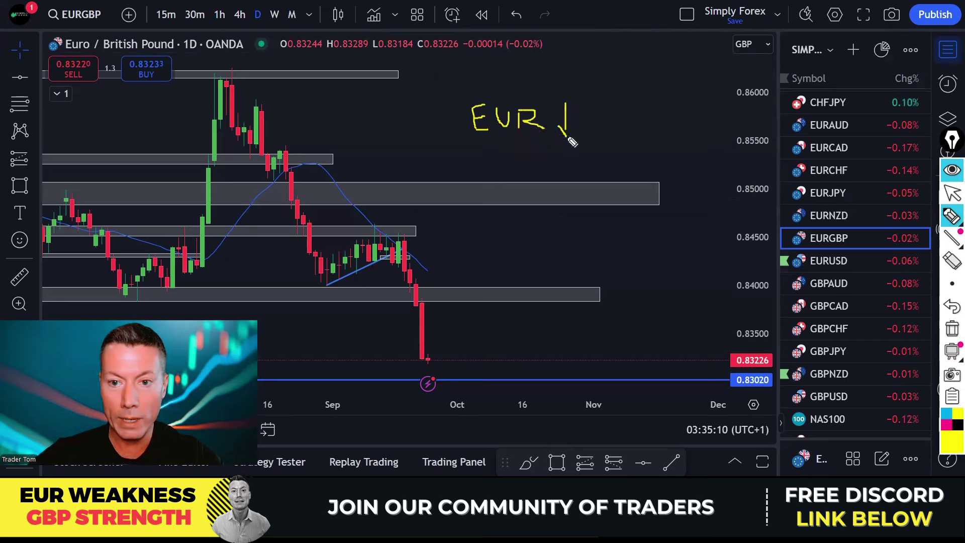
mouse_move(486, 160)
mouse_down()
mouse_move(474, 174)
mouse_move(490, 183)
mouse_move(502, 167)
mouse_move(510, 177)
mouse_move(530, 165)
mouse_move(553, 177)
mouse_move(560, 164)
mouse_up()
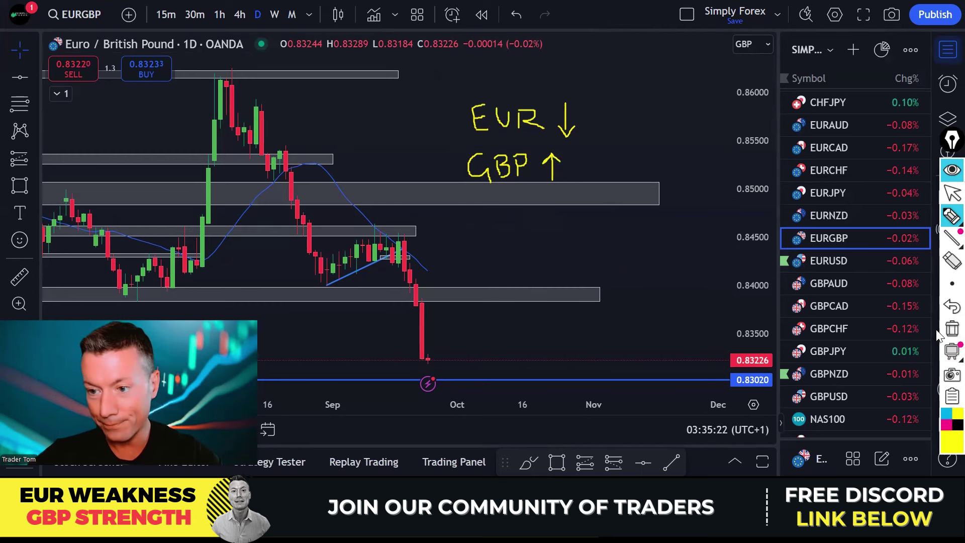
click(952, 329)
Trace the daily downtrend from about 0.8540, through the low and pullback, with an arrow to about 0.8330, and clear the ink
mouse_move(429, 153)
mouse_down()
mouse_move(682, 158)
mouse_move(586, 136)
mouse_up()
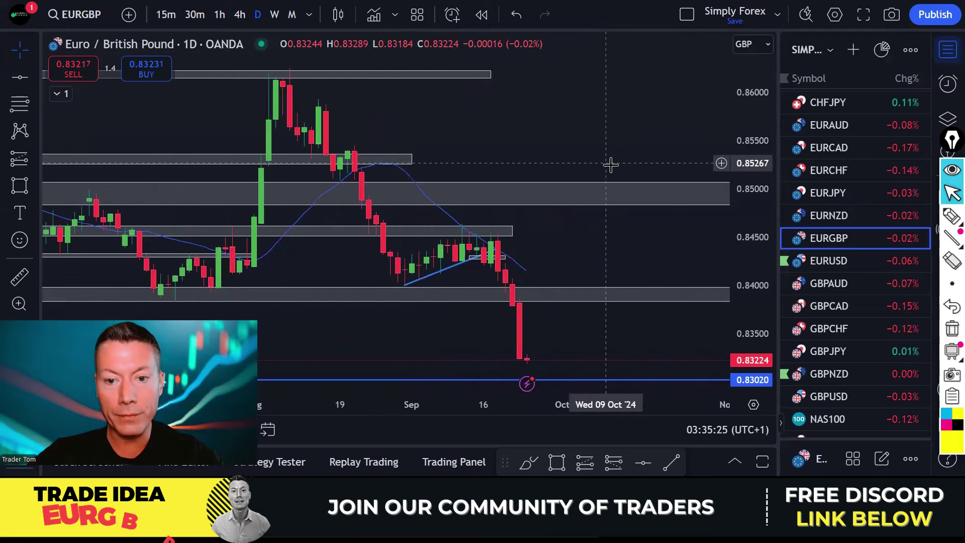
scroll(615, 168, down, 2)
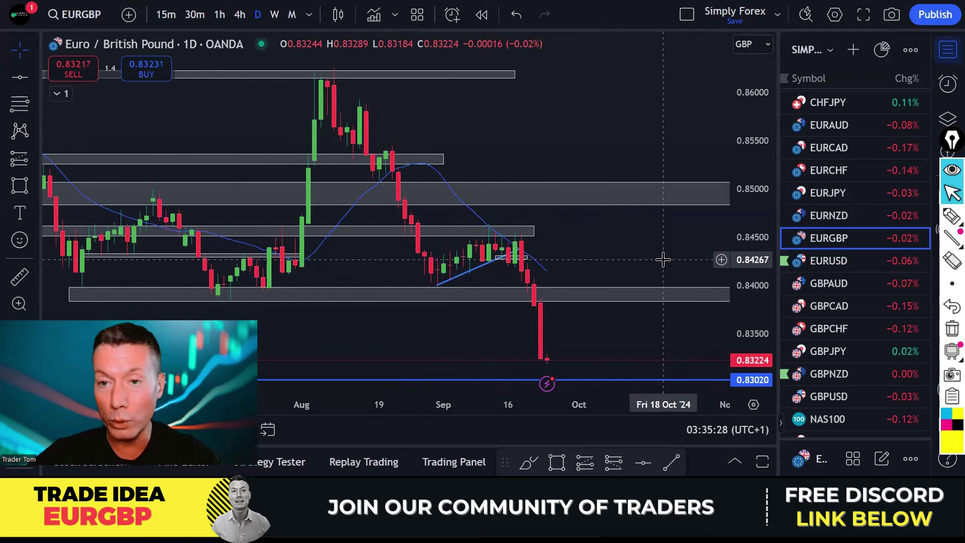
click(951, 216)
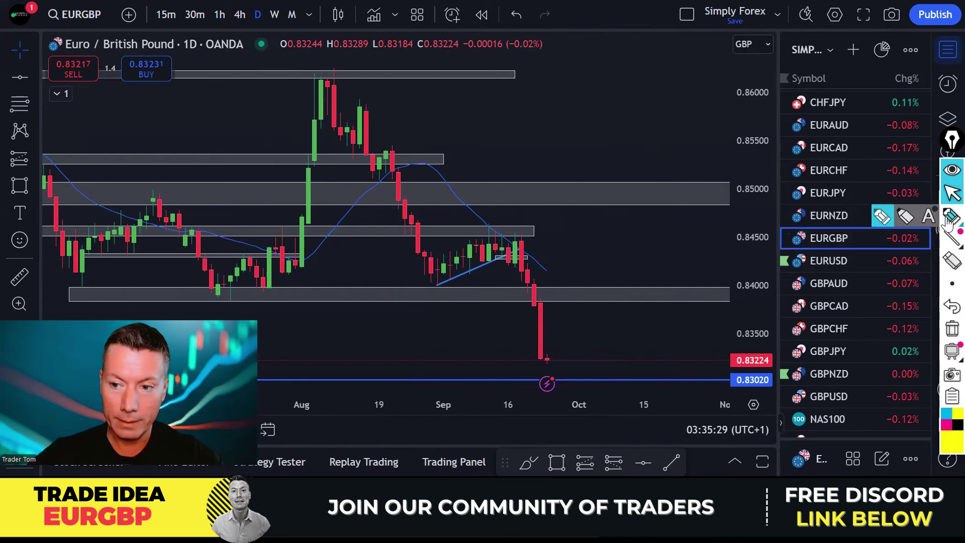
mouse_move(387, 153)
mouse_down()
mouse_move(435, 282)
mouse_move(495, 241)
mouse_move(528, 347)
mouse_move(532, 337)
mouse_up()
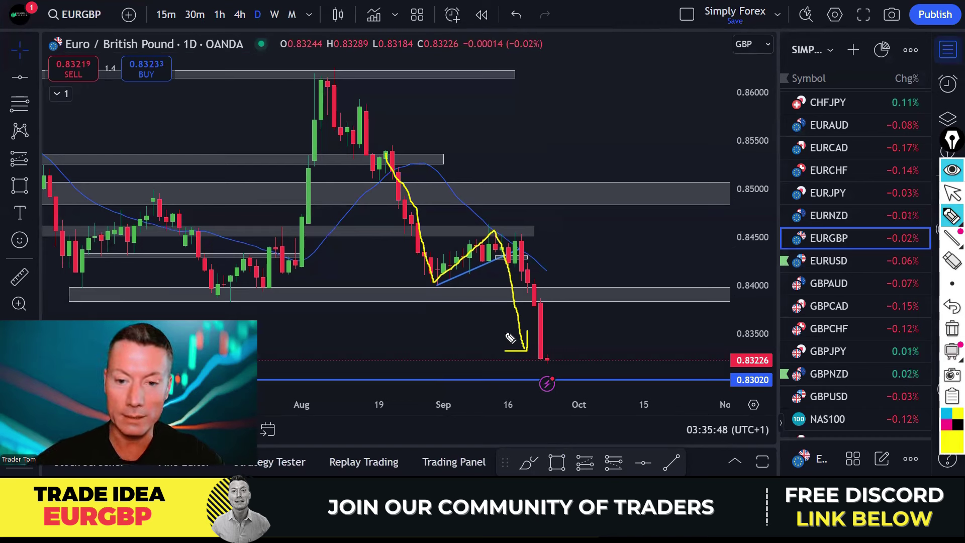
click(951, 328)
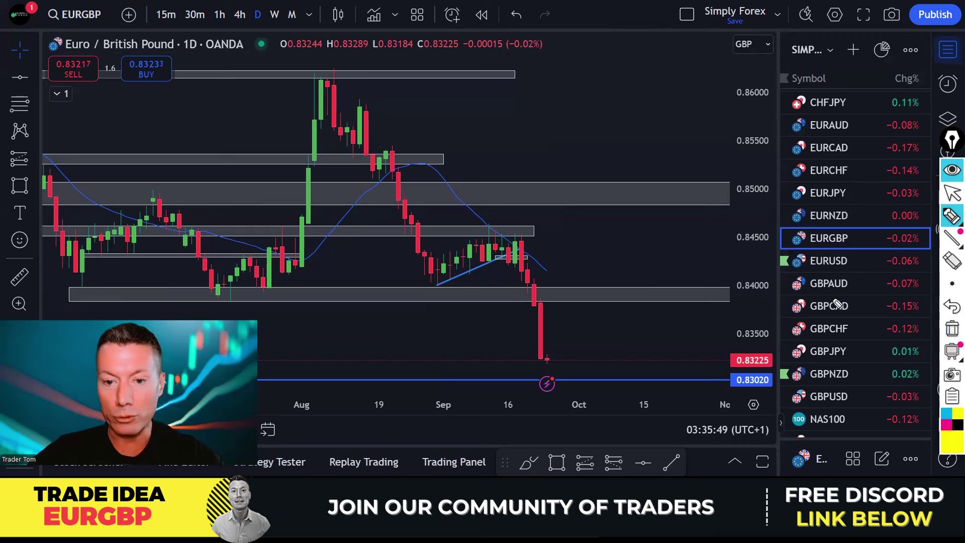
Draw a line through the daily zone just below 0.8400, circle the red candles breaking beneath it, and clear the ink
drag(153, 293, 562, 293)
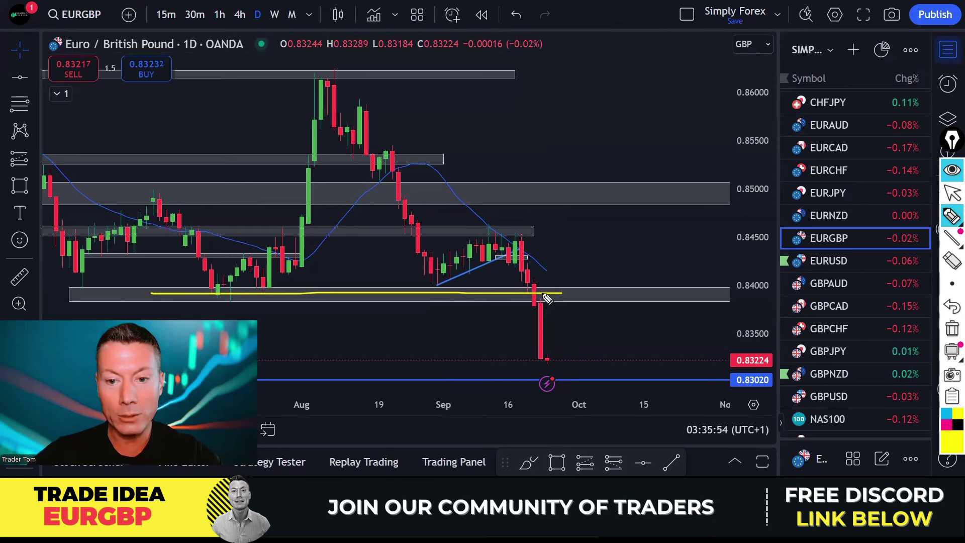
mouse_move(542, 282)
mouse_down()
mouse_move(527, 315)
mouse_move(540, 365)
mouse_move(560, 341)
mouse_move(533, 276)
mouse_up()
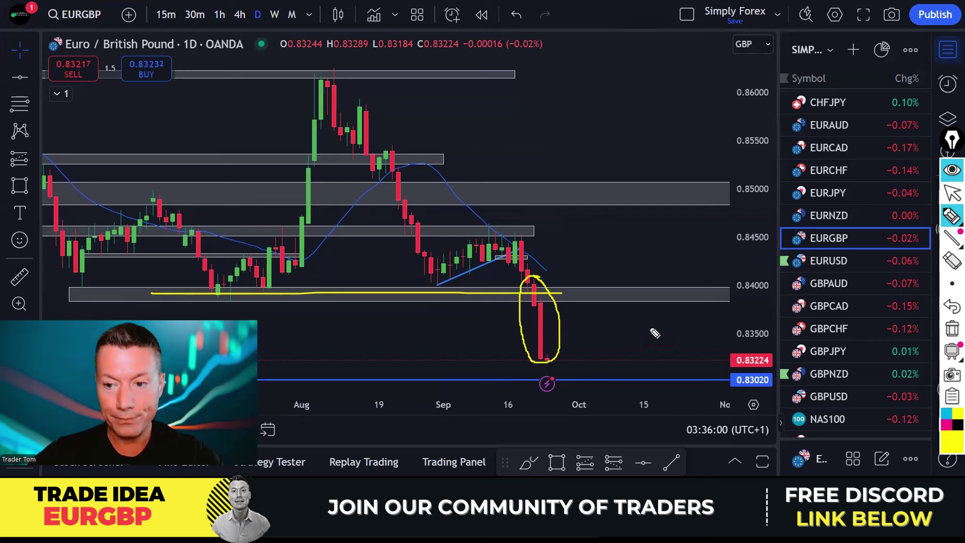
click(951, 328)
Underline the 2022 daily lows around the 0.83020 level and the deeper low near 0.8200, and clear the ink
scroll(571, 240, down, 6)
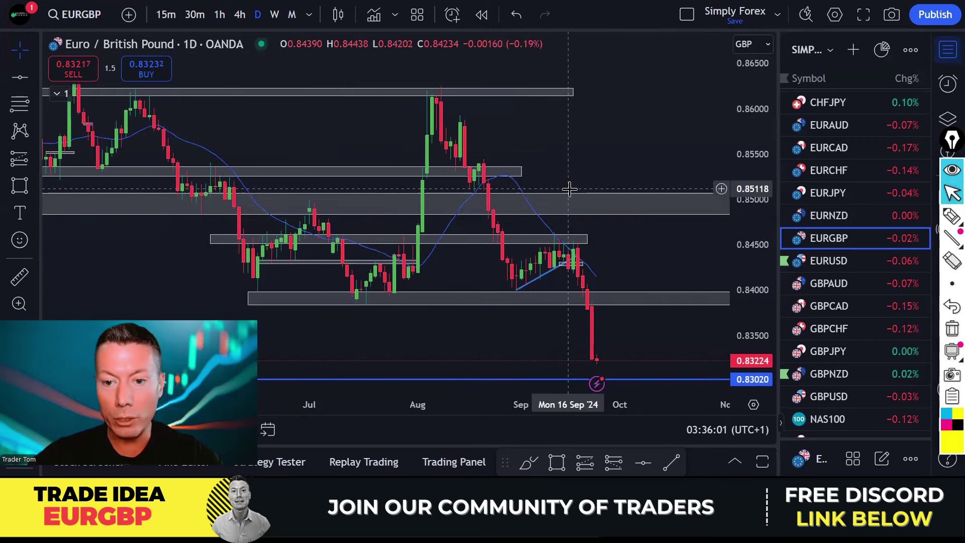
scroll(591, 183, down, 3)
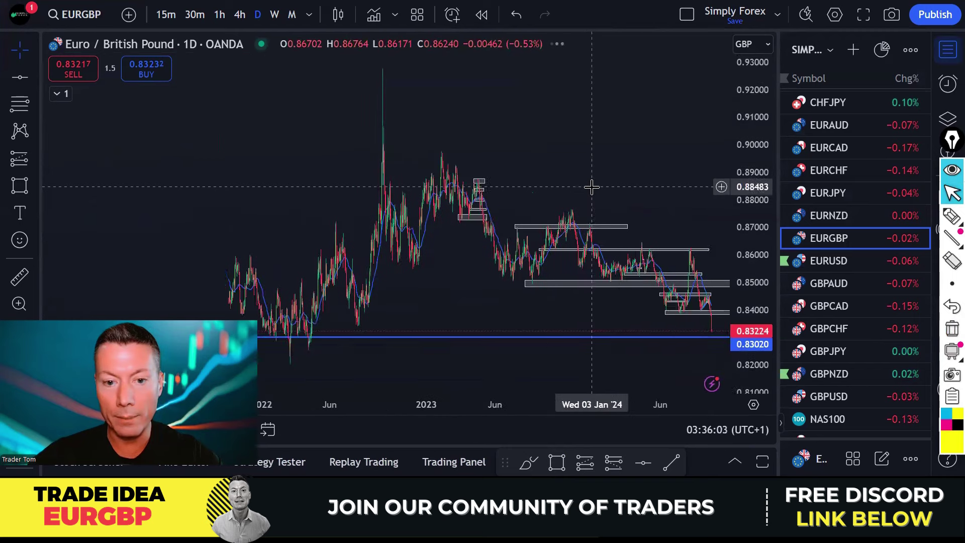
scroll(592, 188, down, 3)
click(951, 217)
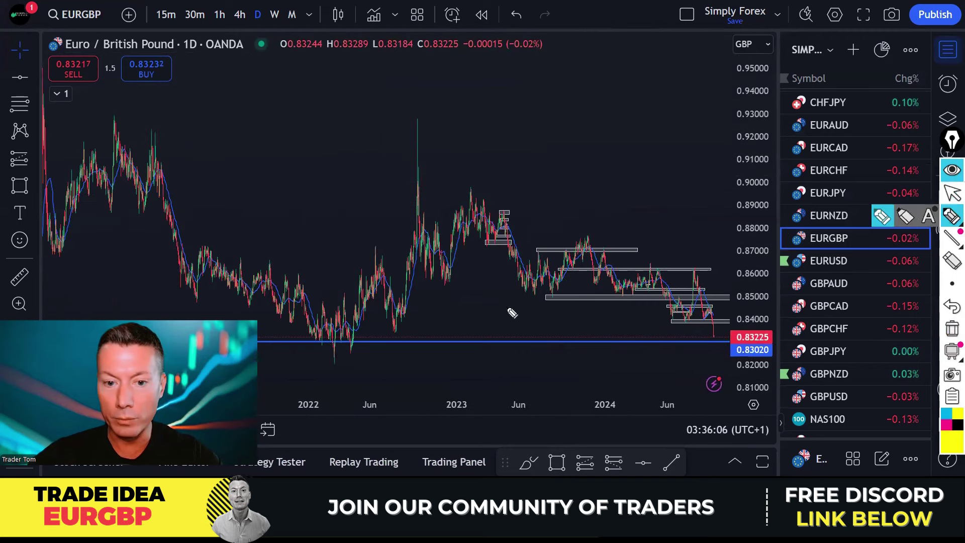
drag(307, 346, 383, 347)
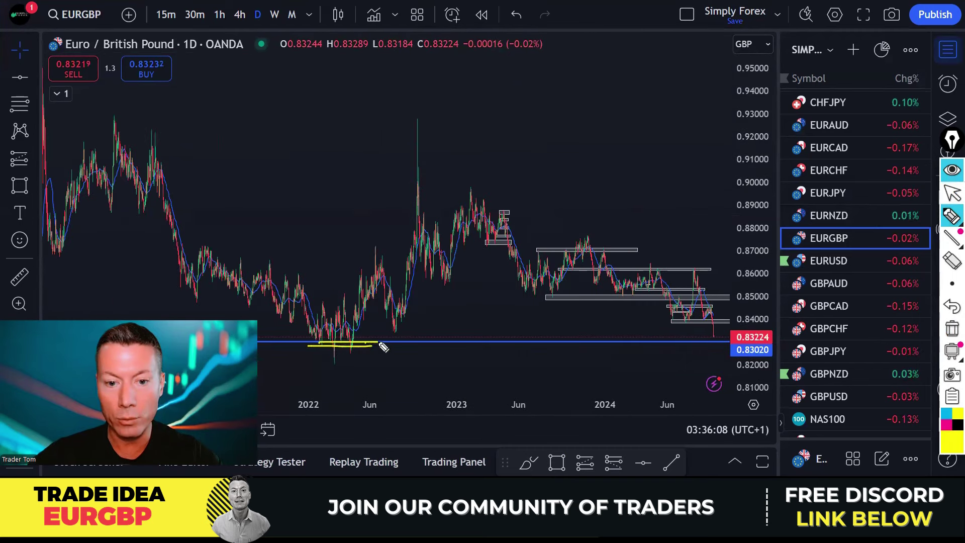
drag(315, 361, 368, 361)
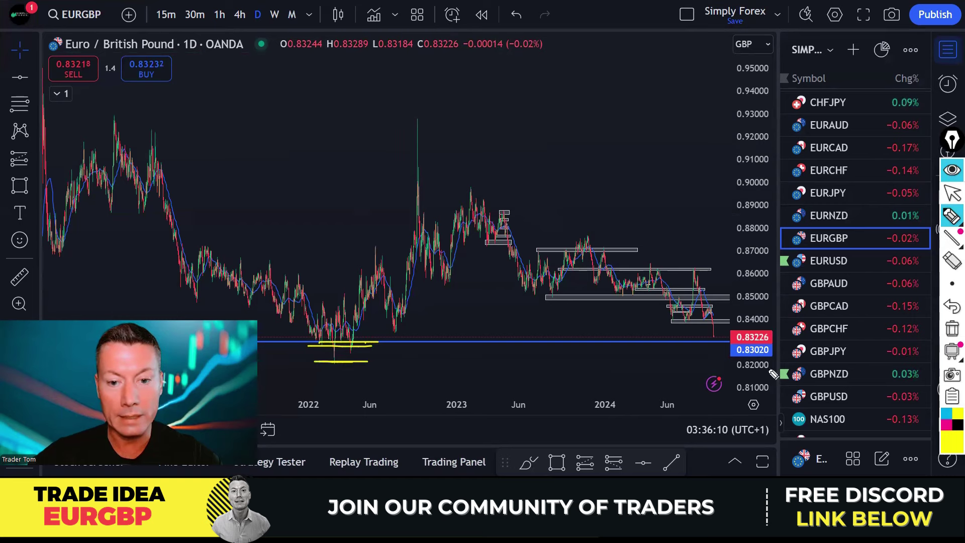
click(949, 333)
Sketch a projected daily bounce to about 0.8370 followed by a fall to the 0.83020 level, and clear the ink
scroll(459, 215, up, 6)
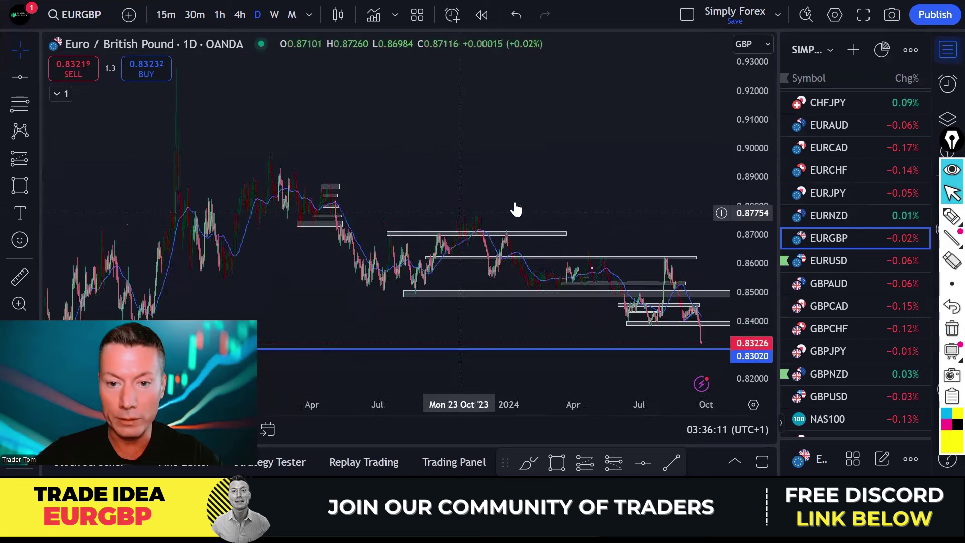
scroll(601, 207, up, 5)
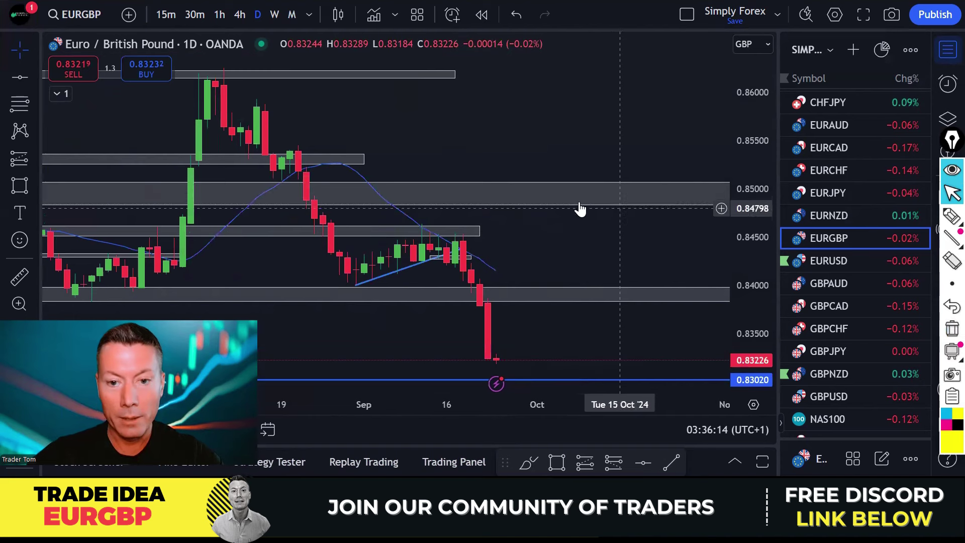
click(951, 216)
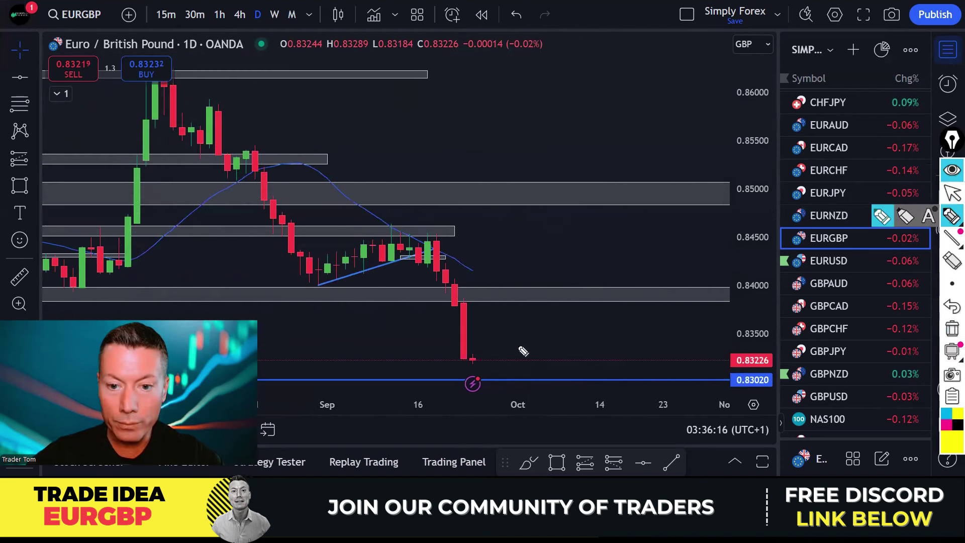
mouse_move(473, 361)
mouse_down()
mouse_move(502, 323)
mouse_move(526, 368)
mouse_move(542, 374)
mouse_up()
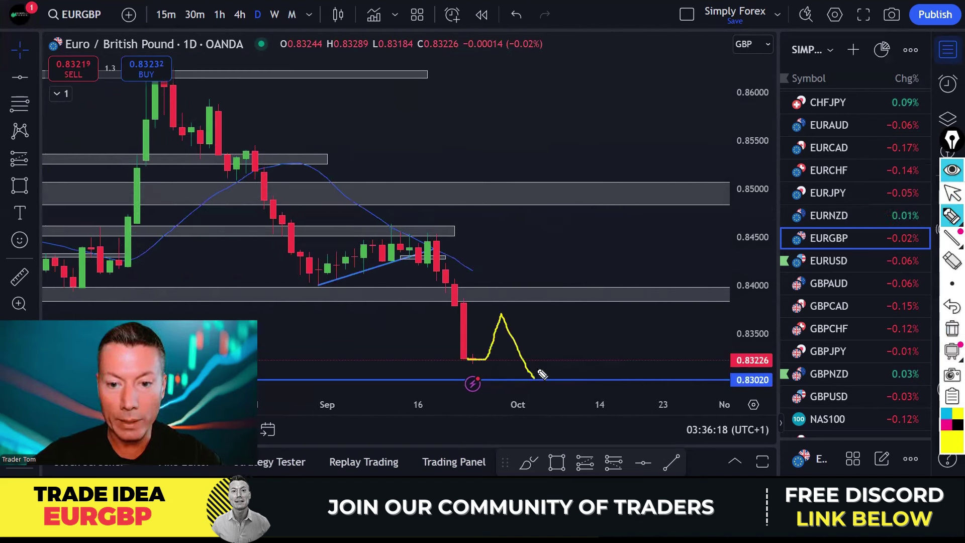
click(952, 328)
On the 4-hour timeframe, trace and extend the moving average, draw an arrow from the latest candle up into the grey zone, and clear the ink
click(240, 14)
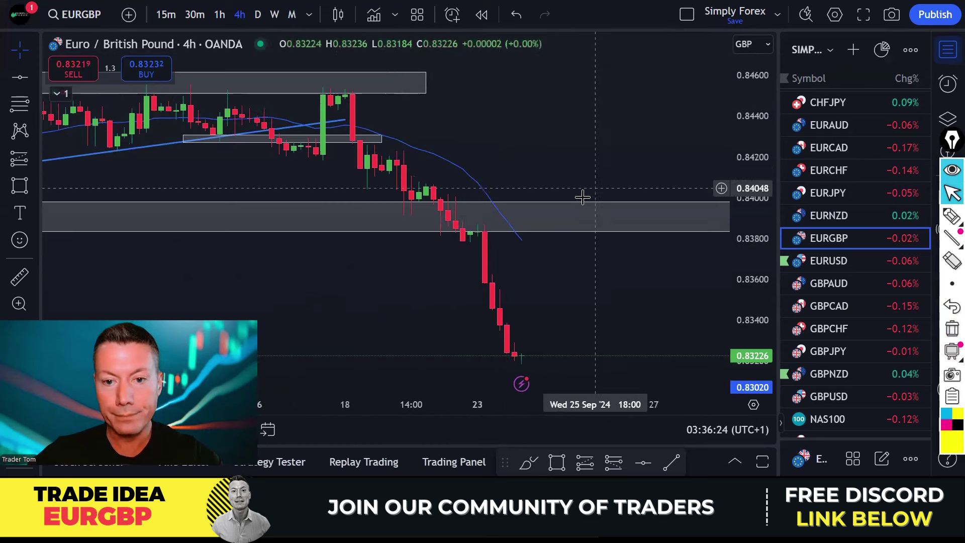
click(950, 218)
click(949, 218)
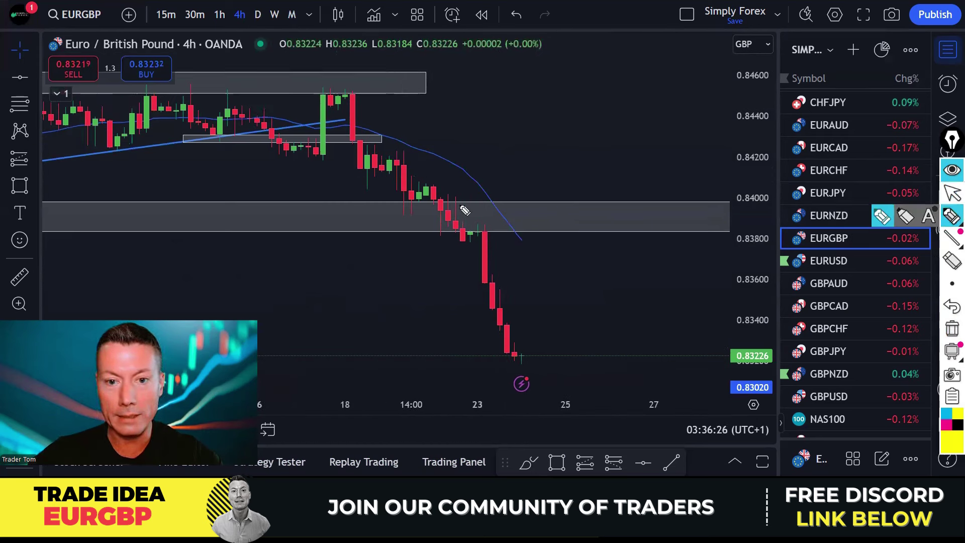
drag(447, 161, 565, 280)
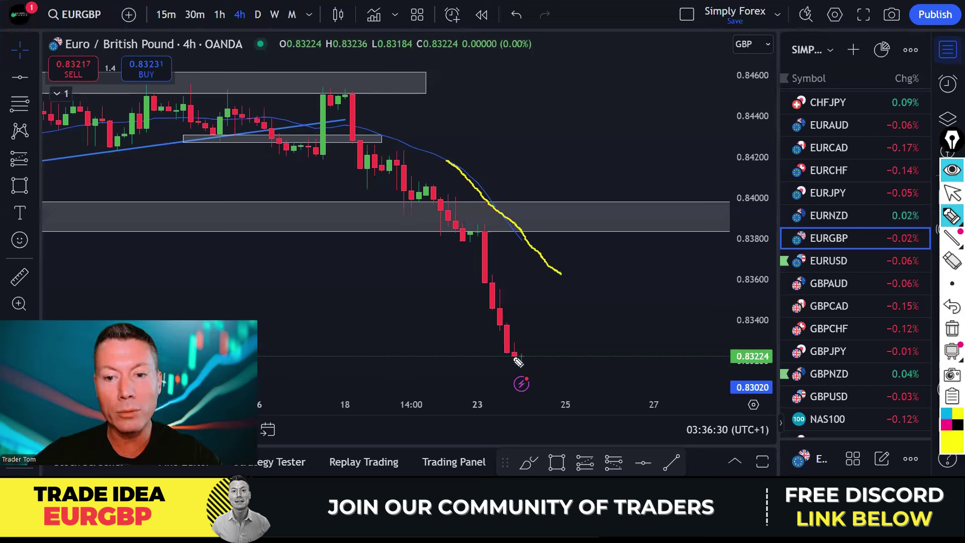
mouse_move(534, 349)
mouse_down()
mouse_move(556, 269)
mouse_move(549, 232)
mouse_move(549, 241)
mouse_up()
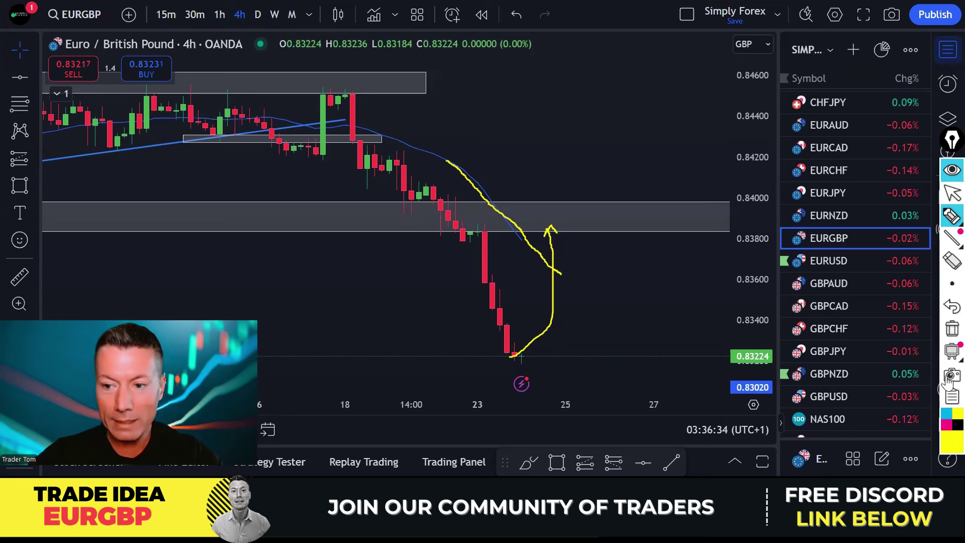
key(ctrl+shift+c)
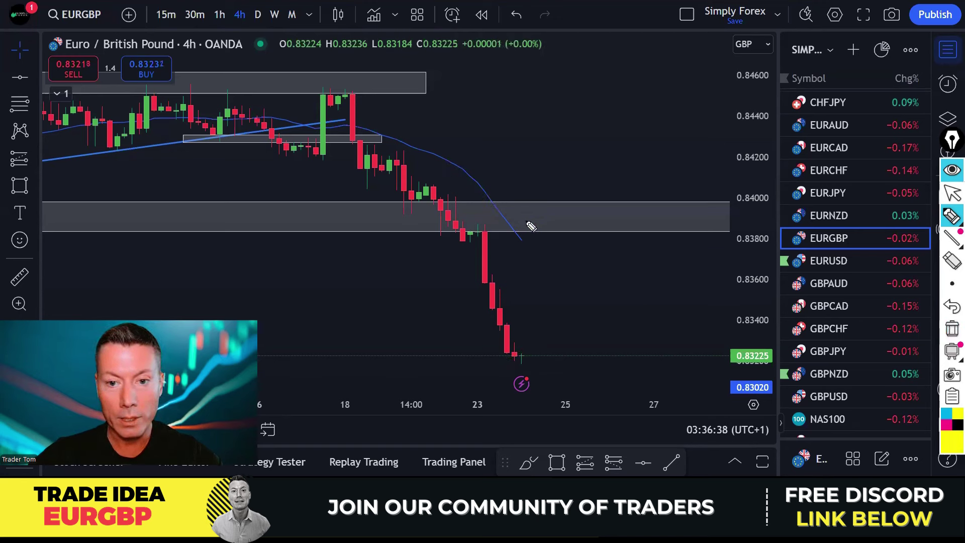
Extend the EURGBP moving average downward, sketch the drop and a pullback to it, circle the meeting point, arrow down to 0.83020, and clear the ink
drag(515, 232, 567, 301)
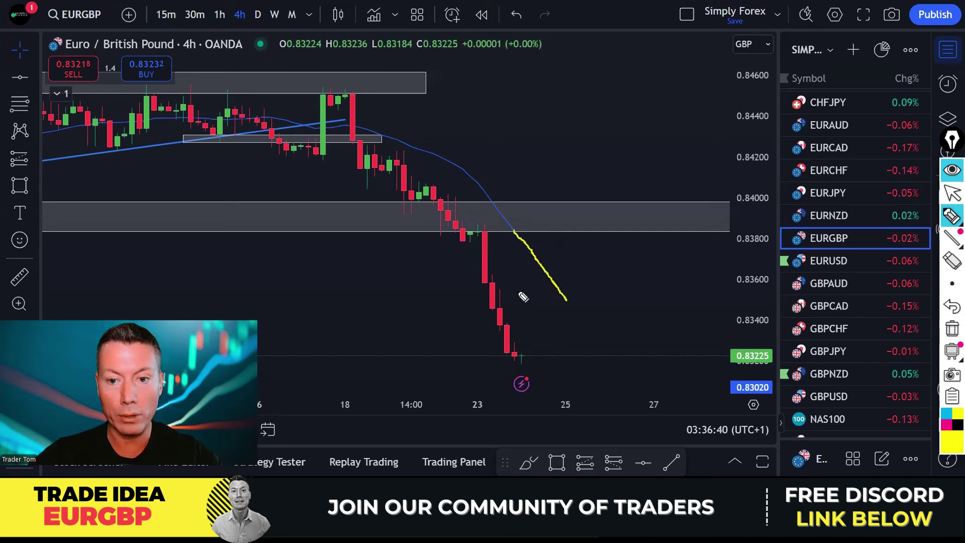
mouse_move(479, 246)
mouse_down()
mouse_move(529, 365)
mouse_move(566, 312)
mouse_move(565, 290)
mouse_move(586, 318)
mouse_move(577, 290)
mouse_move(647, 389)
mouse_up()
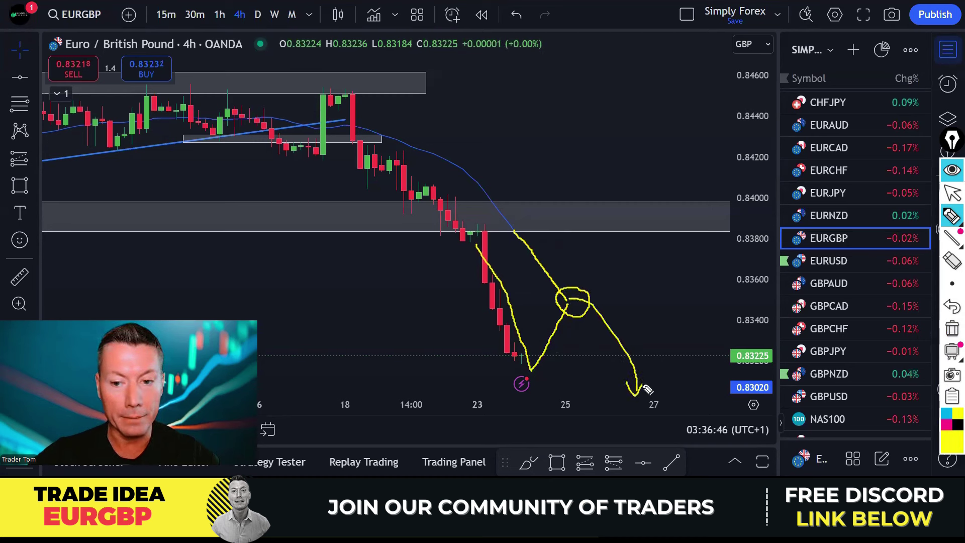
click(950, 331)
Open the EURAUD chart from the watchlist on the daily timeframe
scroll(840, 214, up, 3)
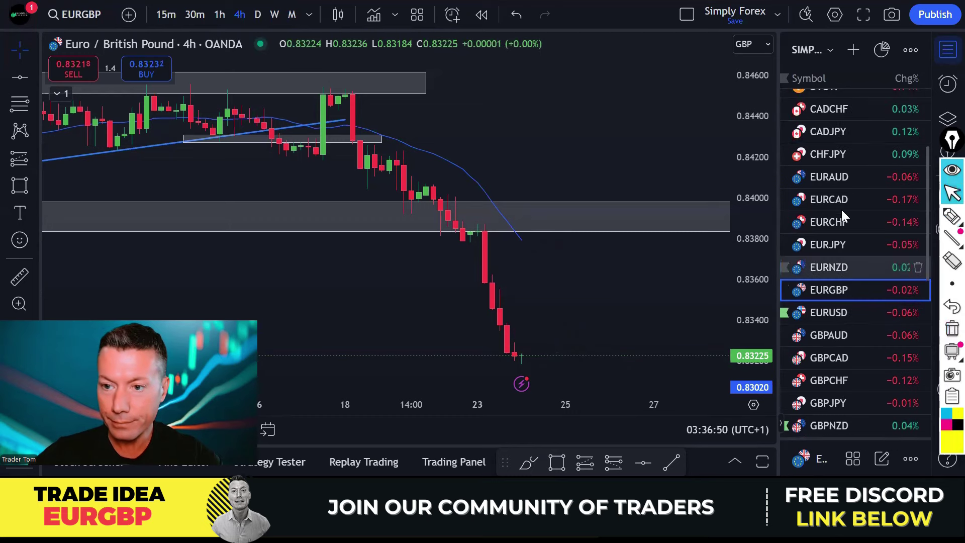
click(833, 200)
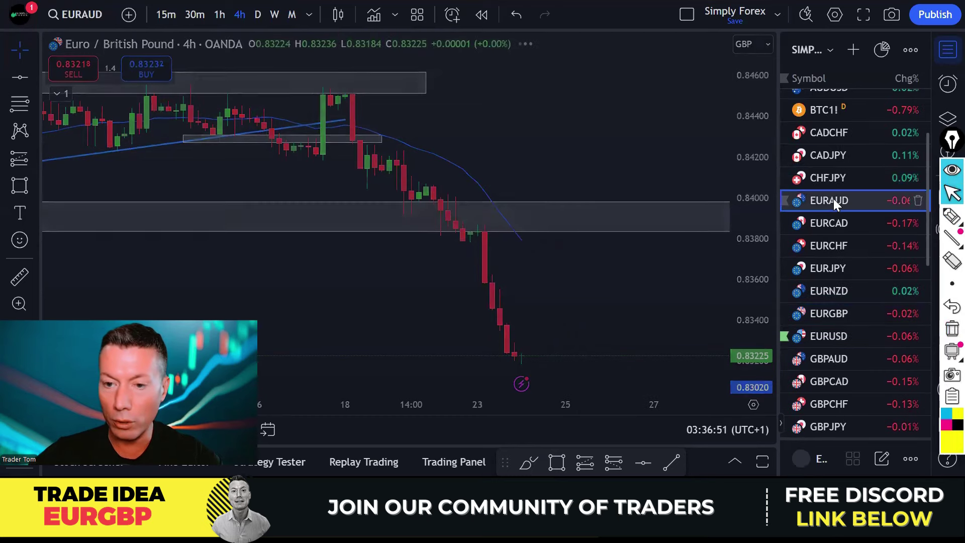
scroll(611, 197, down, 3)
click(257, 14)
scroll(653, 241, up, 1)
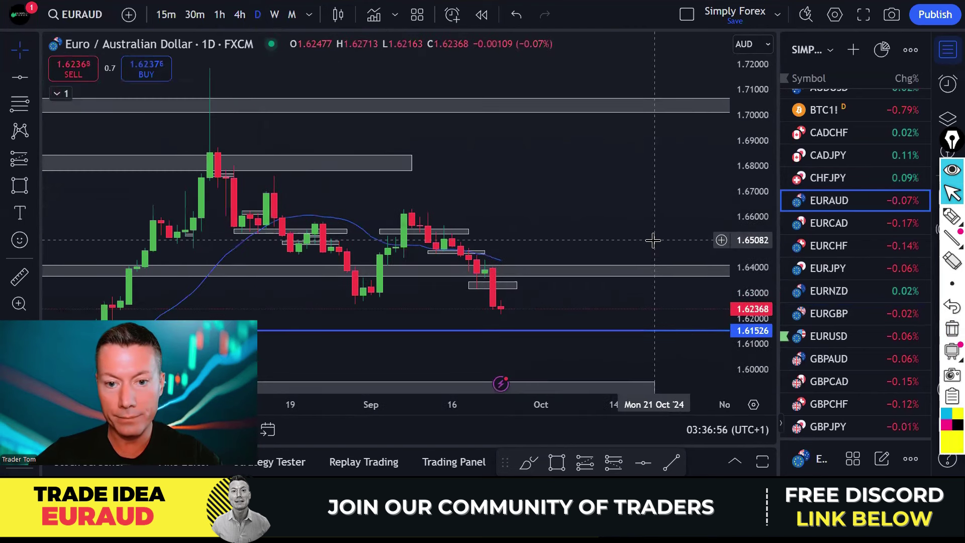
Trace the EURAUD daily swings from late August down to the latest candles, mark the lower swing highs, and clear the ink
click(951, 216)
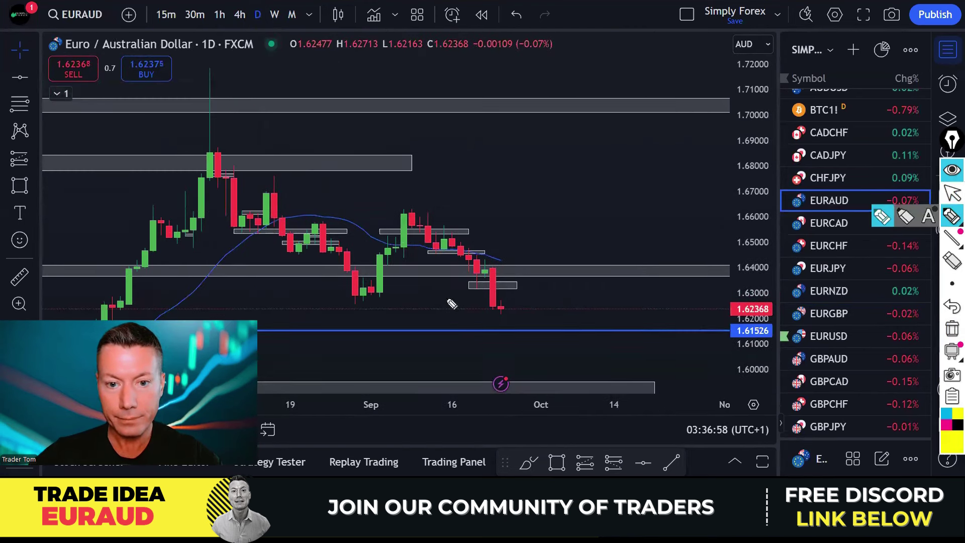
mouse_move(267, 187)
mouse_down()
mouse_move(300, 251)
mouse_move(331, 232)
mouse_move(372, 298)
mouse_move(419, 214)
mouse_up()
drag(306, 222, 336, 222)
mouse_move(394, 214)
mouse_down()
mouse_move(442, 214)
mouse_move(428, 227)
mouse_move(447, 253)
mouse_move(459, 231)
mouse_move(496, 301)
mouse_up()
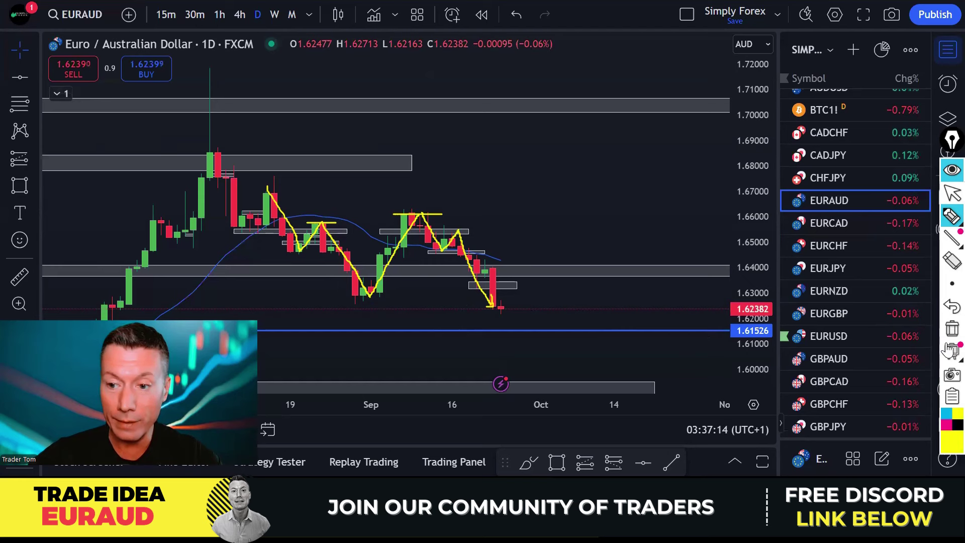
click(951, 328)
Underline the daily swing low, circle the latest red candles, draw arrows down to 1.61526 and the zone below 1.60000, underline both targets, and clear the ink
drag(356, 302, 382, 297)
mouse_move(499, 261)
mouse_down()
mouse_move(482, 276)
mouse_move(500, 321)
mouse_move(503, 263)
mouse_up()
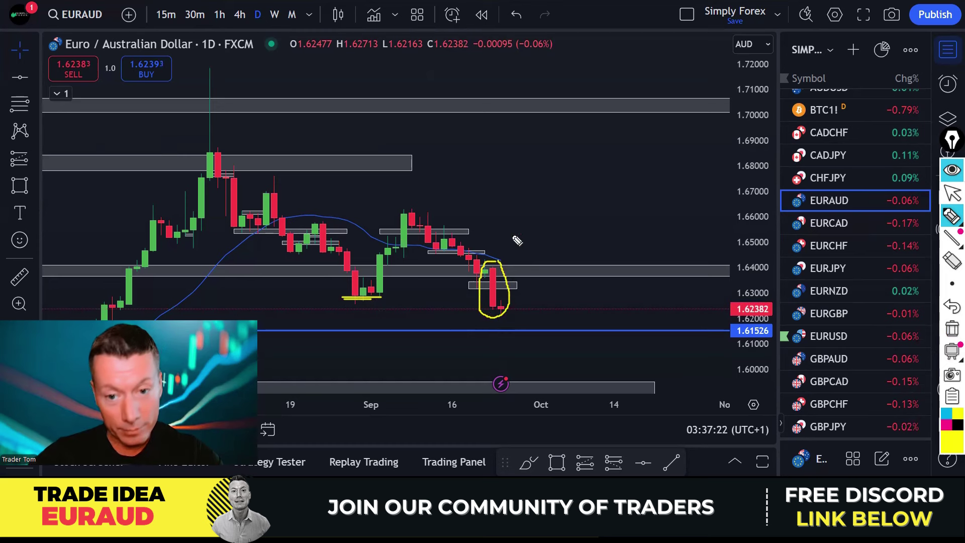
mouse_move(528, 308)
mouse_down()
mouse_move(532, 332)
mouse_move(540, 328)
mouse_up()
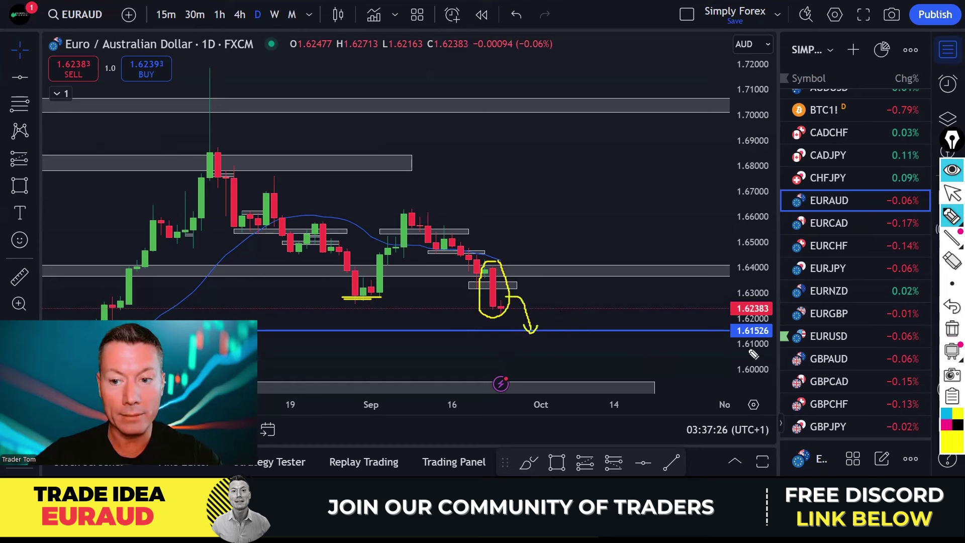
drag(538, 337, 558, 374)
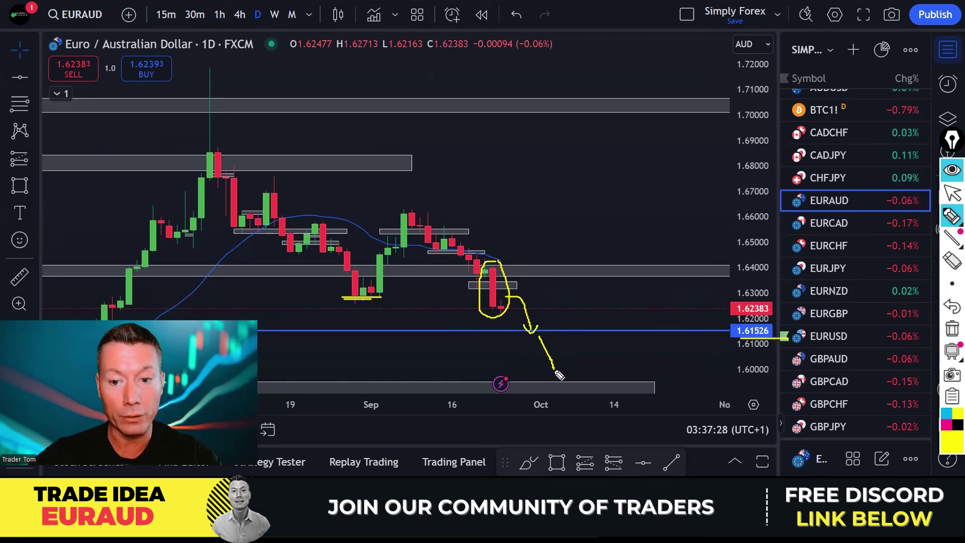
drag(732, 381, 771, 380)
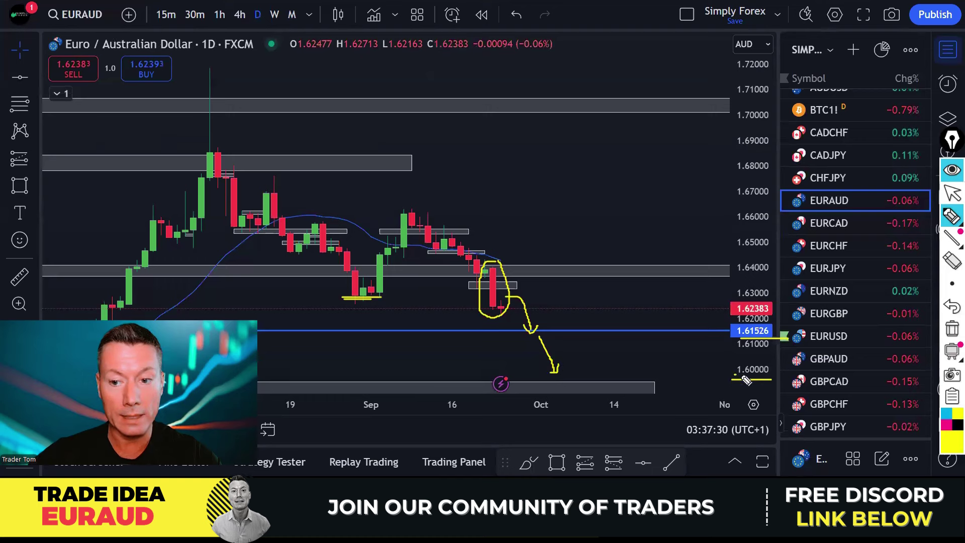
click(951, 331)
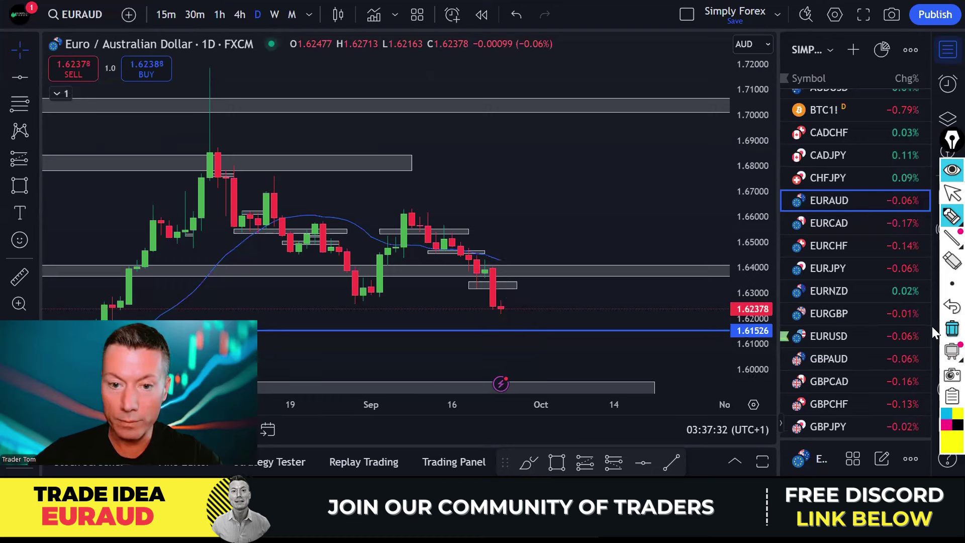
On the EURAUD 4-hour timeframe, draw a curve from the latest candle up to the zone above 1.63000 and underline the earlier low in that zone
click(238, 14)
scroll(650, 201, up, 1)
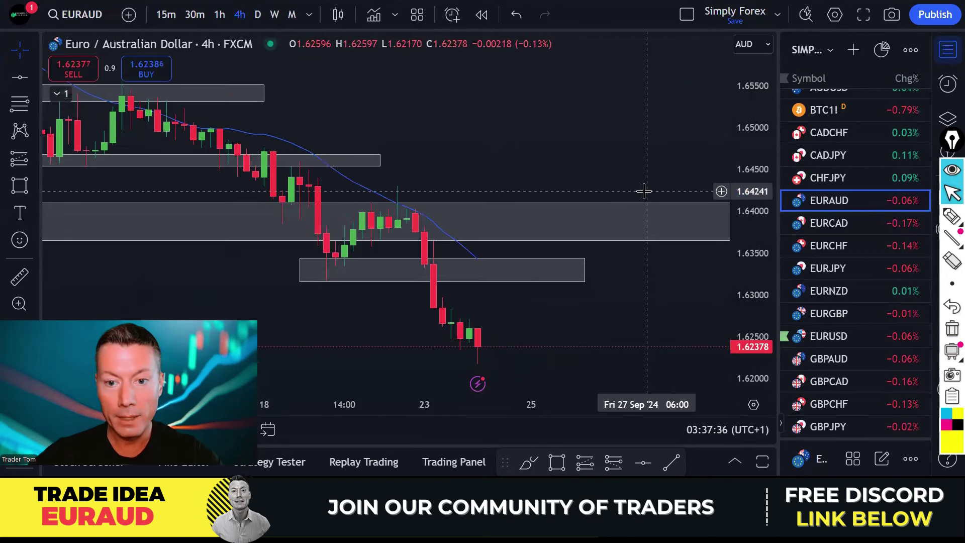
scroll(619, 135, right, 2)
scroll(619, 136, left, 1)
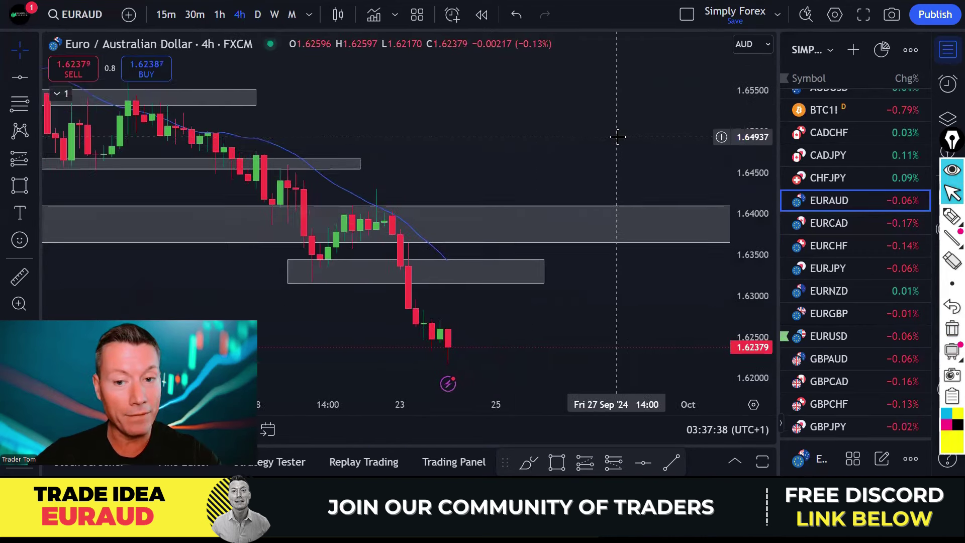
click(951, 216)
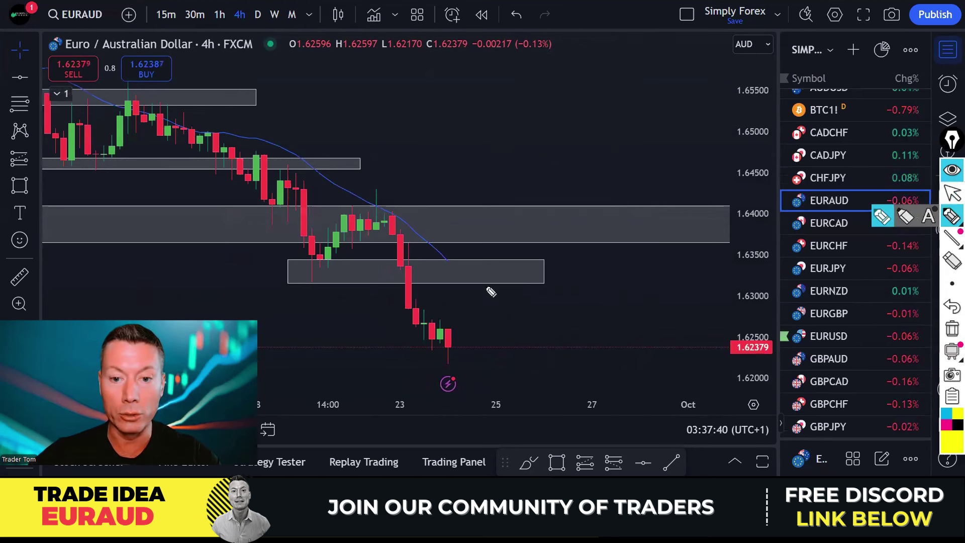
mouse_move(442, 350)
mouse_down()
mouse_move(465, 339)
mouse_move(475, 310)
mouse_up()
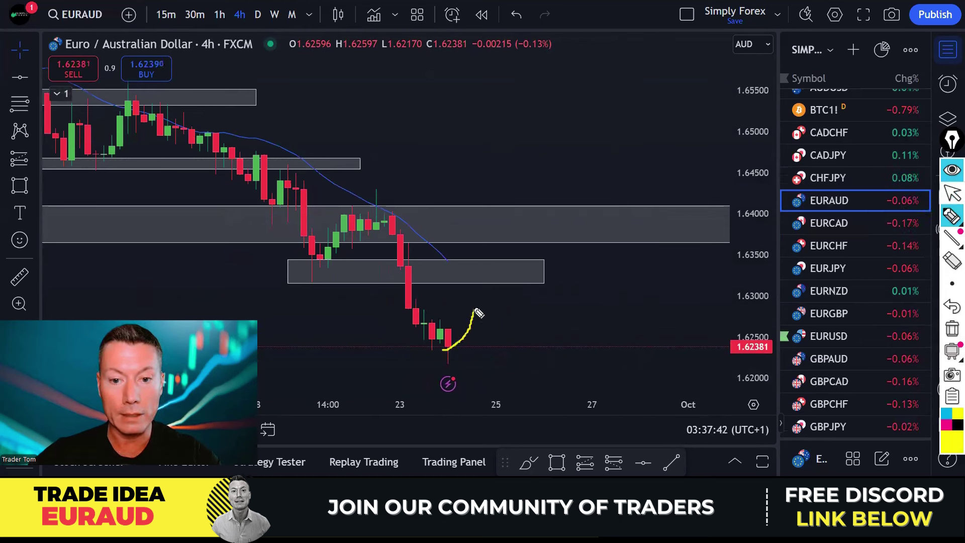
drag(304, 287, 333, 281)
Extend the moving average into the zone, circle the meeting point, draw an arrow down to about 1.6200, and clear the ink
drag(410, 231, 426, 246)
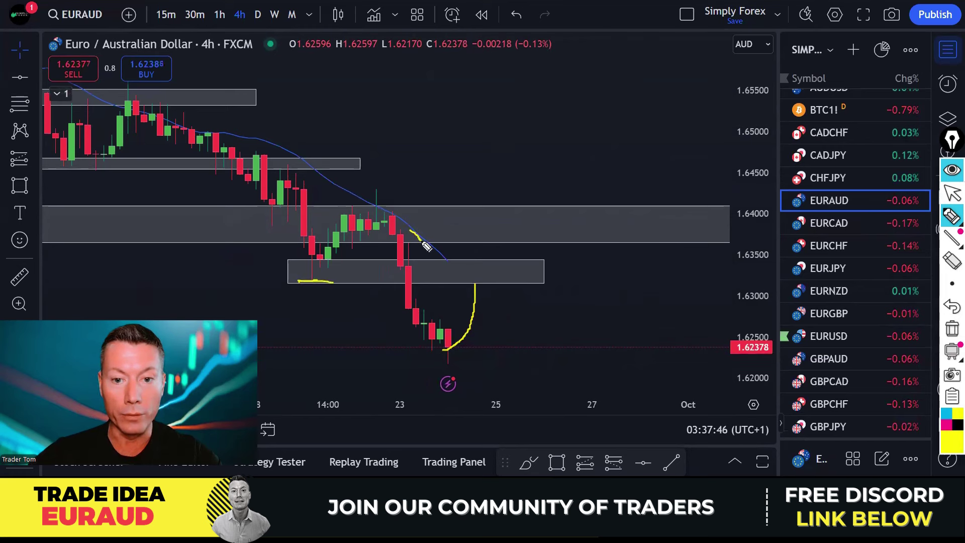
mouse_move(483, 272)
mouse_down()
mouse_move(470, 276)
mouse_move(484, 272)
mouse_up()
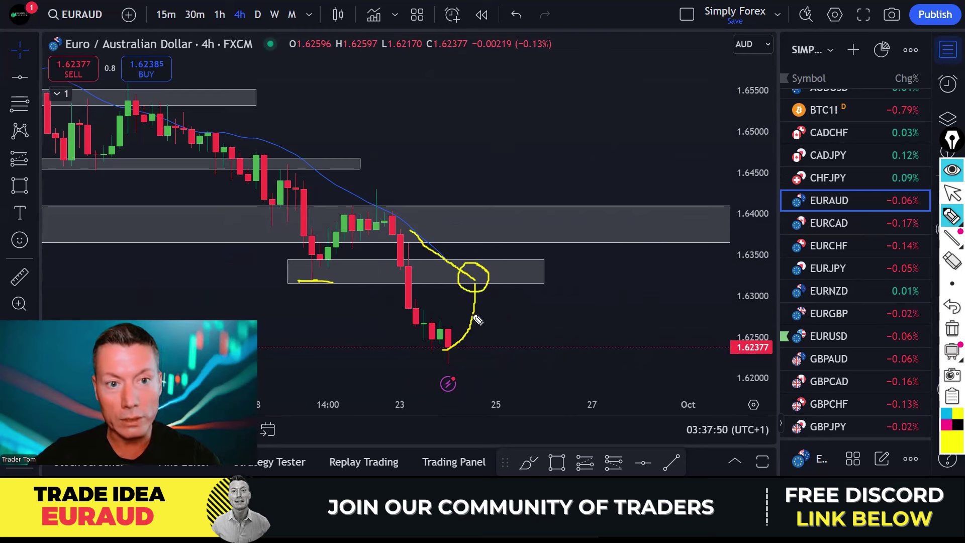
mouse_move(489, 276)
mouse_down()
mouse_move(548, 378)
mouse_move(534, 377)
mouse_up()
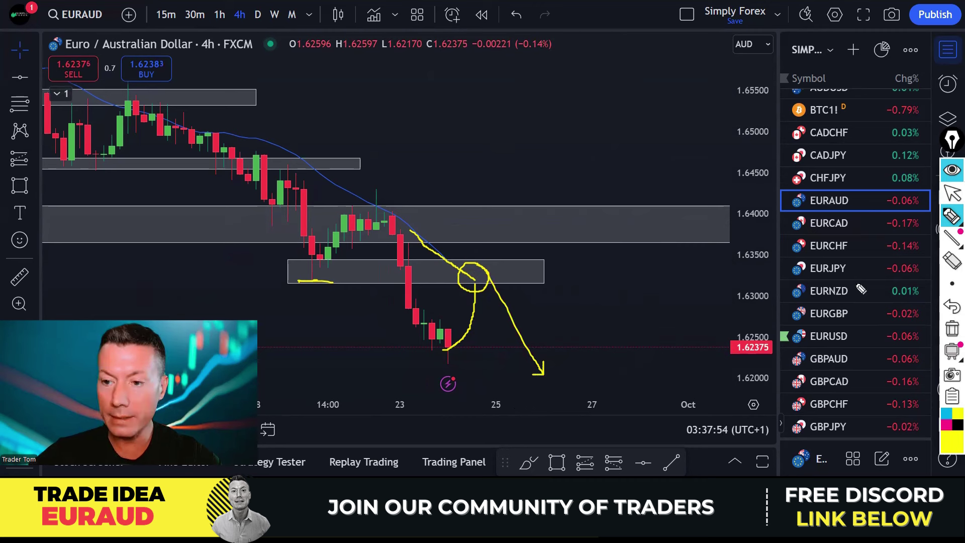
click(951, 328)
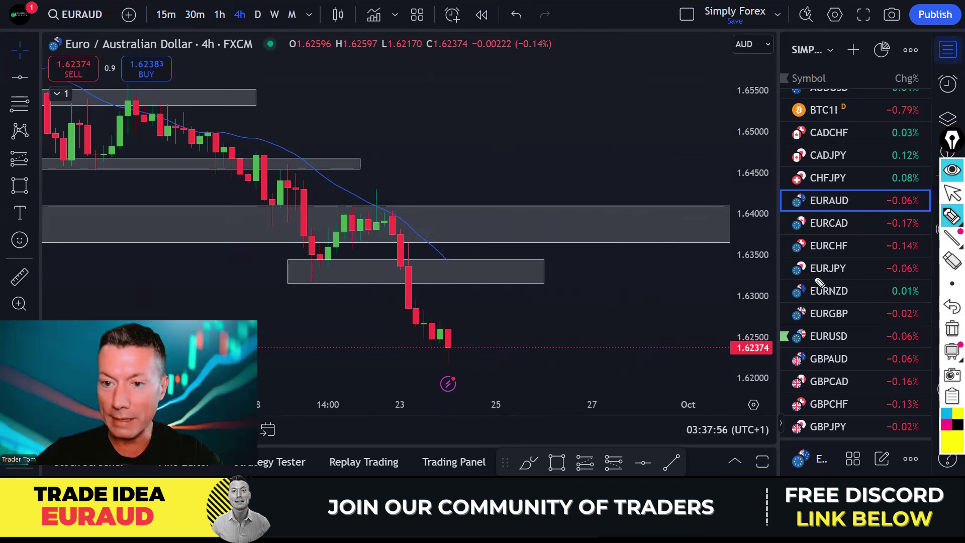
key(Escape)
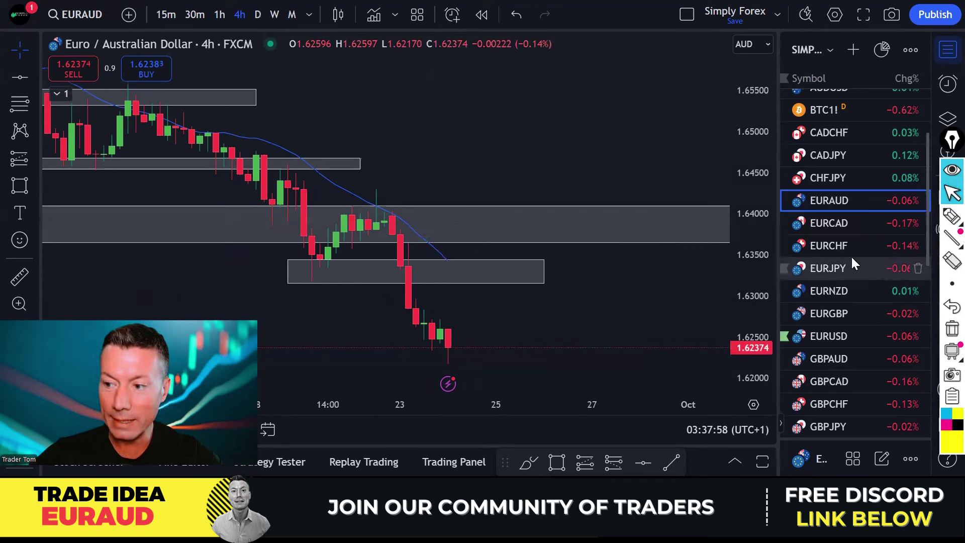
Open the EURNZD chart from the watchlist on the daily timeframe
scroll(851, 255, down, 3)
click(838, 222)
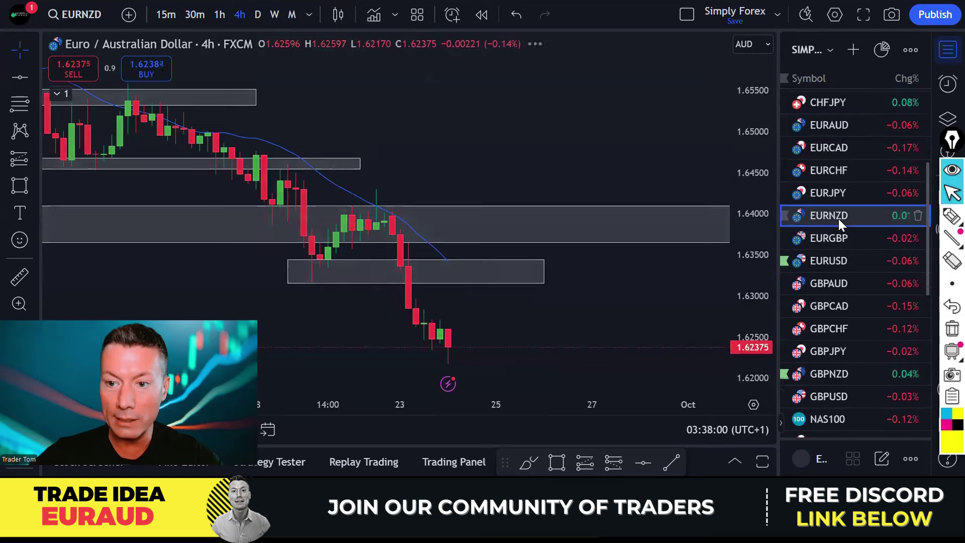
click(258, 14)
scroll(636, 226, down, 1)
scroll(635, 223, up, 4)
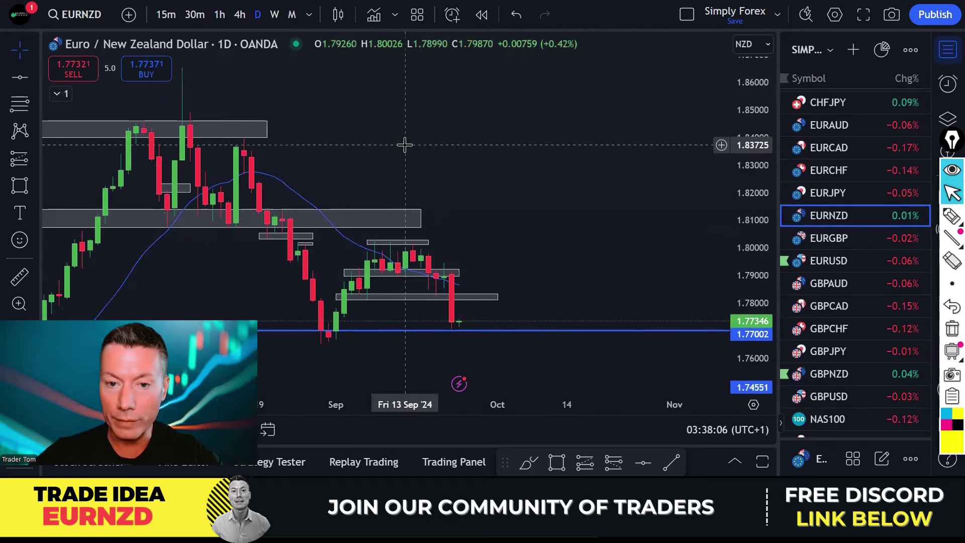
drag(405, 144, 521, 151)
scroll(620, 151, up, 1)
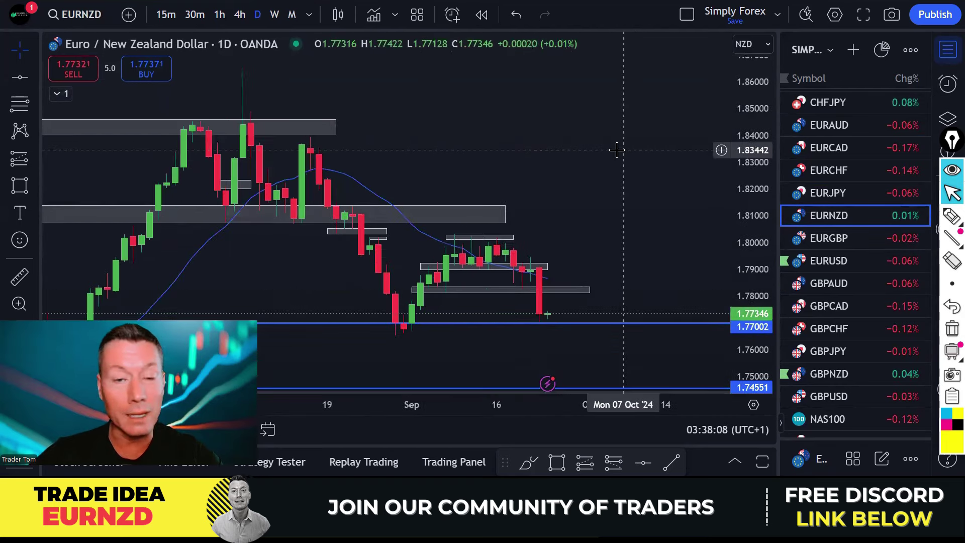
Trace the EURNZD daily drop, rebound and range, underline the range lows and prior swing low, draw arrows toward 1.77002, and clear the ink
scroll(610, 151, up, 1)
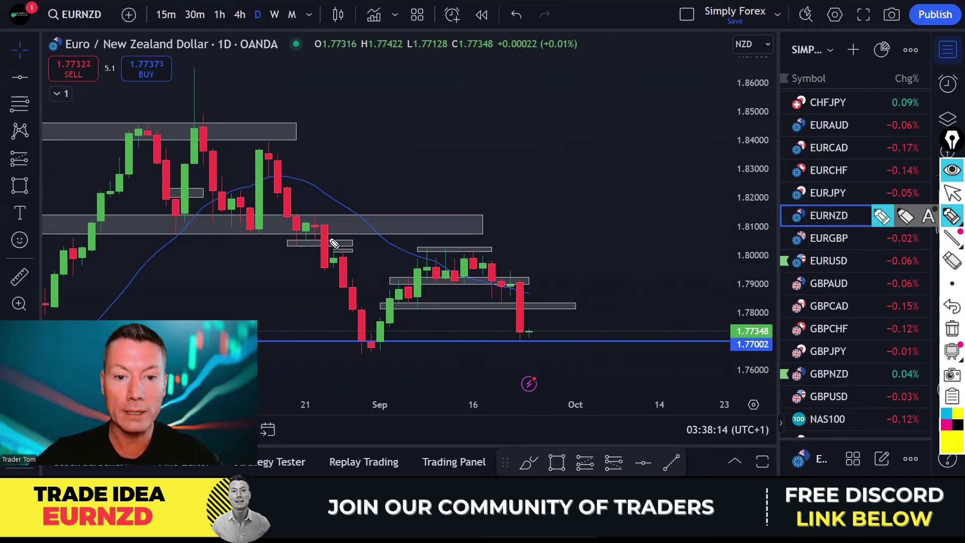
mouse_move(318, 221)
mouse_down()
mouse_move(373, 350)
mouse_move(433, 251)
mouse_move(463, 271)
mouse_move(498, 262)
mouse_move(557, 321)
mouse_up()
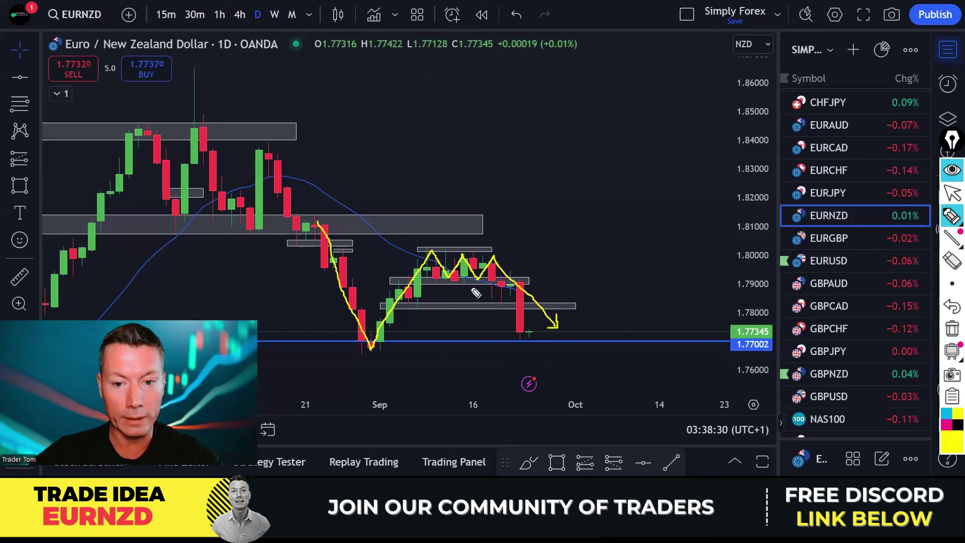
drag(433, 285, 523, 294)
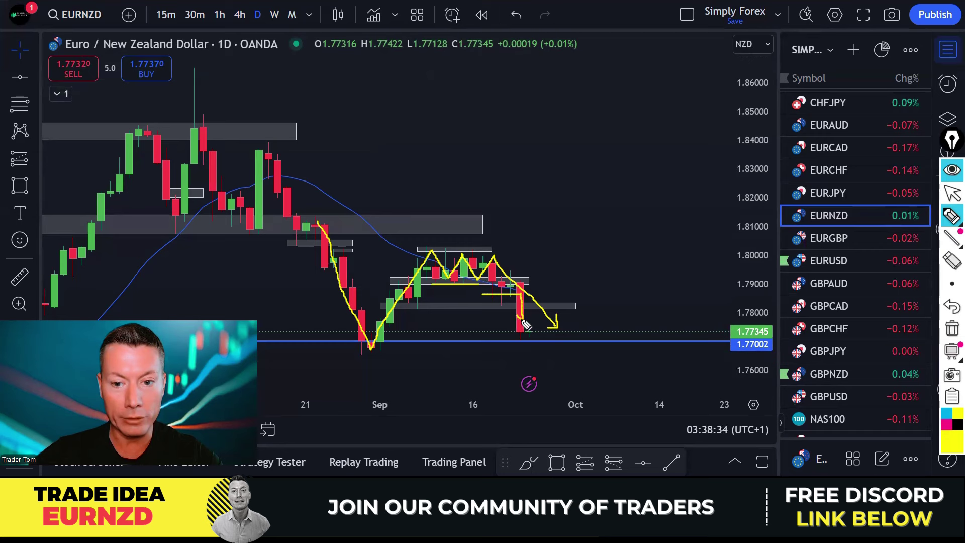
drag(533, 327, 542, 350)
drag(367, 355, 391, 350)
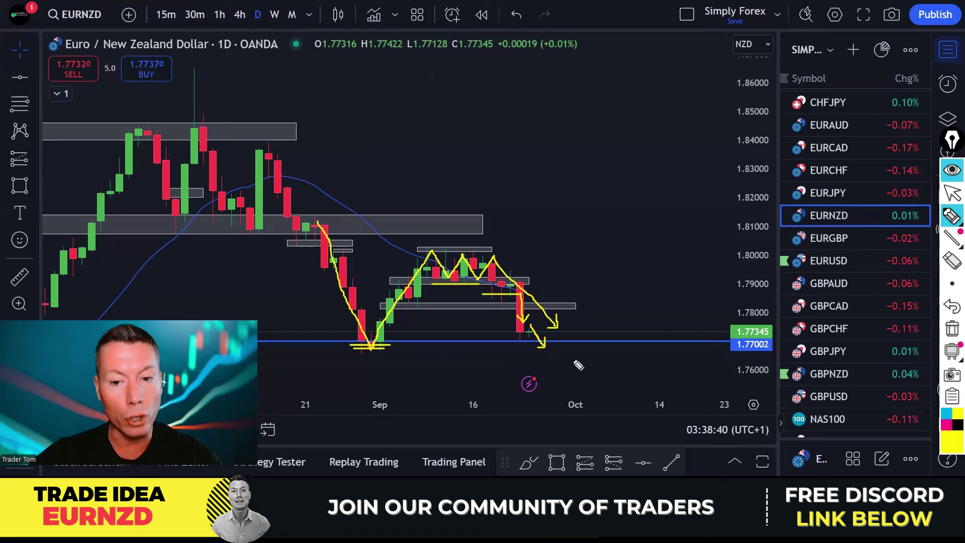
click(951, 328)
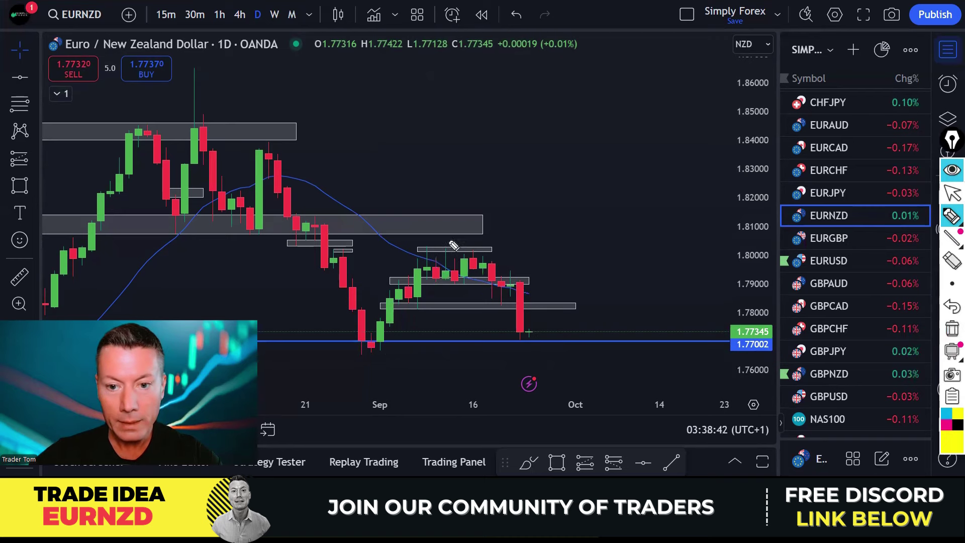
On the EURNZD 4-hour timeframe, sketch a pullback into the zone near 1.7820 where the extended moving average meets it, a fall to 1.77002, and clear the ink
click(951, 192)
click(240, 15)
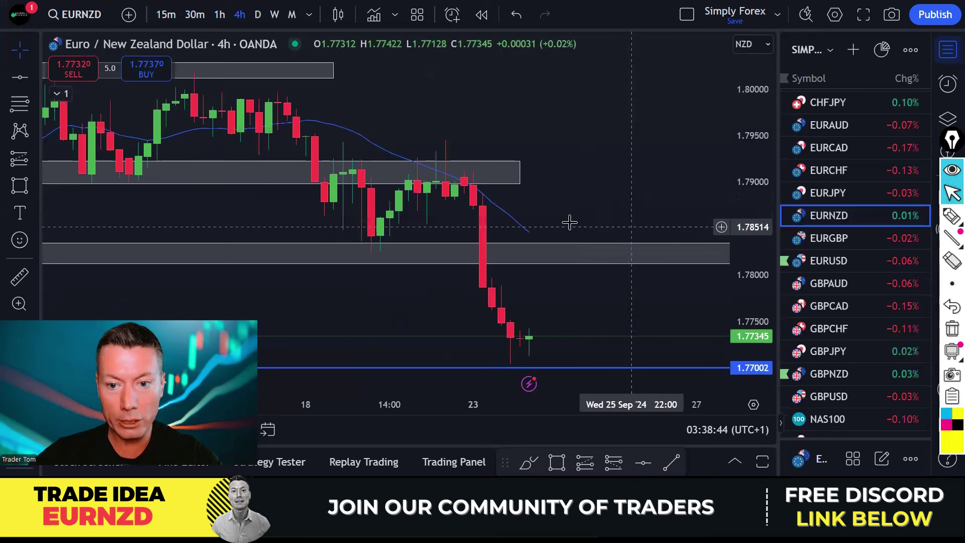
click(951, 216)
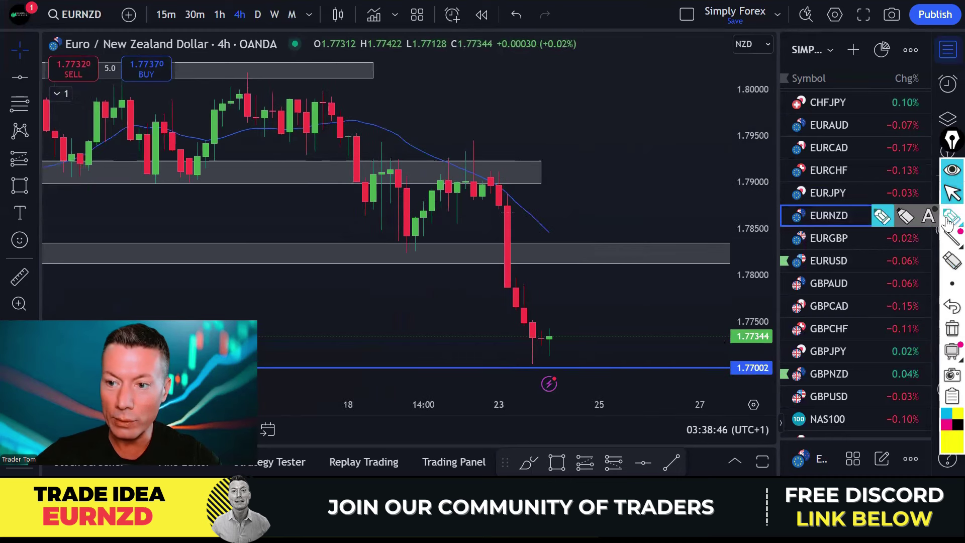
mouse_move(544, 343)
mouse_down()
mouse_move(583, 315)
mouse_move(587, 264)
mouse_up()
mouse_move(391, 252)
mouse_down()
mouse_move(420, 252)
mouse_move(399, 258)
mouse_up()
mouse_move(540, 224)
mouse_down()
mouse_move(570, 260)
mouse_move(601, 259)
mouse_move(656, 368)
mouse_up()
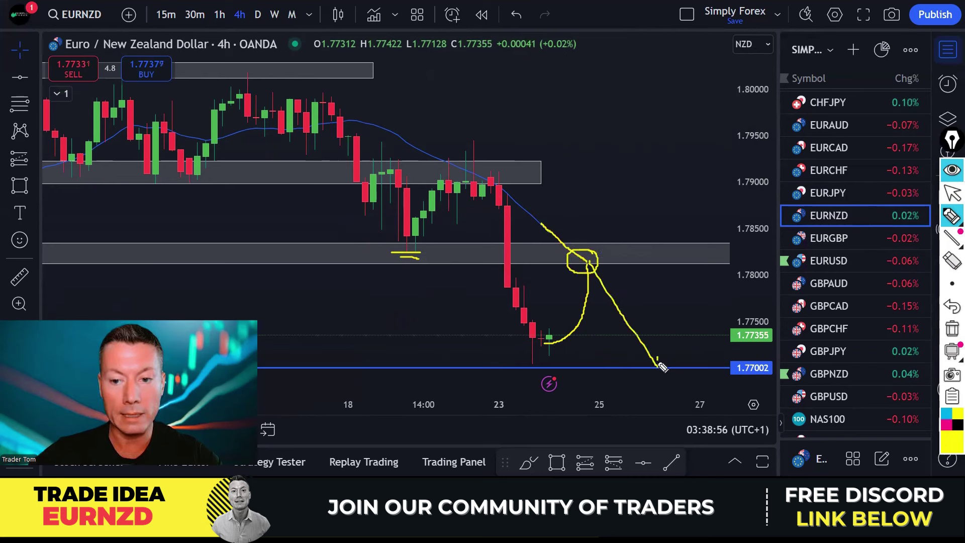
click(952, 328)
key(Escape)
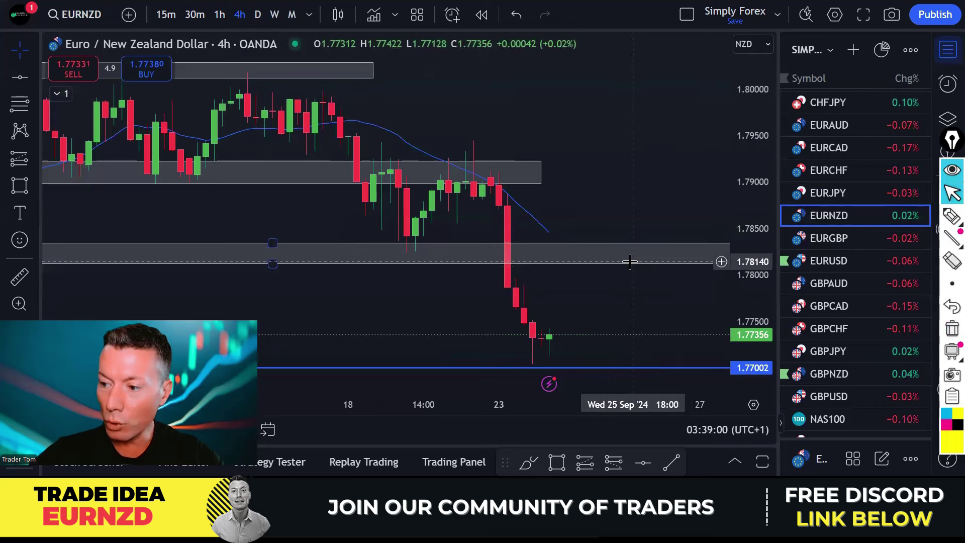
Open the GBPCHF chart from the watchlist
scroll(840, 267, down, 3)
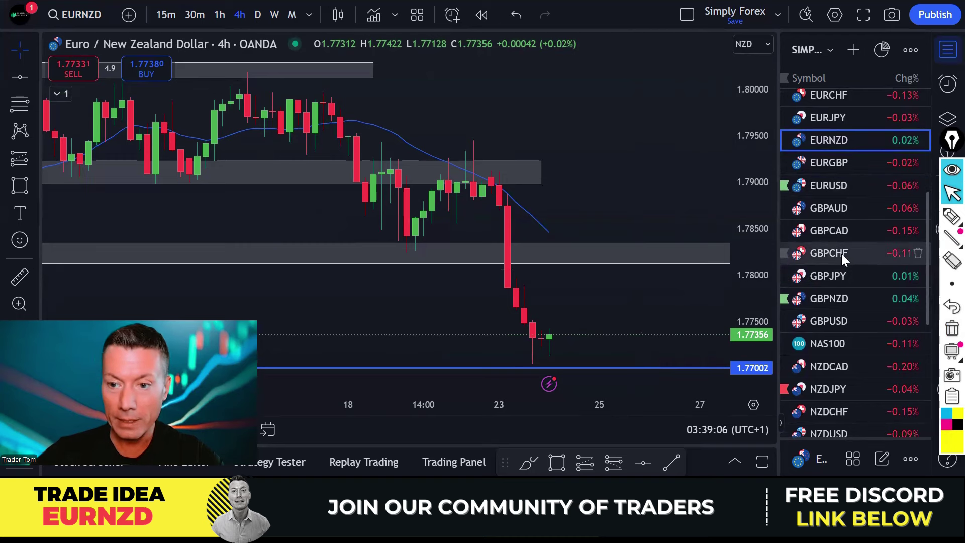
click(841, 254)
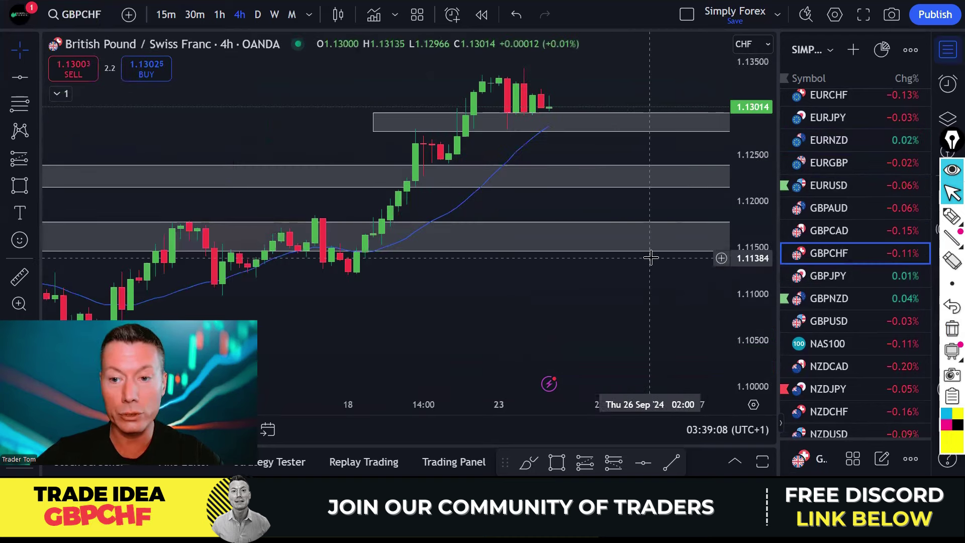
On the GBPCHF daily timeframe, trace the rise from the August low, mark the recent bullish candles, and circle the retest of the small zone near 1.1290
click(257, 14)
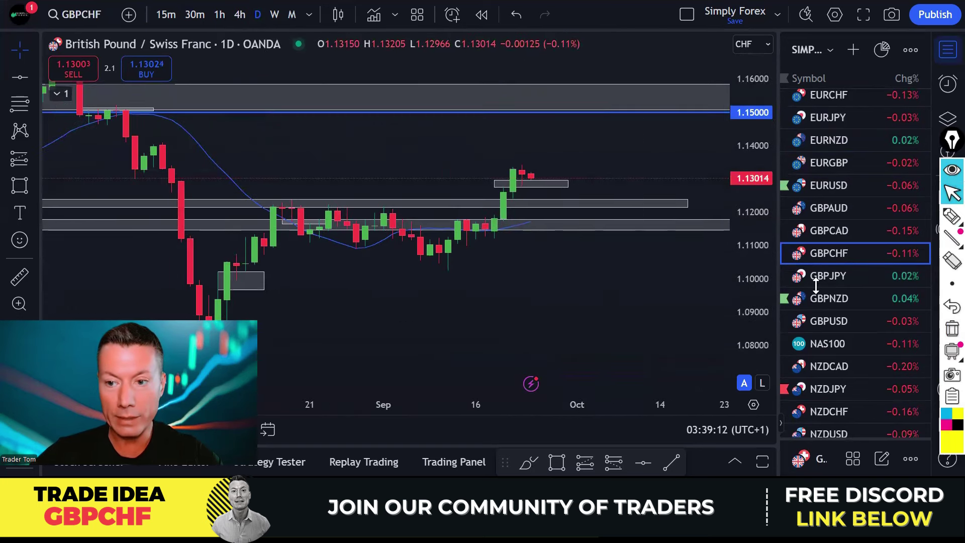
click(951, 216)
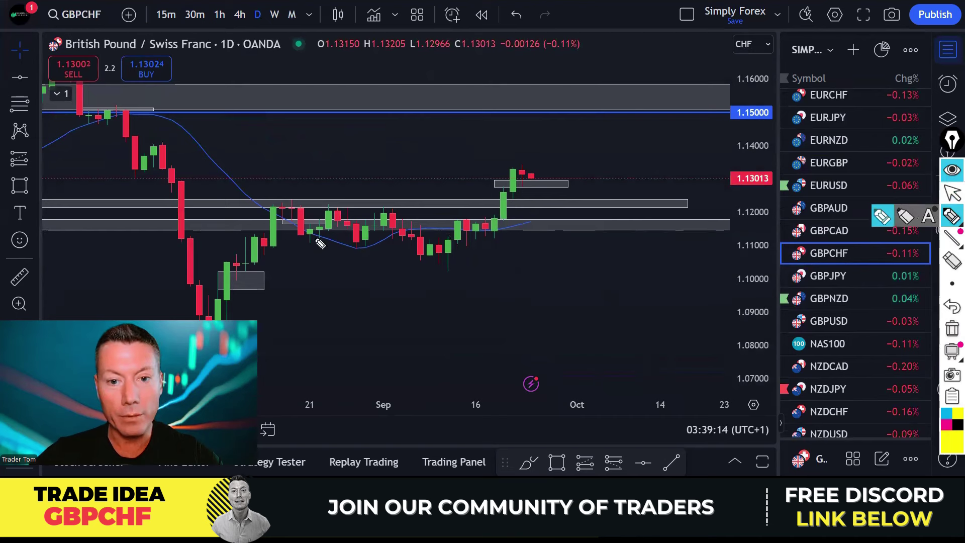
mouse_move(241, 275)
mouse_down()
mouse_move(286, 213)
mouse_move(315, 240)
mouse_move(338, 209)
mouse_move(353, 241)
mouse_move(393, 207)
mouse_move(434, 258)
mouse_move(504, 201)
mouse_move(511, 173)
mouse_up()
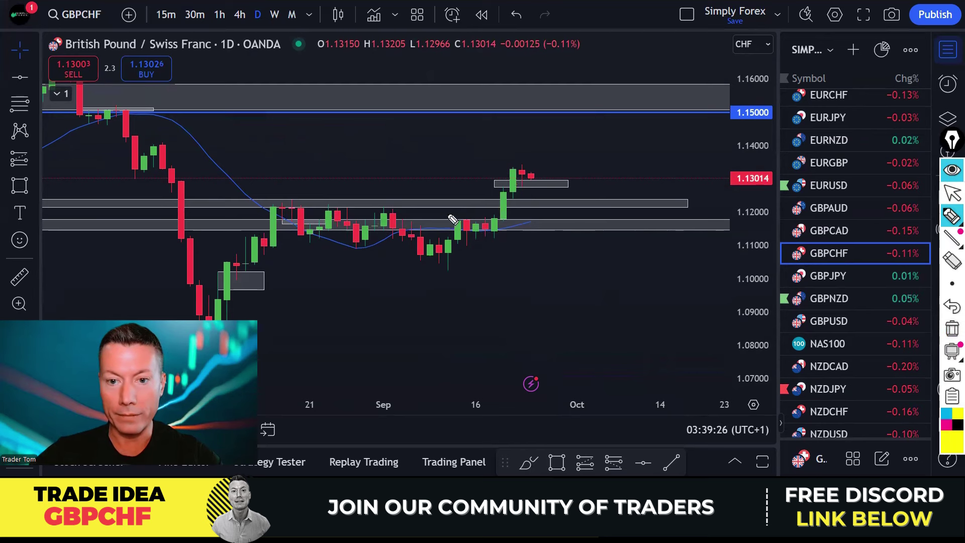
drag(497, 228, 506, 216)
mouse_move(525, 177)
mouse_down()
mouse_move(518, 184)
mouse_move(532, 191)
mouse_up()
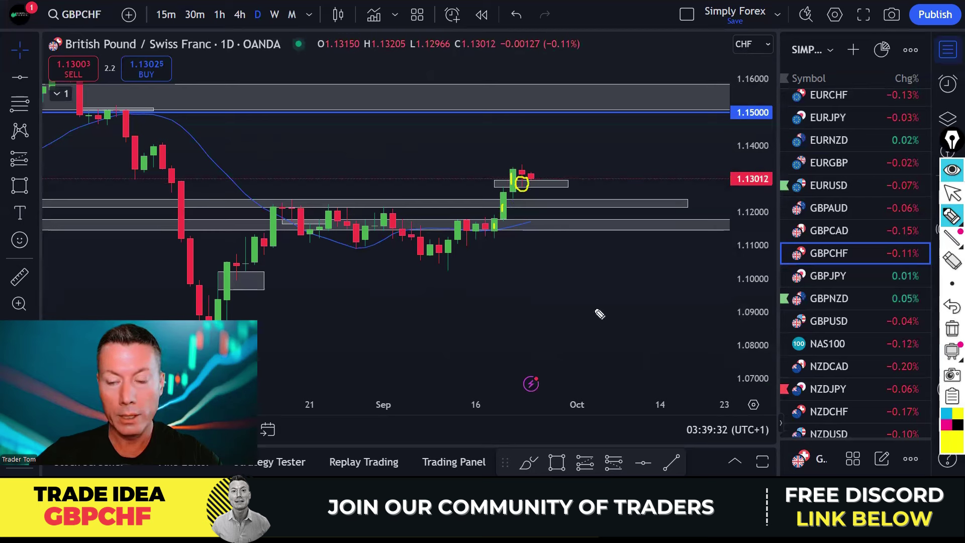
Draw a line along the broken GBPCHF highs near 1.1220, sketch an arrow from the small zone up to 1.15000, and clear the ink
drag(259, 206, 495, 209)
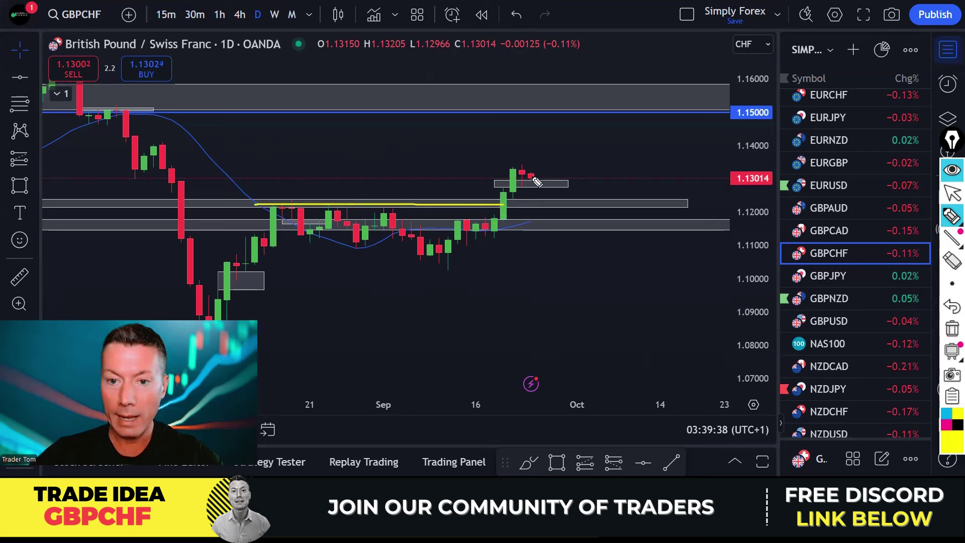
drag(537, 186, 565, 118)
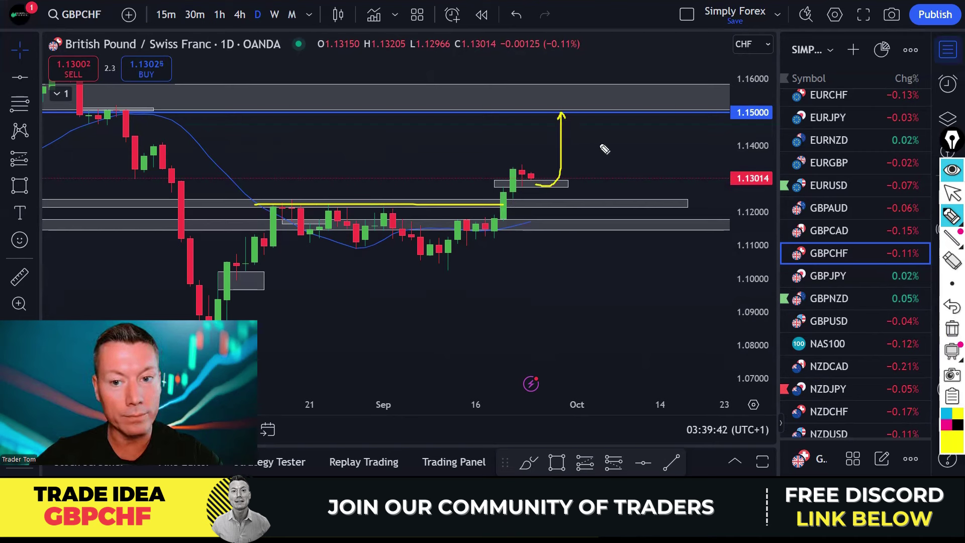
click(950, 352)
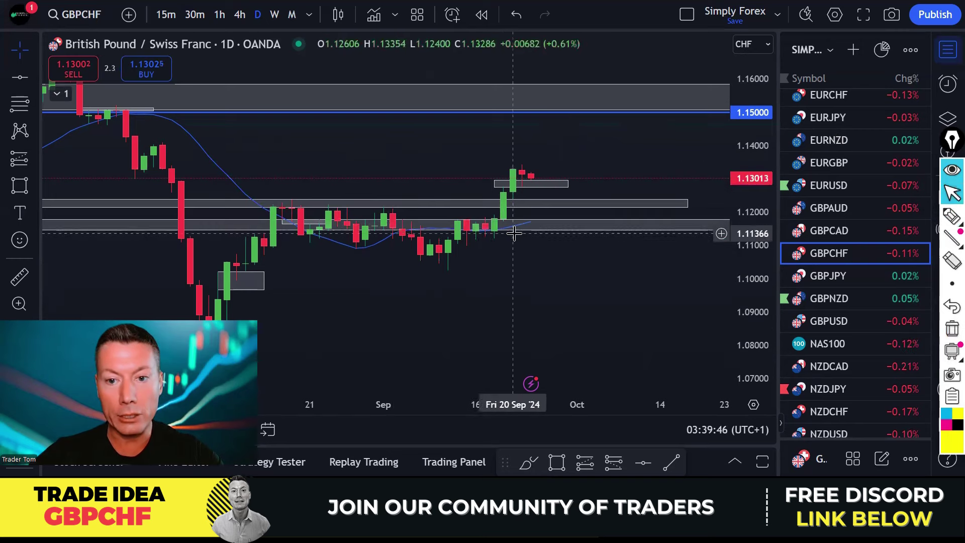
On the GBPCHF 4-hour timeframe, draw a highlight line through the upper zone near 1.1280, and clear the ink
click(244, 16)
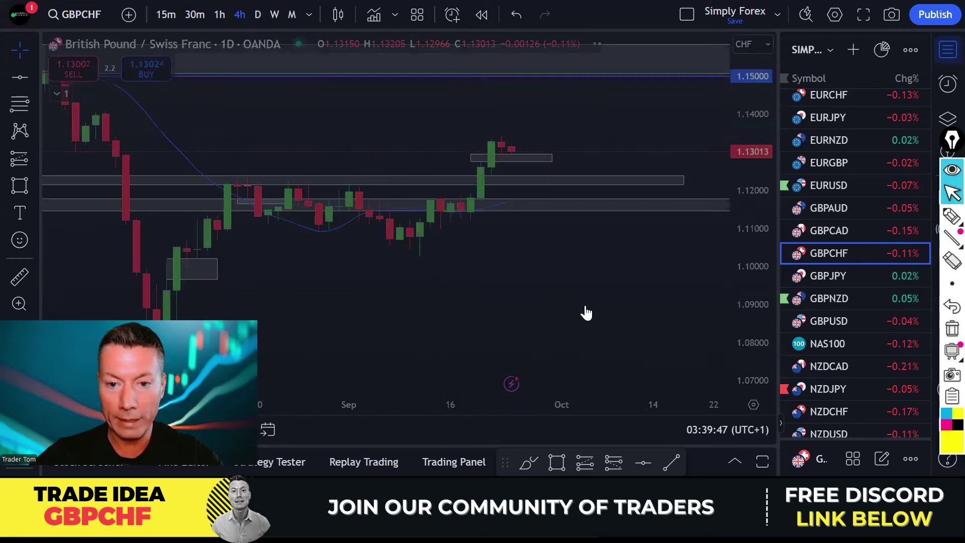
scroll(586, 309, down, 2)
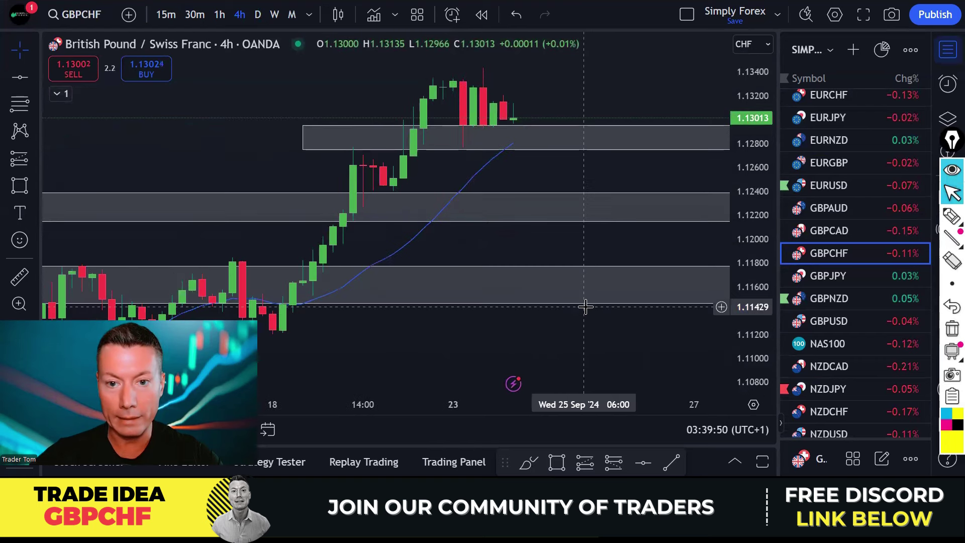
scroll(584, 307, up, 2)
scroll(583, 310, down, 2)
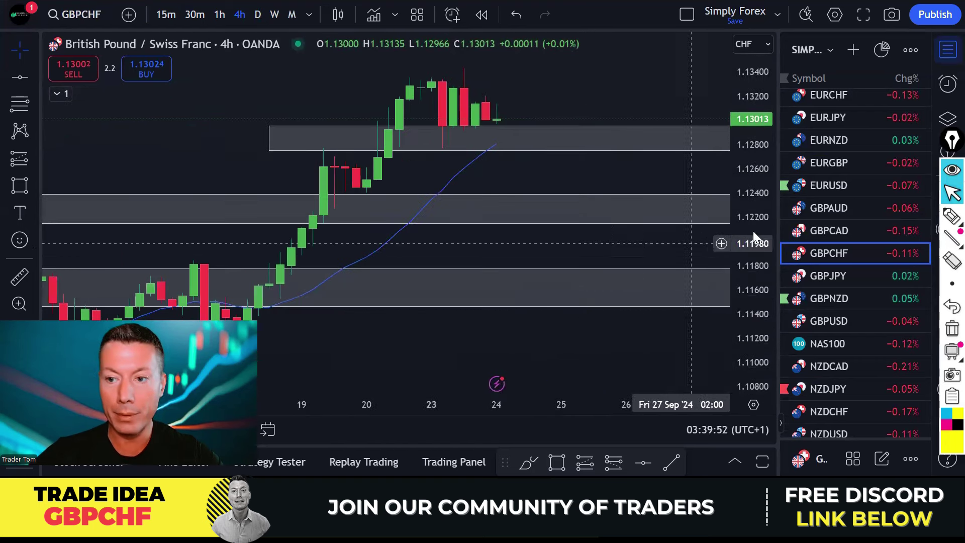
key(h)
drag(298, 142, 534, 145)
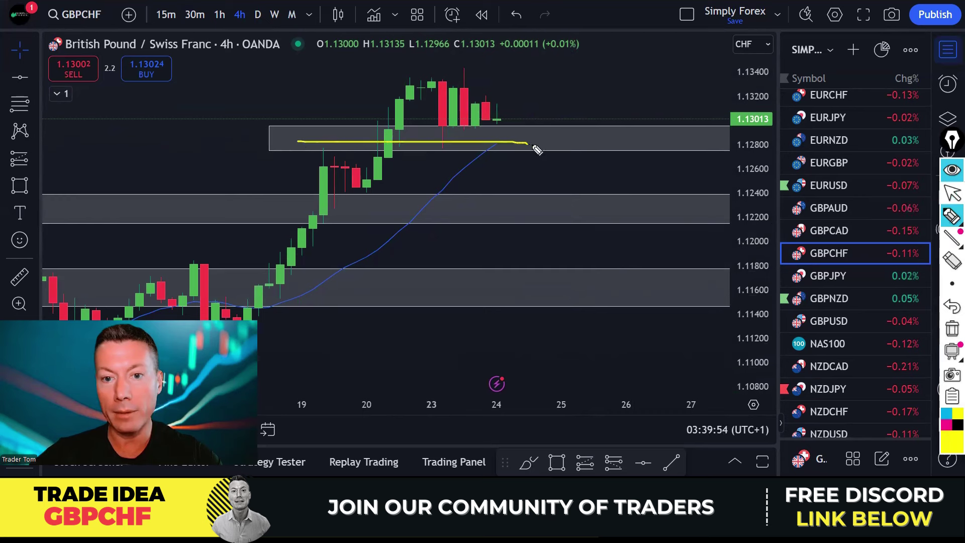
drag(314, 138, 497, 139)
click(950, 327)
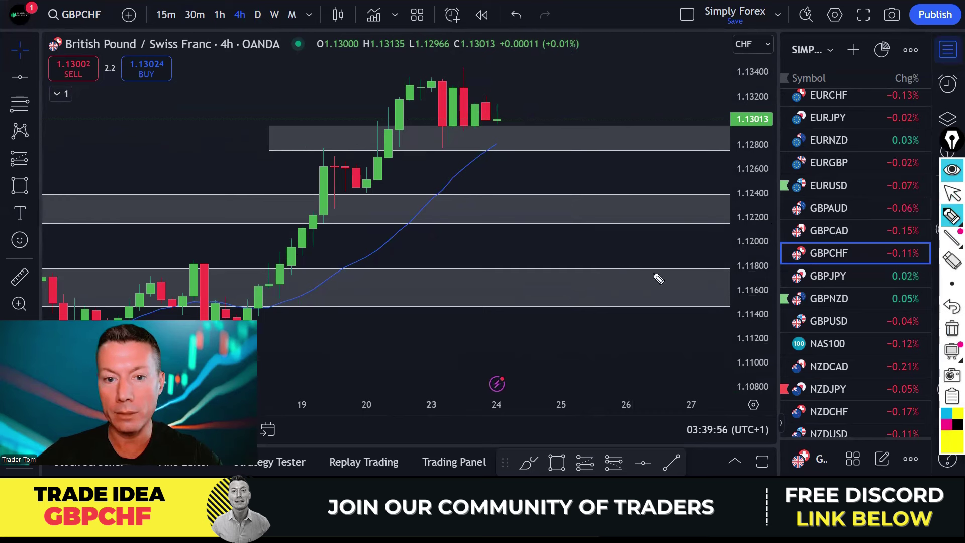
Circle the earlier swing high and the recent candle low inside the upper GBPCHF zone, and clear the ink
mouse_move(334, 140)
mouse_down()
mouse_move(319, 152)
mouse_move(333, 141)
mouse_up()
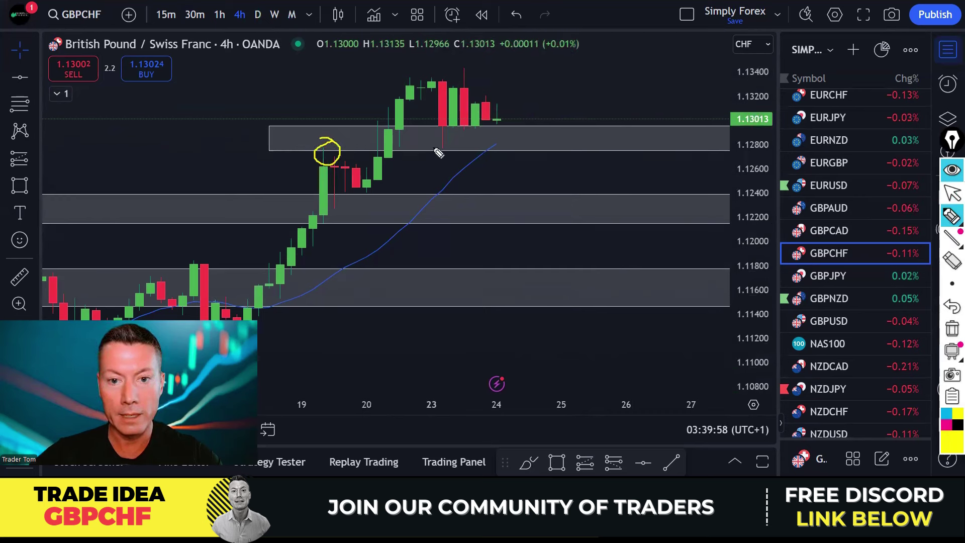
mouse_move(449, 146)
mouse_down()
mouse_move(431, 150)
mouse_move(459, 146)
mouse_move(445, 137)
mouse_up()
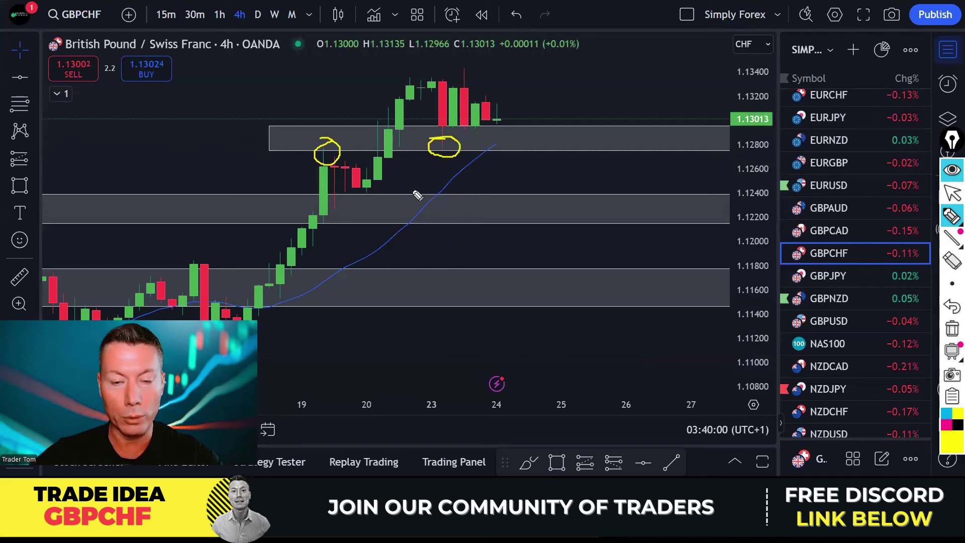
click(950, 329)
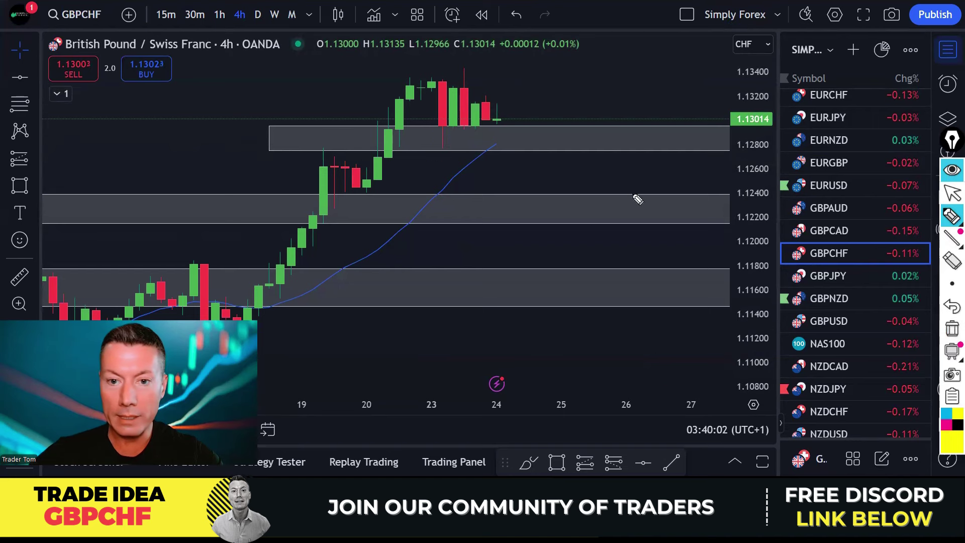
Box the latest GBPCHF candle's upper wick, mark support near 1.1280, sketch an upward arrow from price, and clear the ink
mouse_move(500, 147)
mouse_down()
mouse_move(500, 124)
mouse_move(515, 108)
mouse_up()
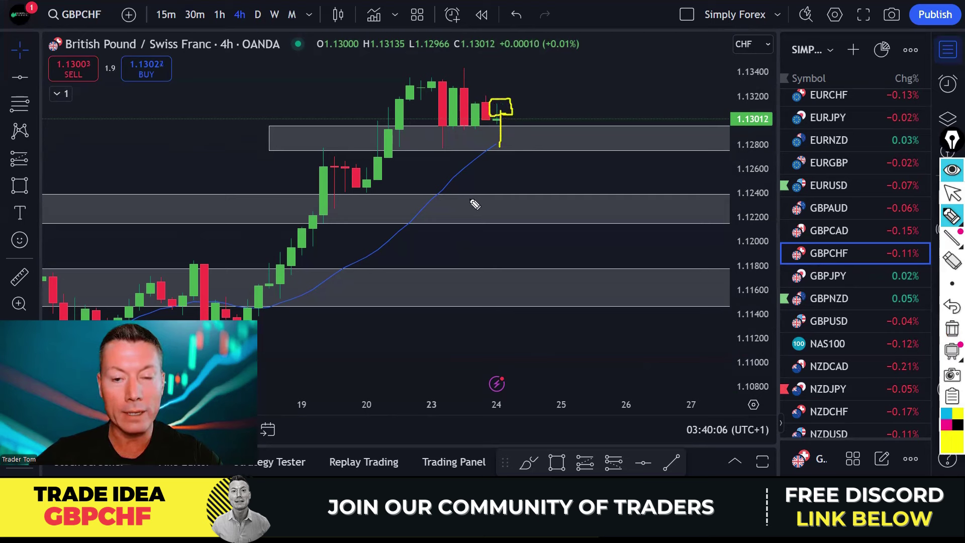
drag(312, 146, 508, 144)
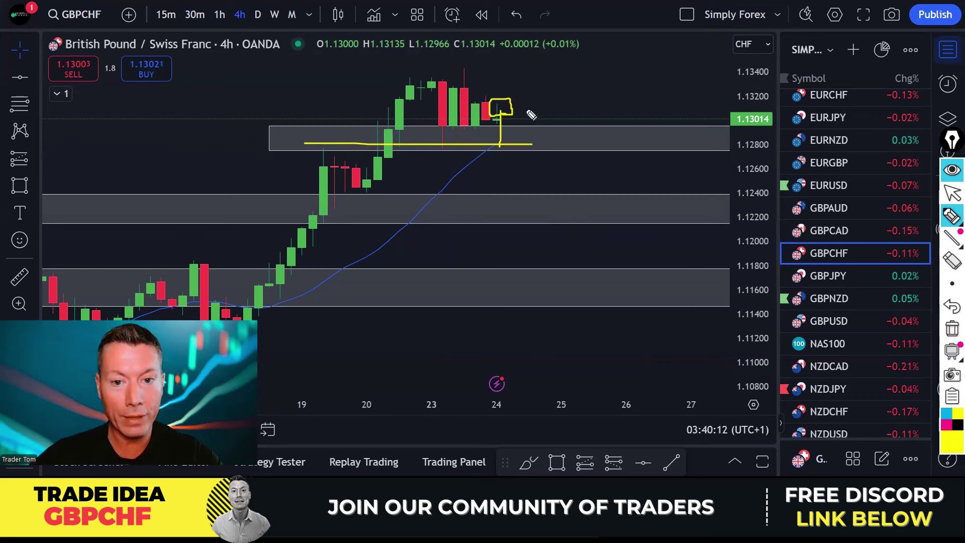
mouse_move(529, 112)
mouse_down()
mouse_move(571, 101)
mouse_move(575, 39)
mouse_move(562, 53)
mouse_up()
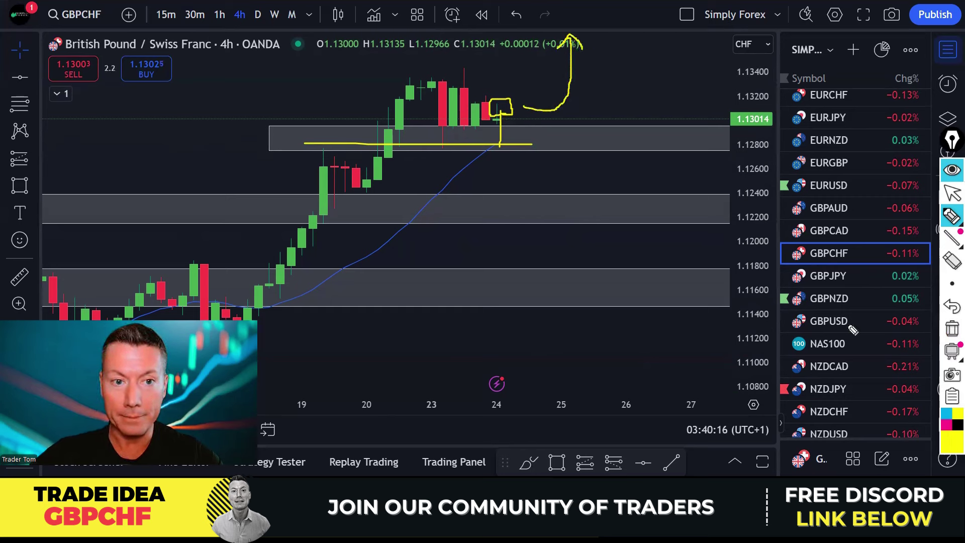
click(951, 328)
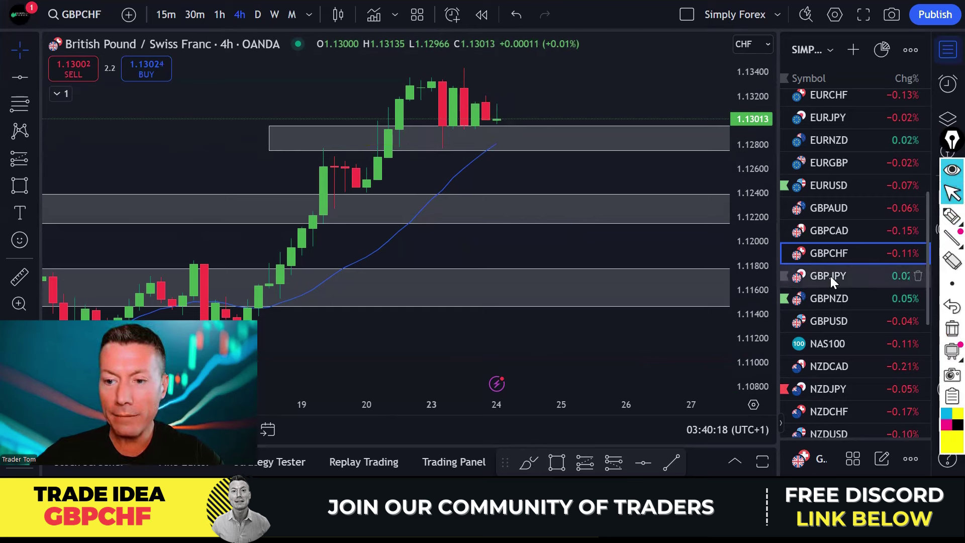
Open the GBPUSD chart from the watchlist on the daily timeframe and review its wider price history
scroll(830, 276, down, 3)
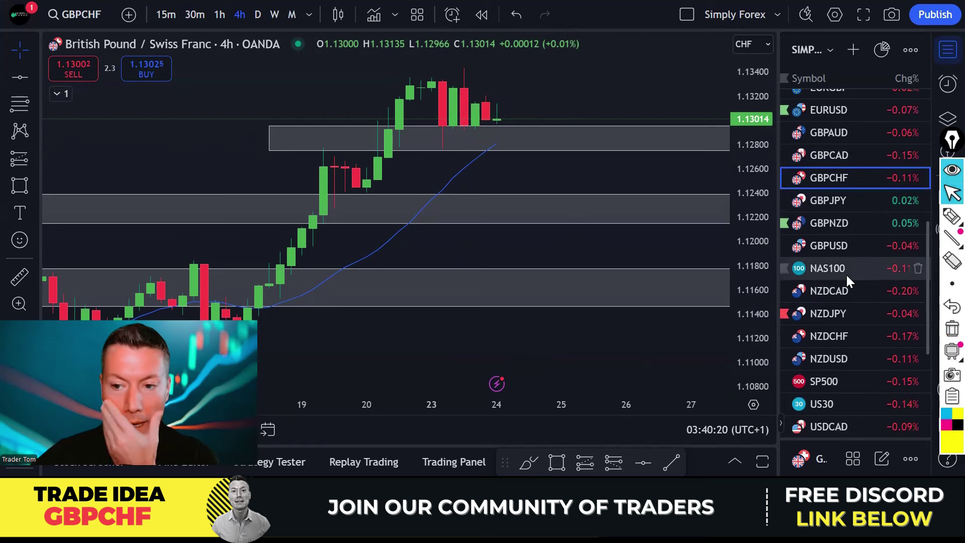
click(831, 246)
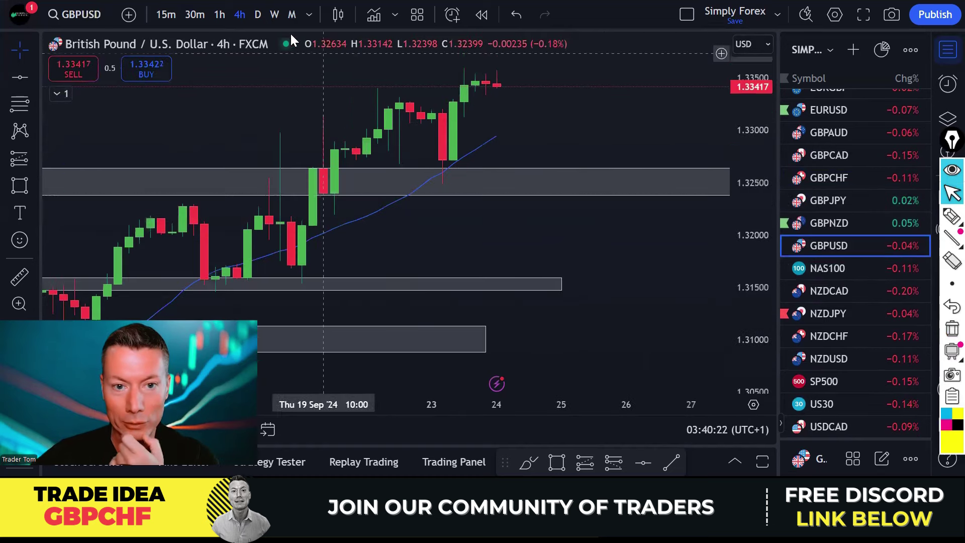
click(257, 14)
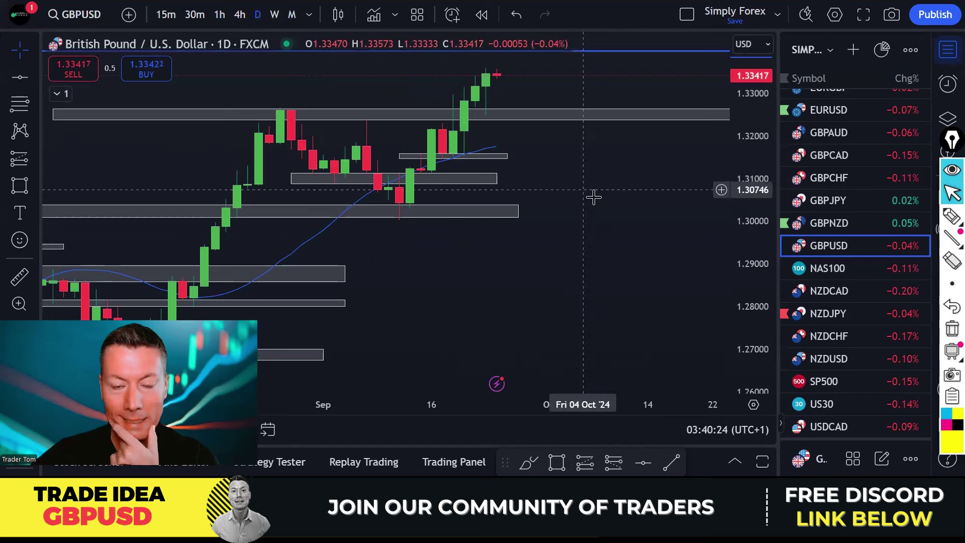
scroll(673, 288, down, 6)
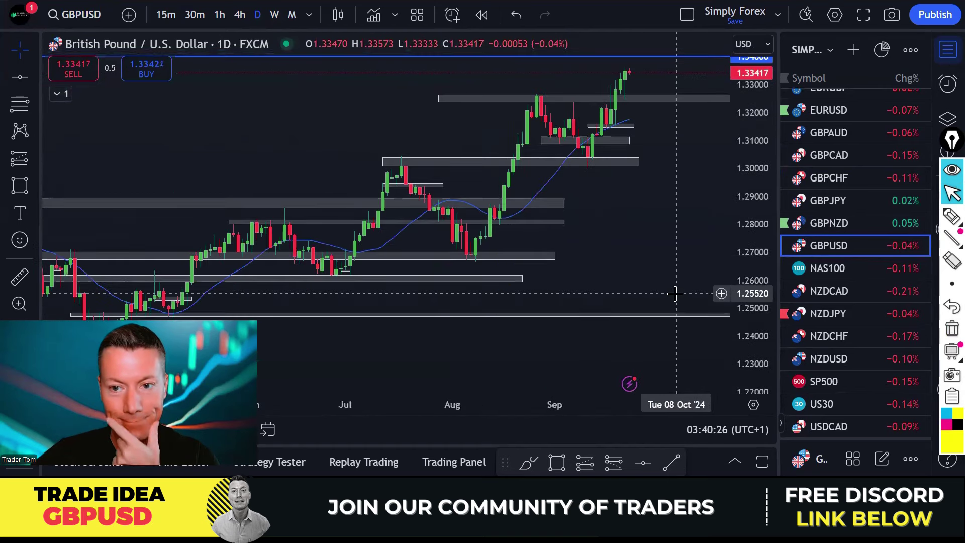
scroll(674, 294, down, 5)
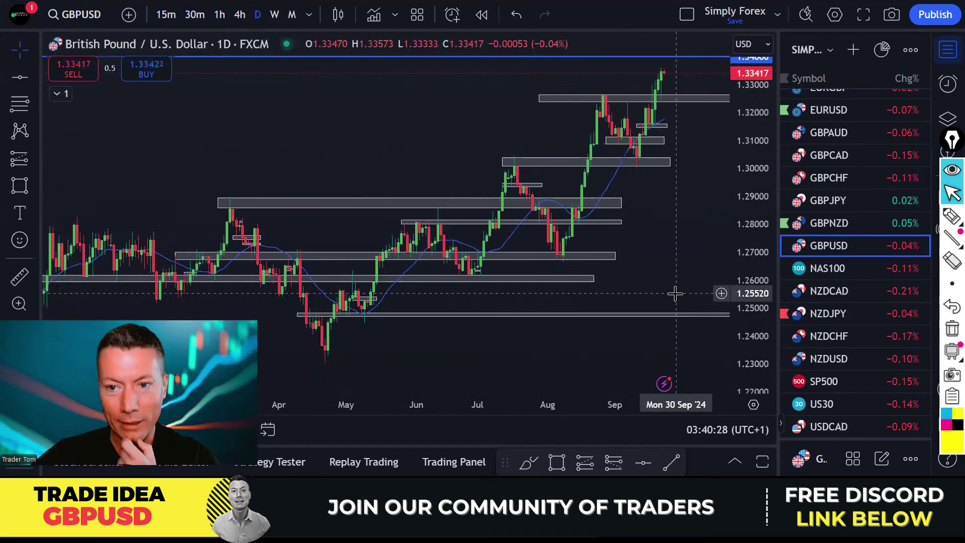
scroll(674, 293, up, 2)
scroll(674, 293, up, 5)
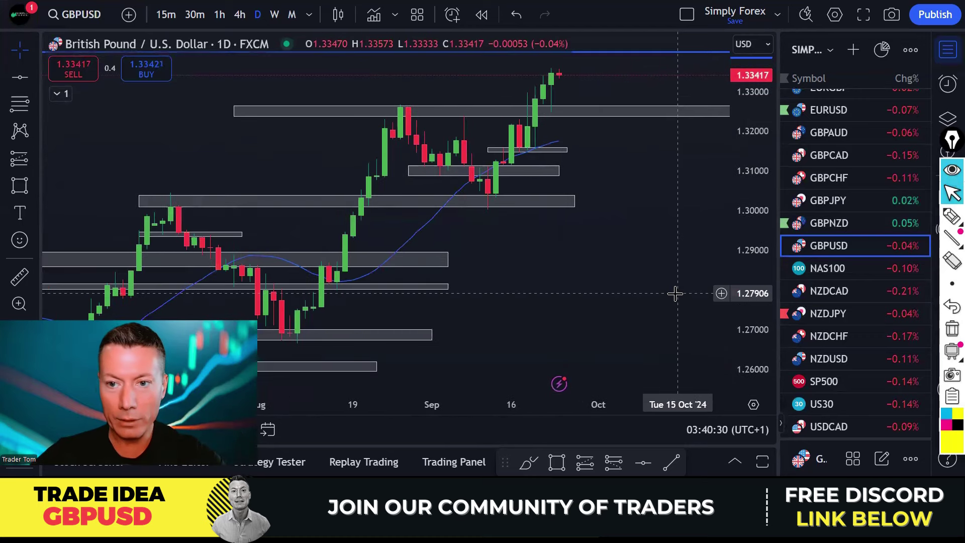
Trace the GBPUSD daily swings from the August rally through the September pullback to the latest high, and clear the ink
click(951, 216)
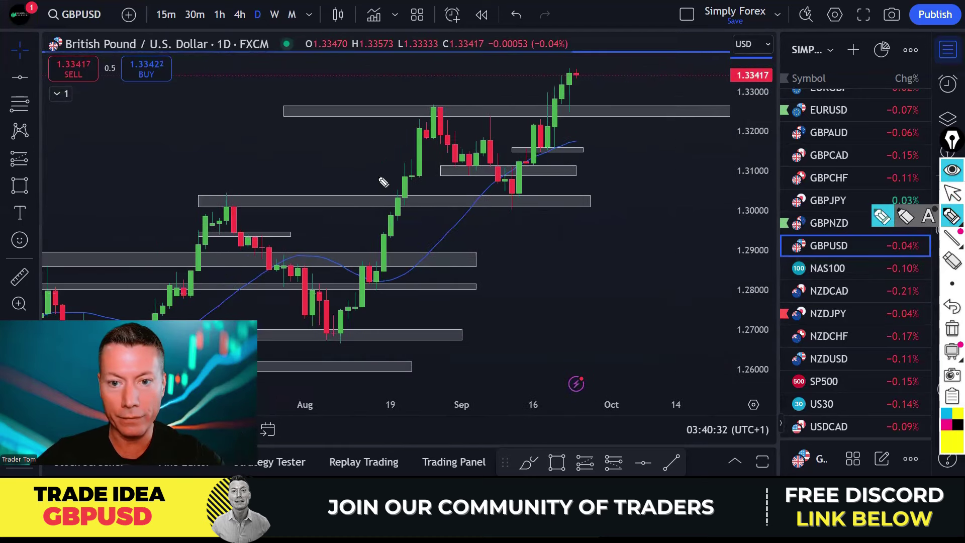
mouse_move(381, 258)
mouse_down()
mouse_move(435, 108)
mouse_move(462, 168)
mouse_move(485, 132)
mouse_move(511, 203)
mouse_move(532, 134)
mouse_move(551, 149)
mouse_move(575, 75)
mouse_move(579, 84)
mouse_up()
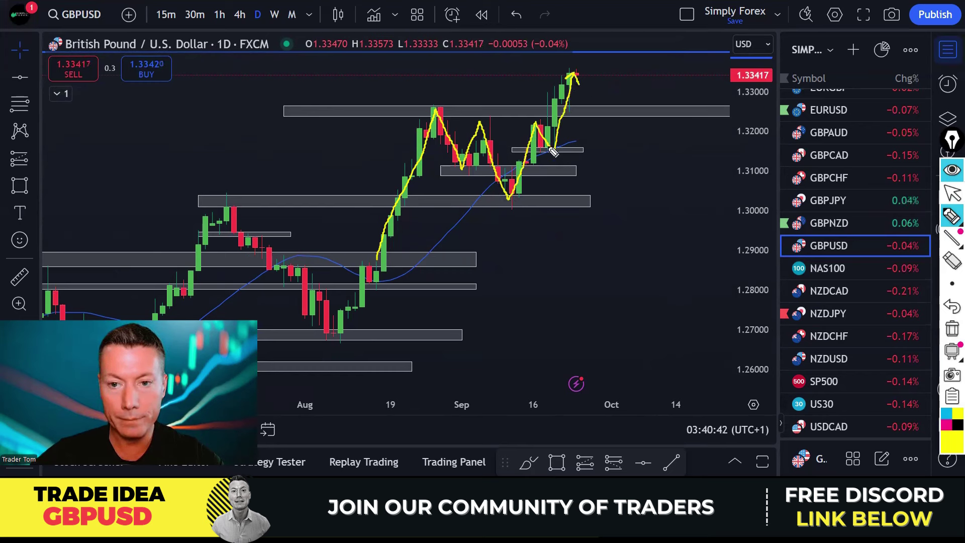
click(951, 328)
Highlight the broken GBPUSD zone near 1.3250, mark the latest candles, sketch a dip and a rise to 1.34000, and clear the ink
scroll(620, 254, up, 3)
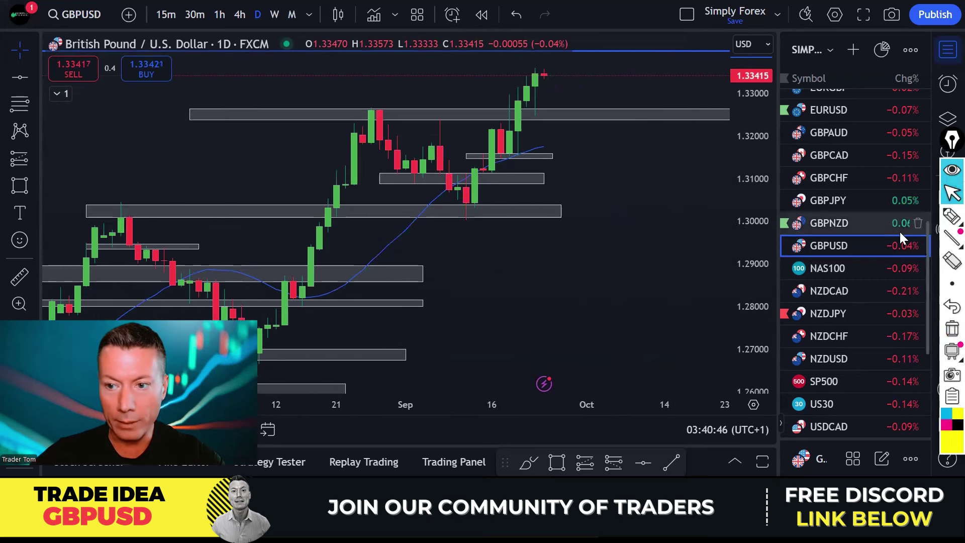
click(951, 216)
drag(343, 111, 563, 112)
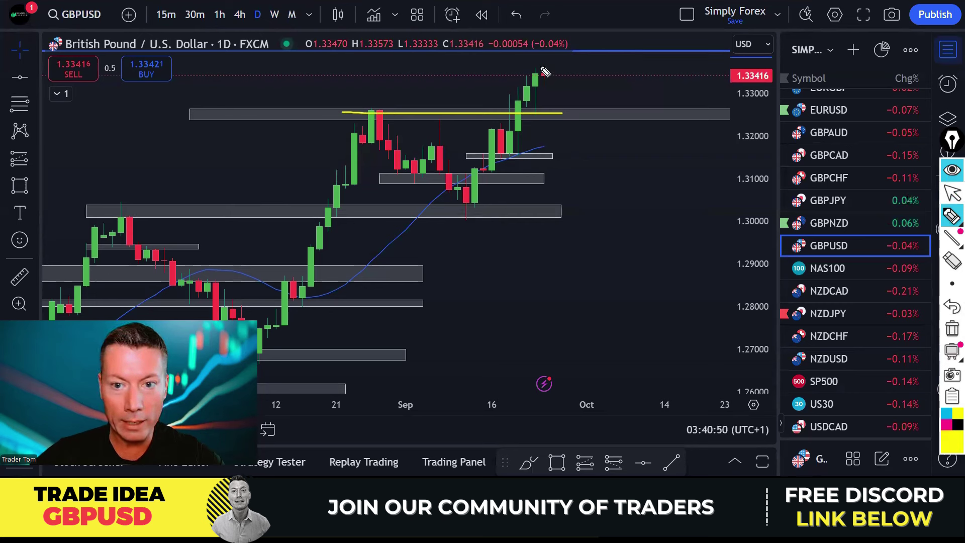
mouse_move(538, 67)
mouse_down()
mouse_move(532, 91)
mouse_move(550, 86)
mouse_up()
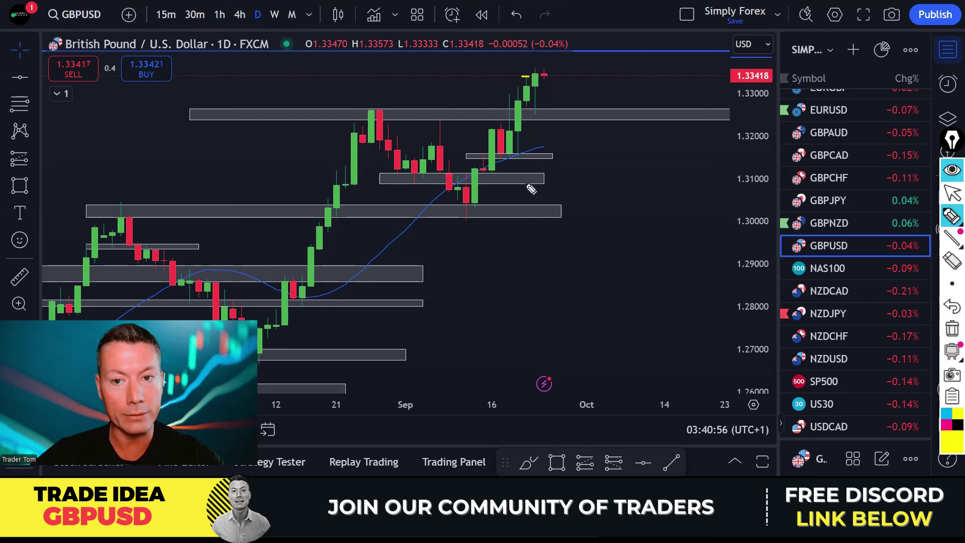
mouse_move(546, 78)
mouse_down()
mouse_move(558, 99)
mouse_move(571, 54)
mouse_up()
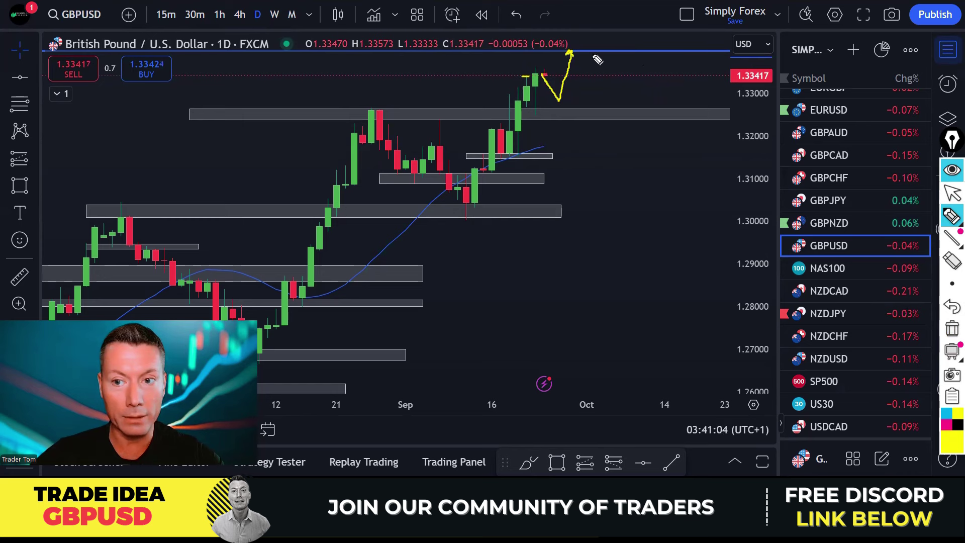
drag(554, 56, 598, 55)
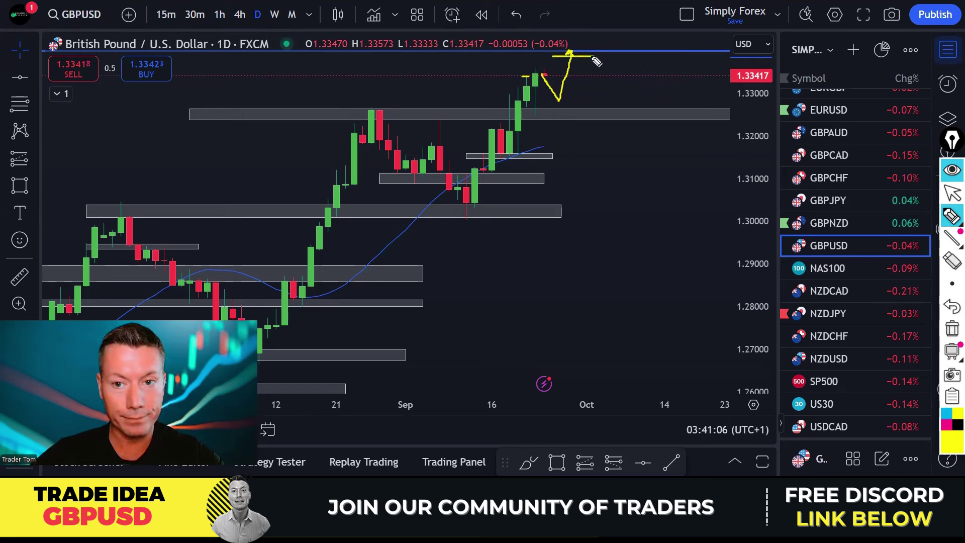
click(949, 328)
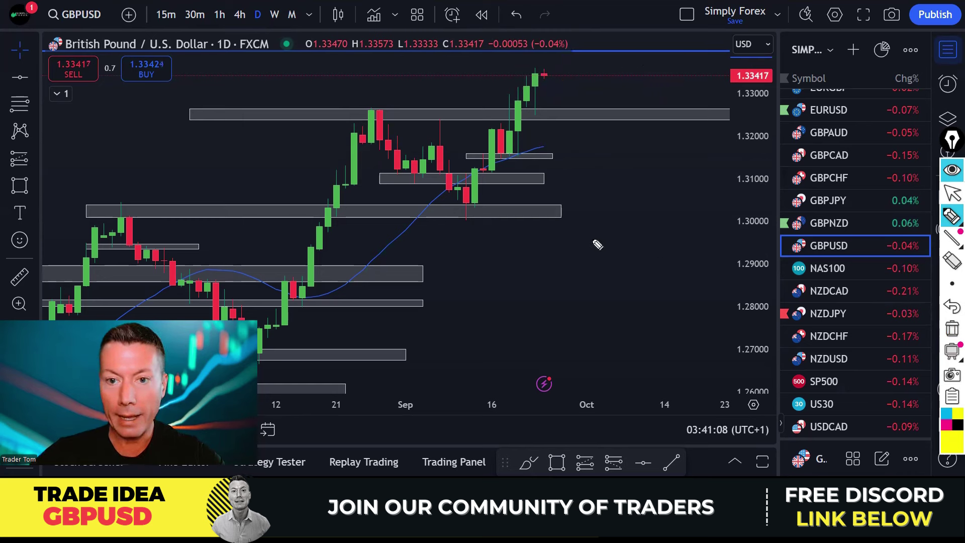
On the GBPUSD 4-hour timeframe, circle the low in the zone near 1.3250 and draw a stop-loss level labelled SL beneath it
click(240, 14)
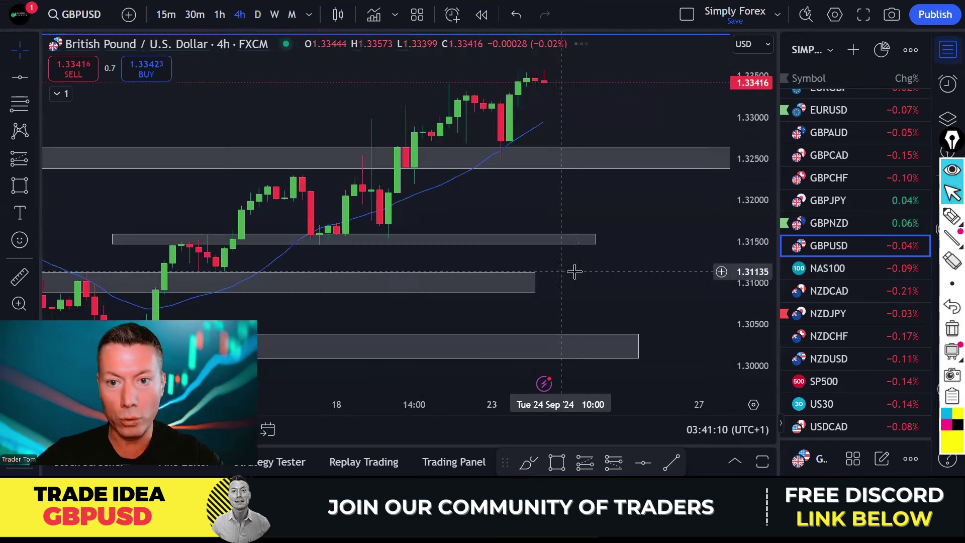
drag(573, 271, 612, 246)
scroll(625, 254, down, 3)
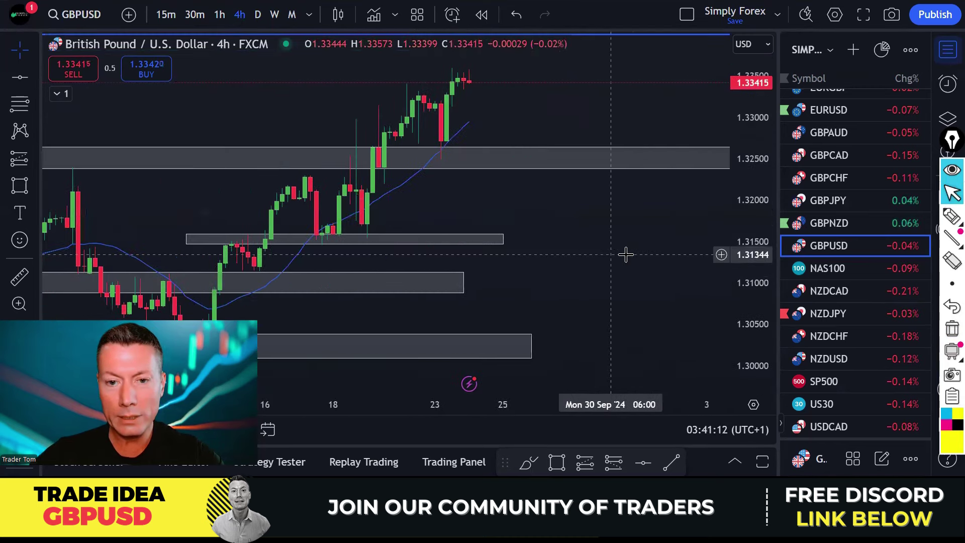
click(951, 216)
mouse_move(502, 143)
mouse_down()
mouse_move(495, 165)
mouse_move(501, 144)
mouse_up()
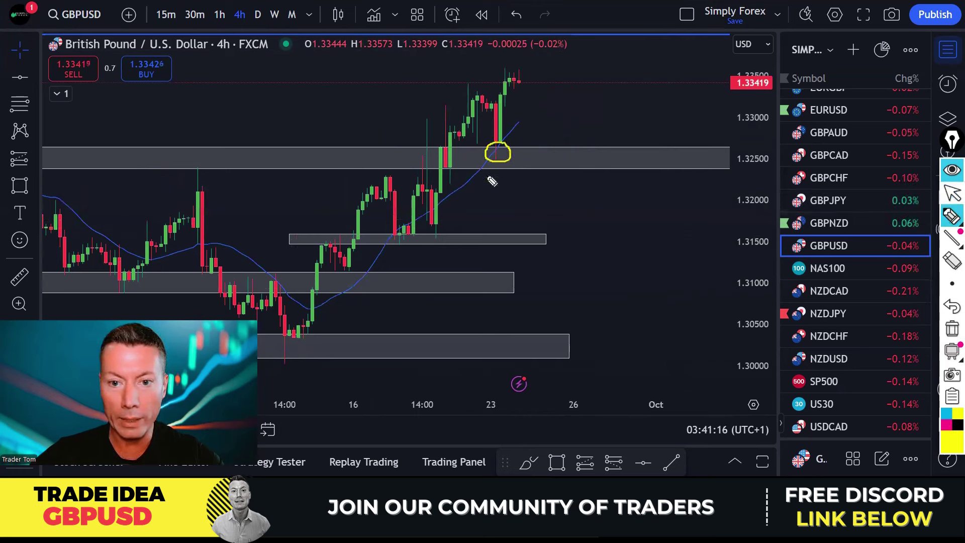
drag(490, 179, 556, 185)
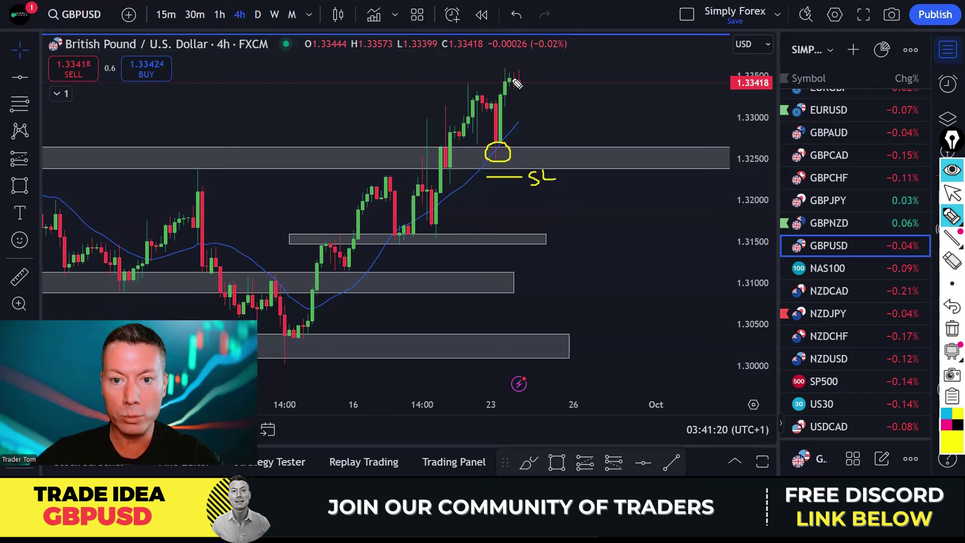
Sketch a GBPUSD pullback to the moving average and a rise to the blue level, underline SL, label the target TP, and clear the ink
drag(527, 91, 532, 110)
mouse_move(561, 120)
mouse_down()
mouse_move(528, 115)
mouse_move(577, 60)
mouse_move(575, 45)
mouse_up()
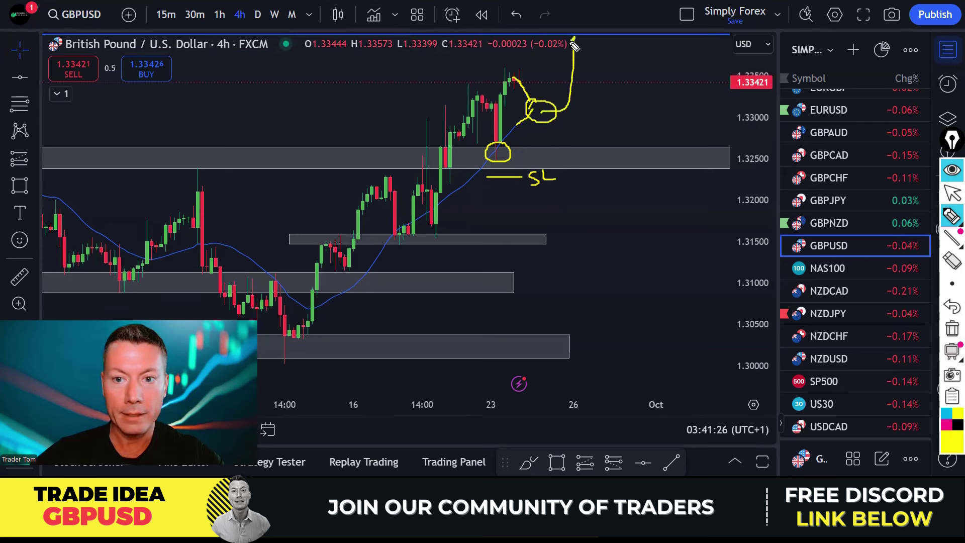
drag(530, 186, 556, 186)
drag(586, 35, 608, 35)
mouse_move(603, 42)
mouse_down()
mouse_move(605, 50)
mouse_move(610, 36)
mouse_move(616, 43)
mouse_up()
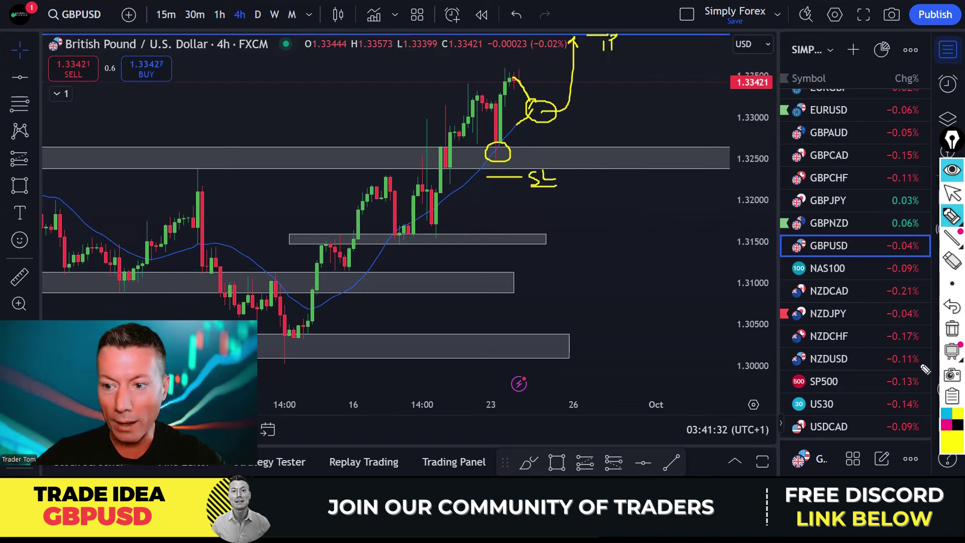
click(950, 332)
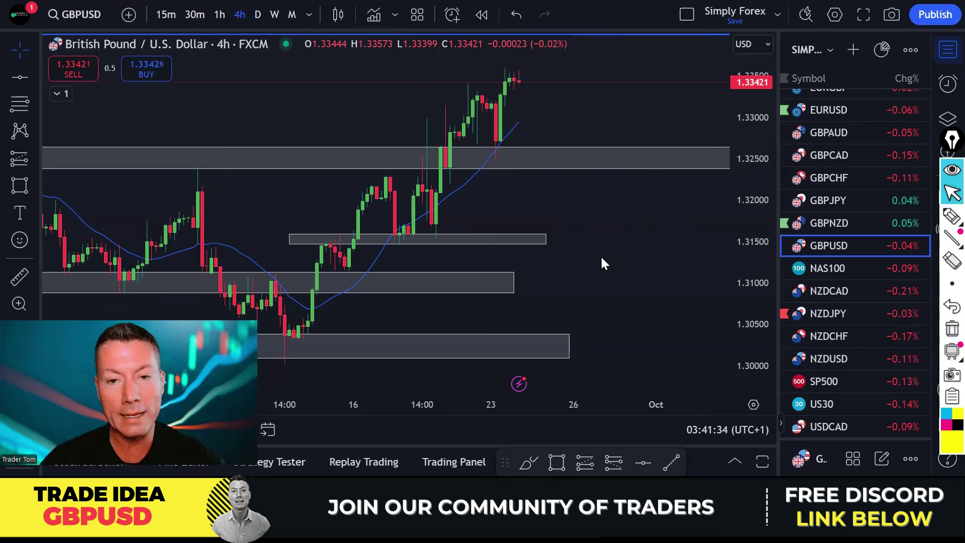